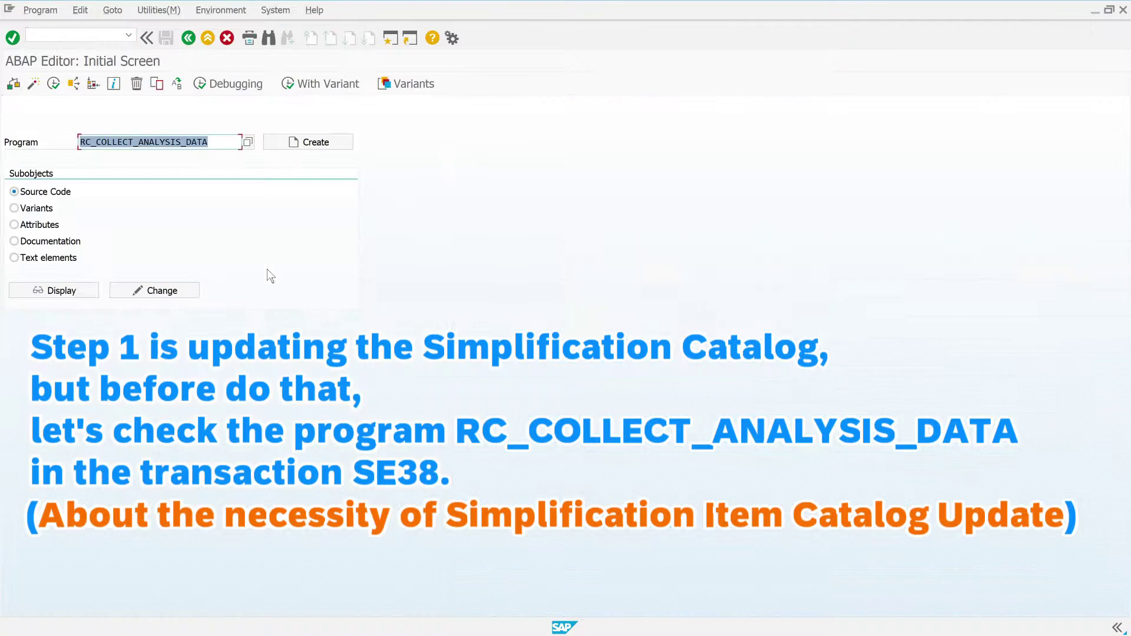
# Run the program RC_COLLECT_ANALYSIS_DATA and check which target S/4HANA versions it offers.
pyautogui.press('Tab')
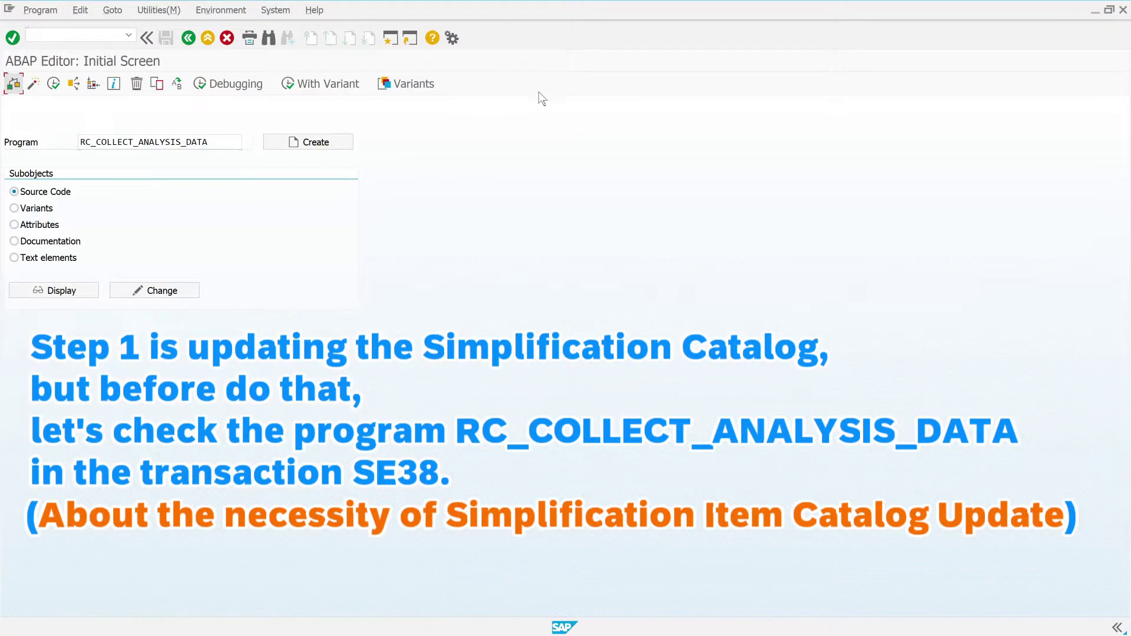
pyautogui.click(54, 84)
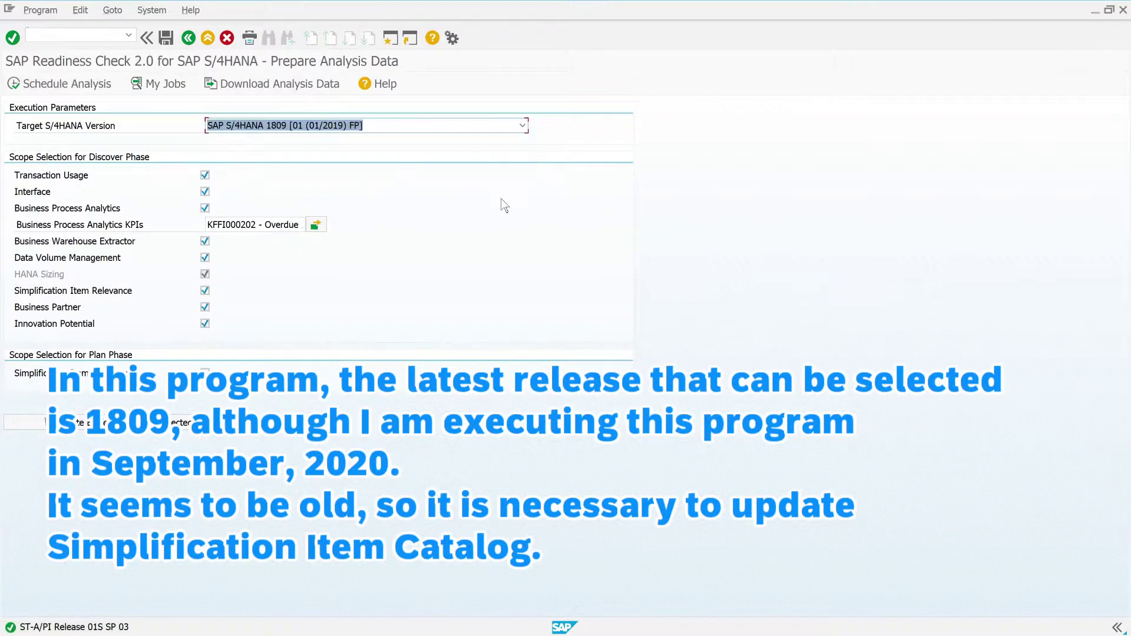
pyautogui.click(522, 131)
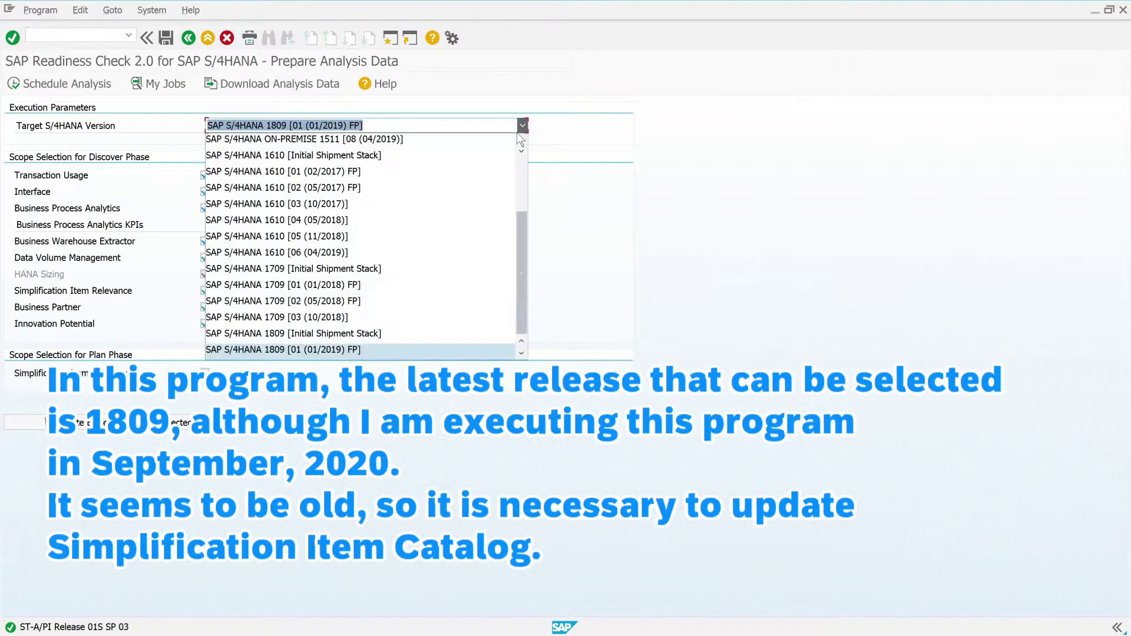
pyautogui.scroll(3, 435, 277)
pyautogui.scroll(-3, 437, 295)
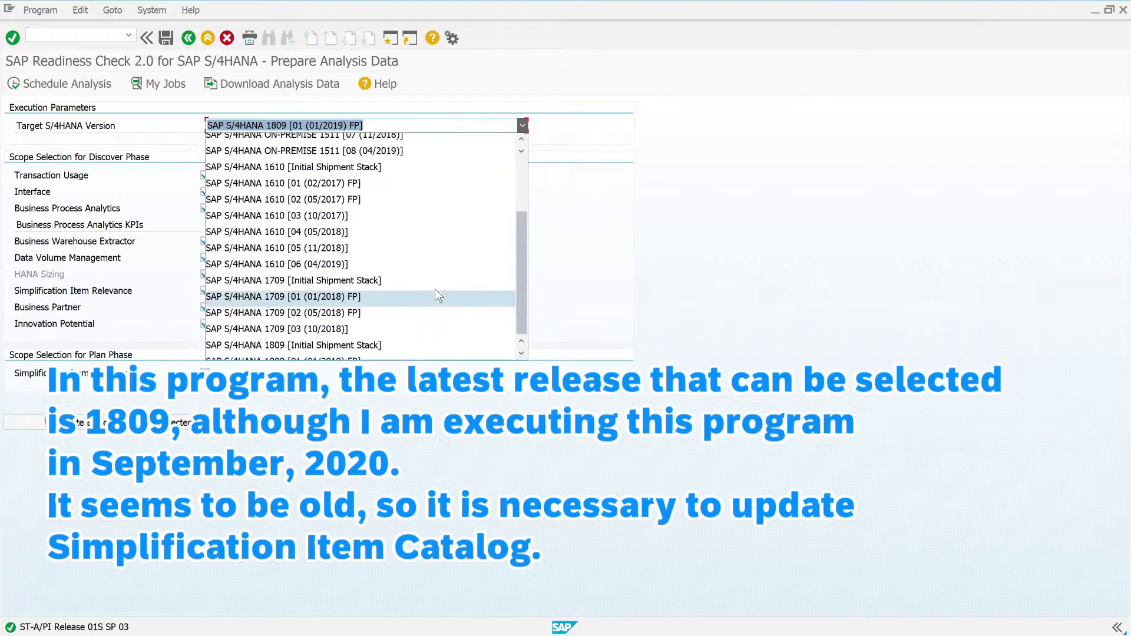
pyautogui.click(455, 409)
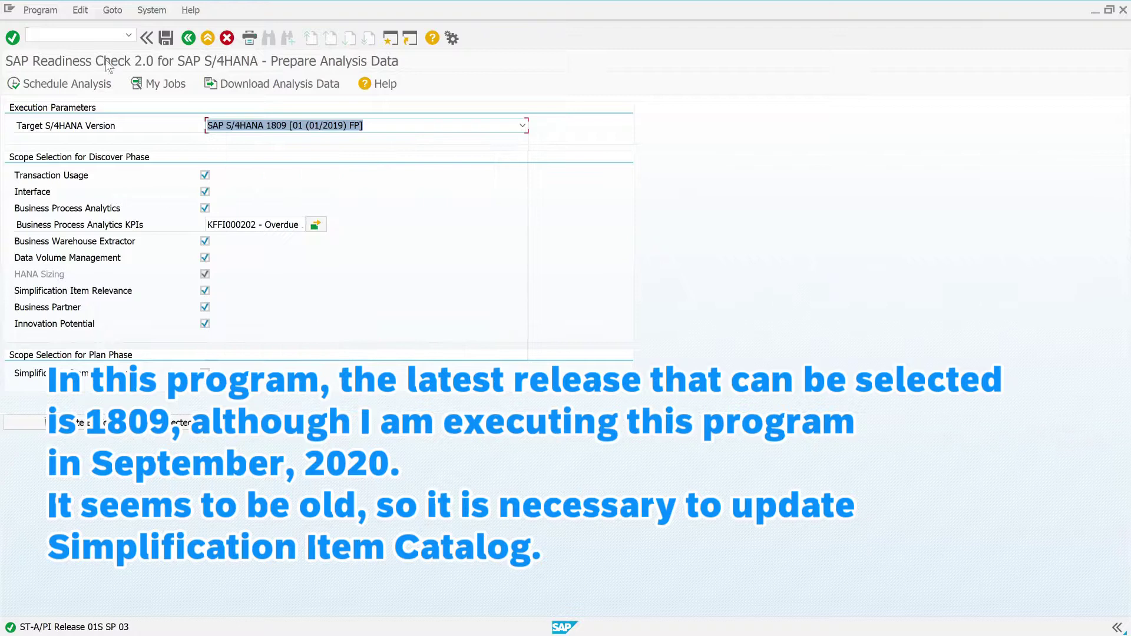
# Go back, run the program /SDF/RC_START_CHECK and try to update the catalog with the latest version from SAP.
pyautogui.click(108, 36)
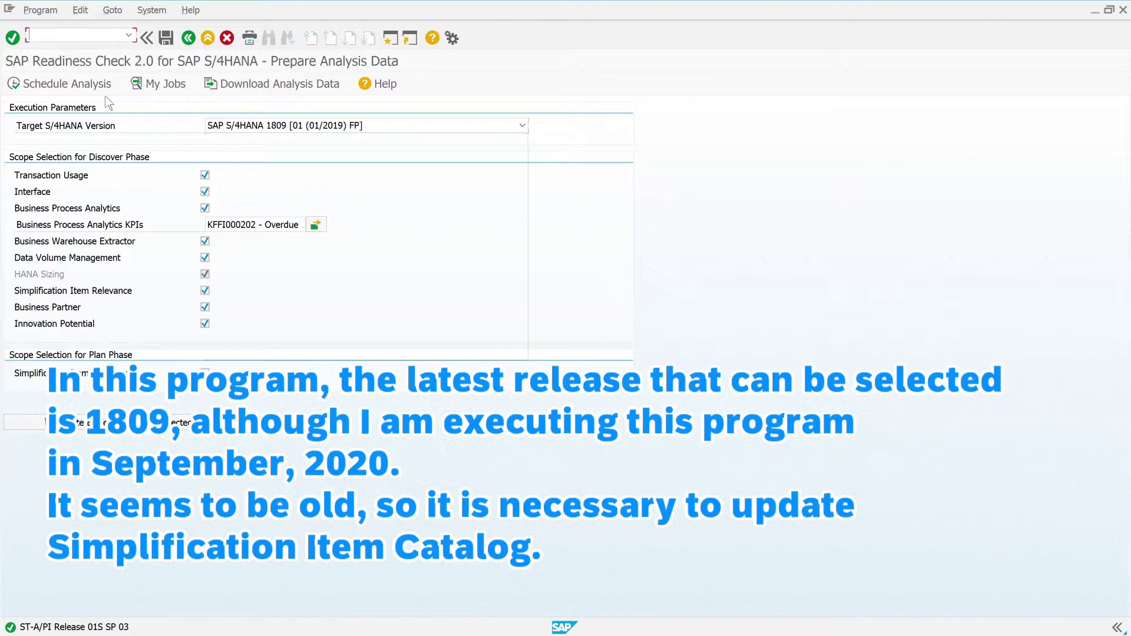
pyautogui.click(185, 38)
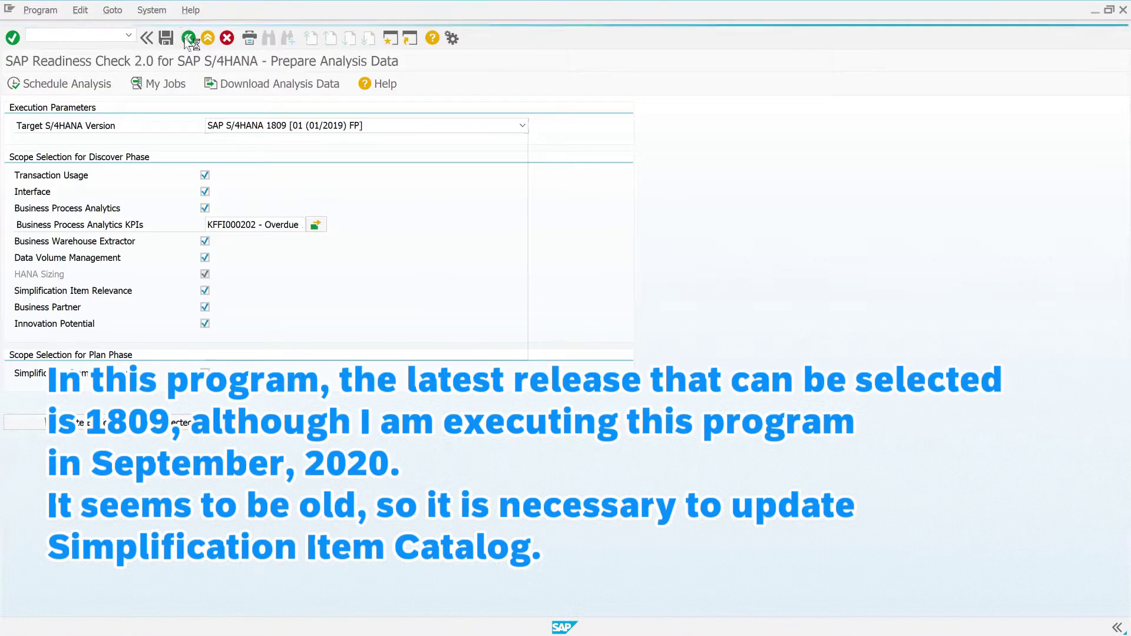
pyautogui.write('/s')
pyautogui.click(195, 155)
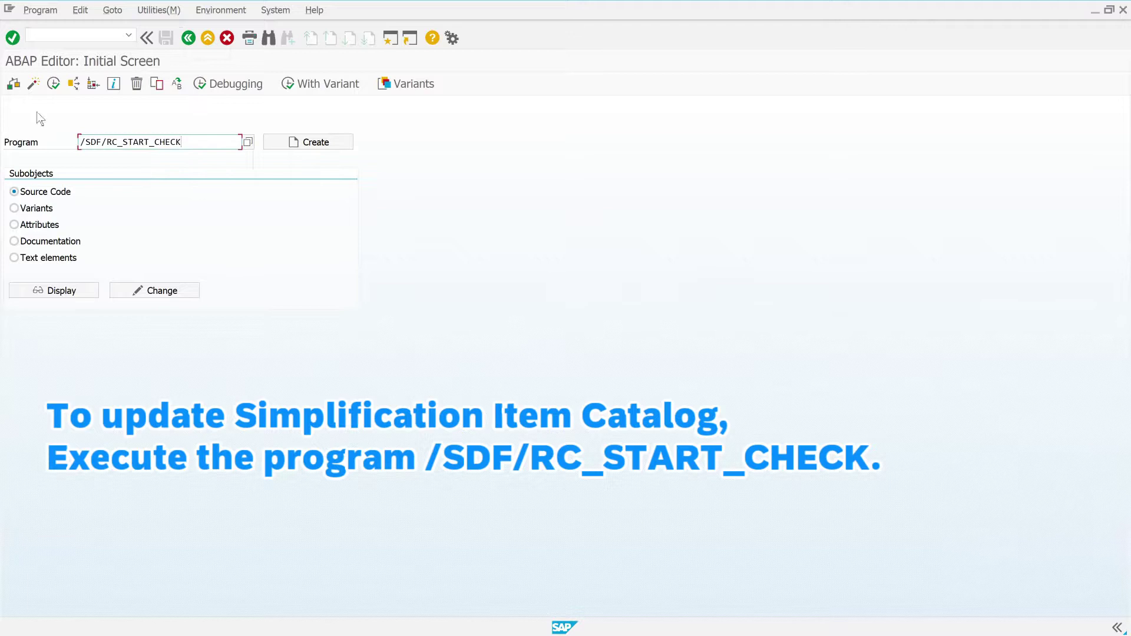
pyautogui.click(54, 83)
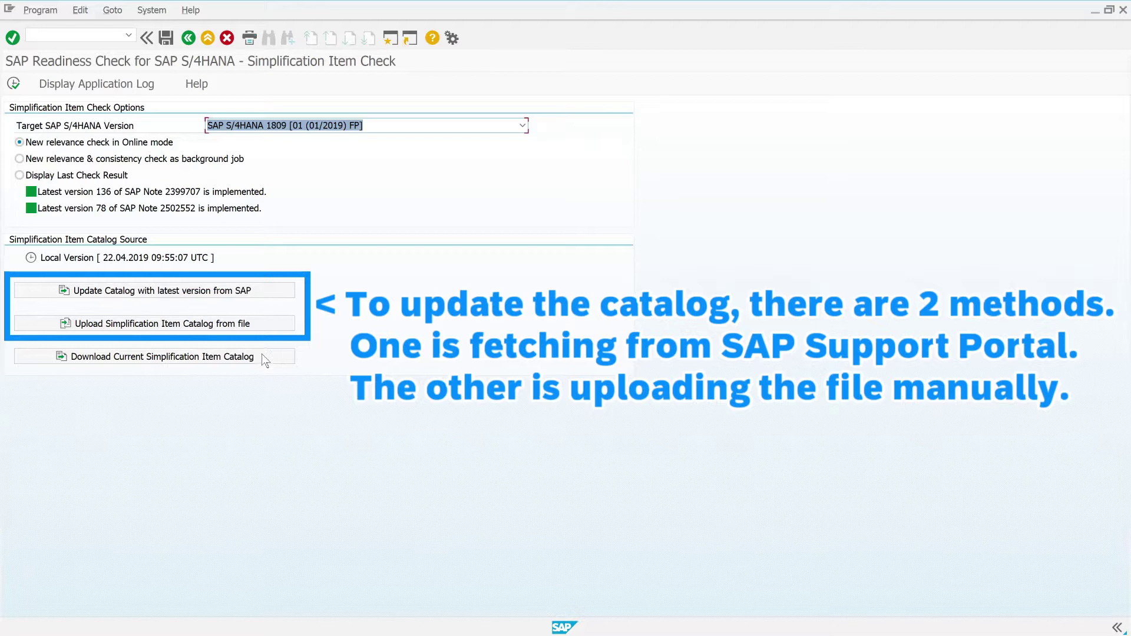
pyautogui.click(262, 292)
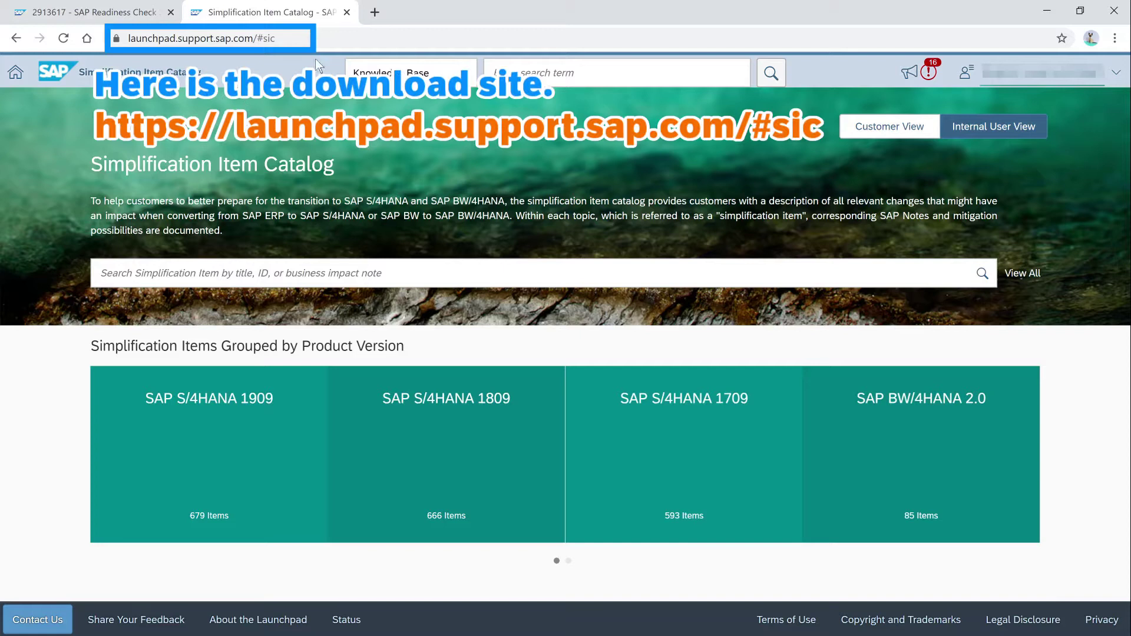
# Open the SAP S/4HANA 1909 item overview in the online Simplification Item Catalog and look through its items.
pyautogui.click(309, 39)
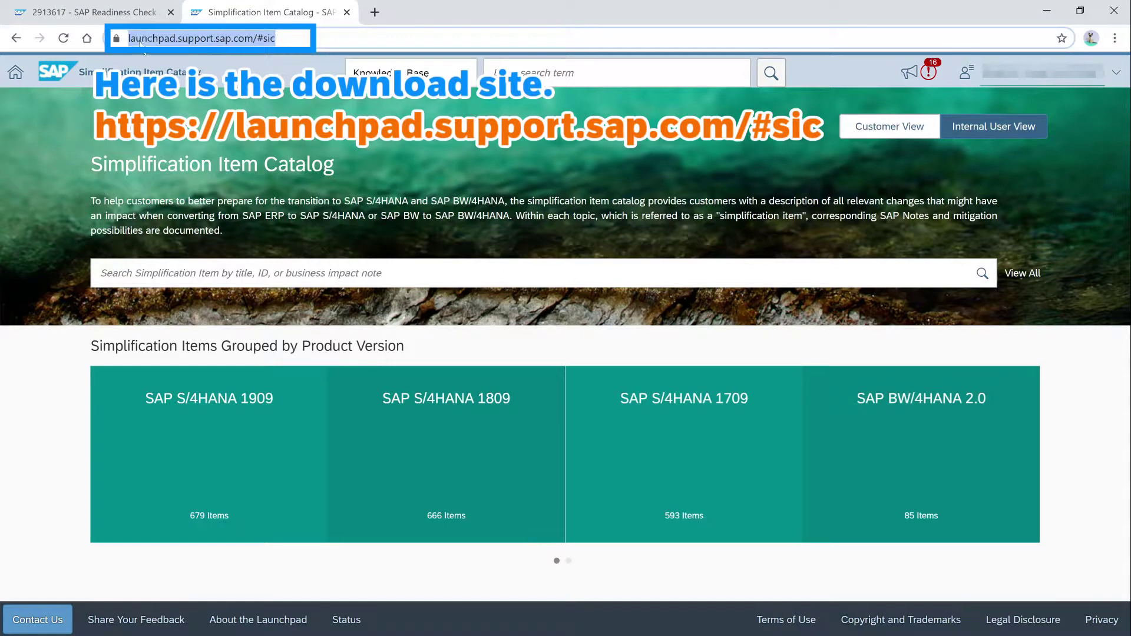
pyautogui.click(409, 40)
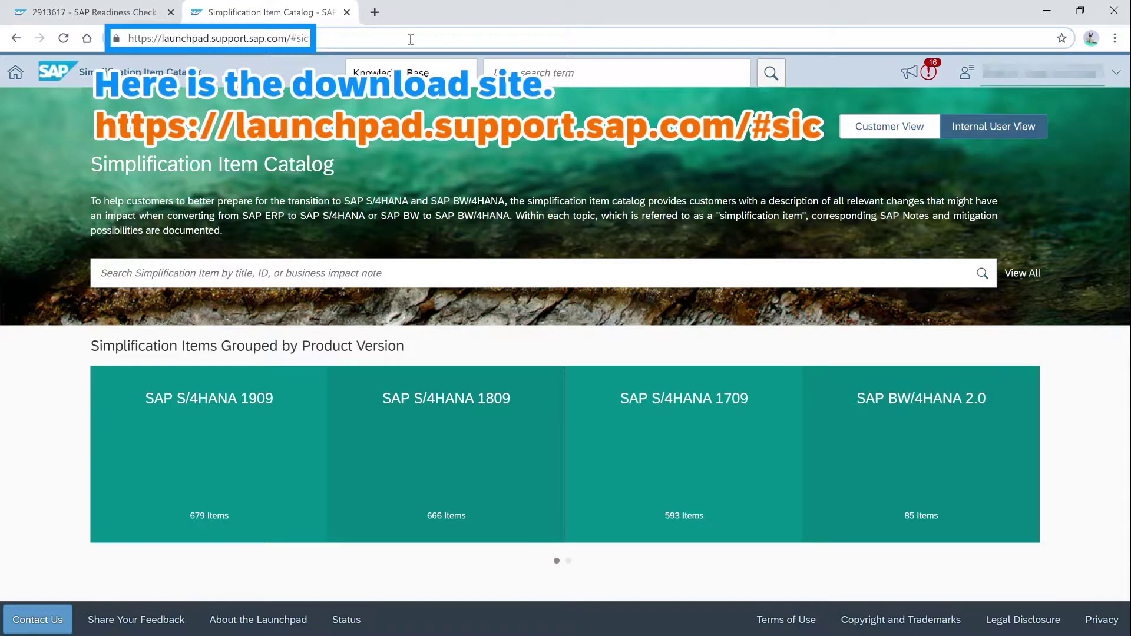
pyautogui.click(212, 422)
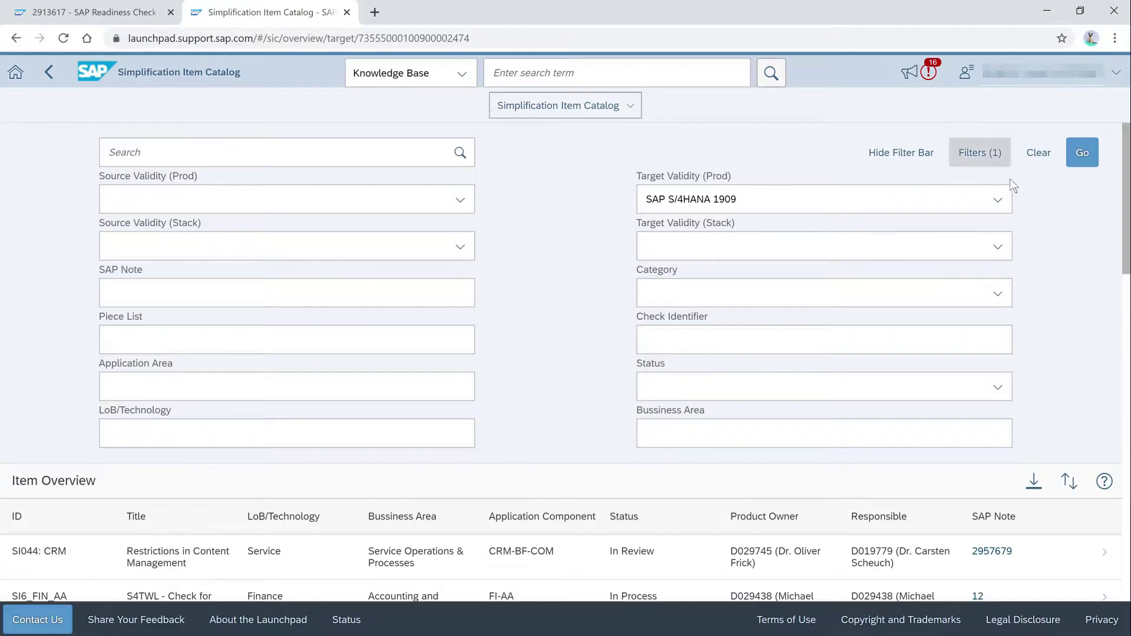
pyautogui.scroll(-8, 1066, 236)
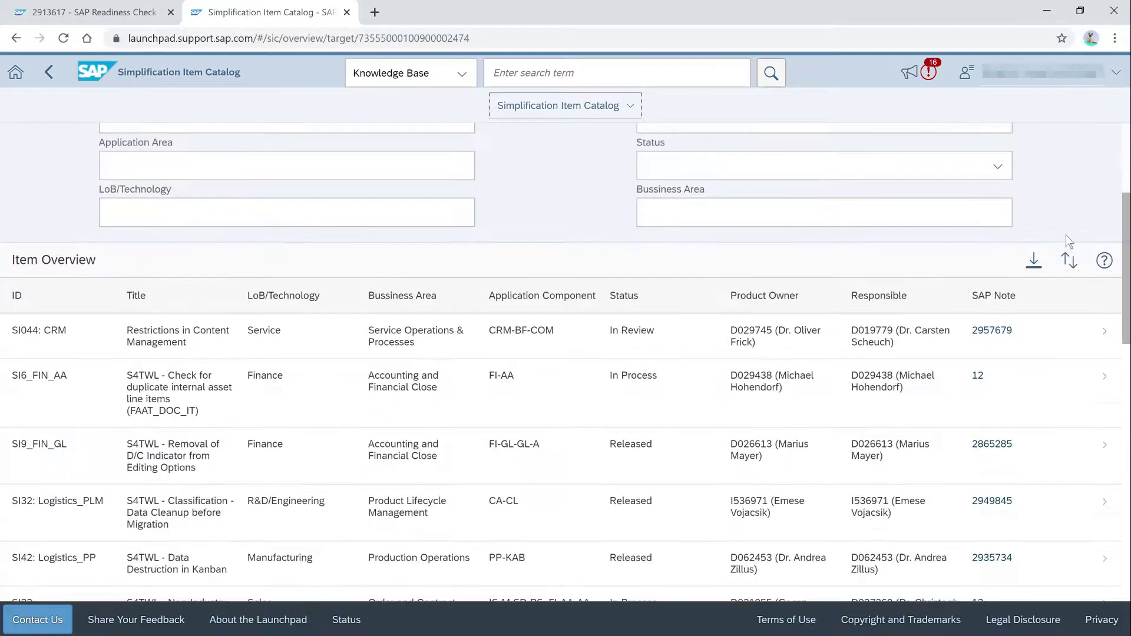
pyautogui.scroll(-5, 1026, 295)
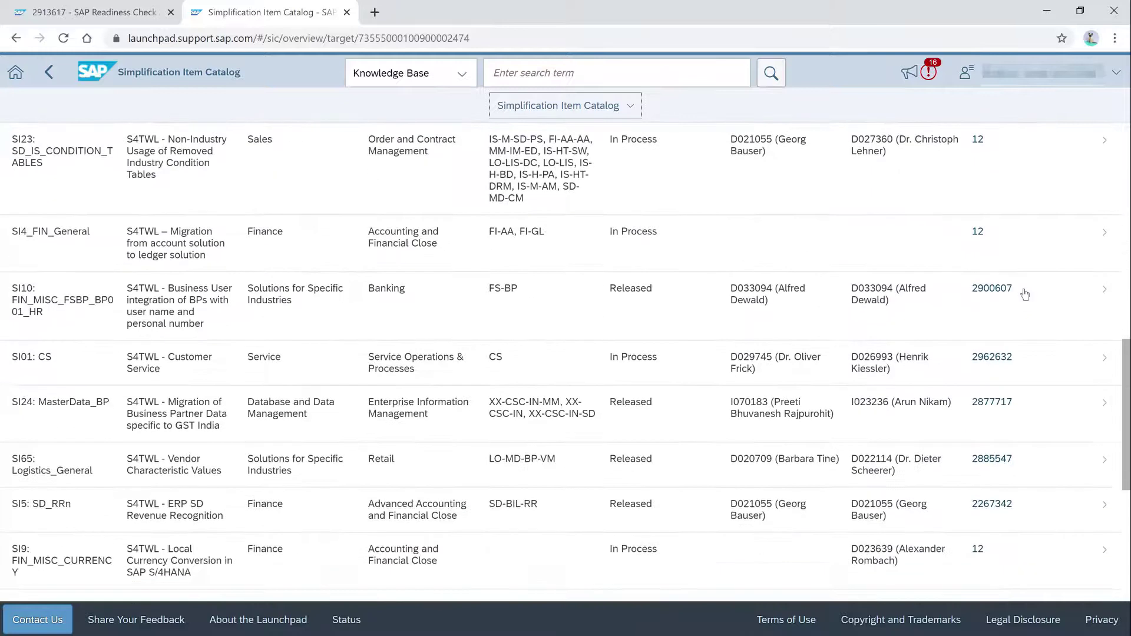
pyautogui.scroll(13, 1026, 295)
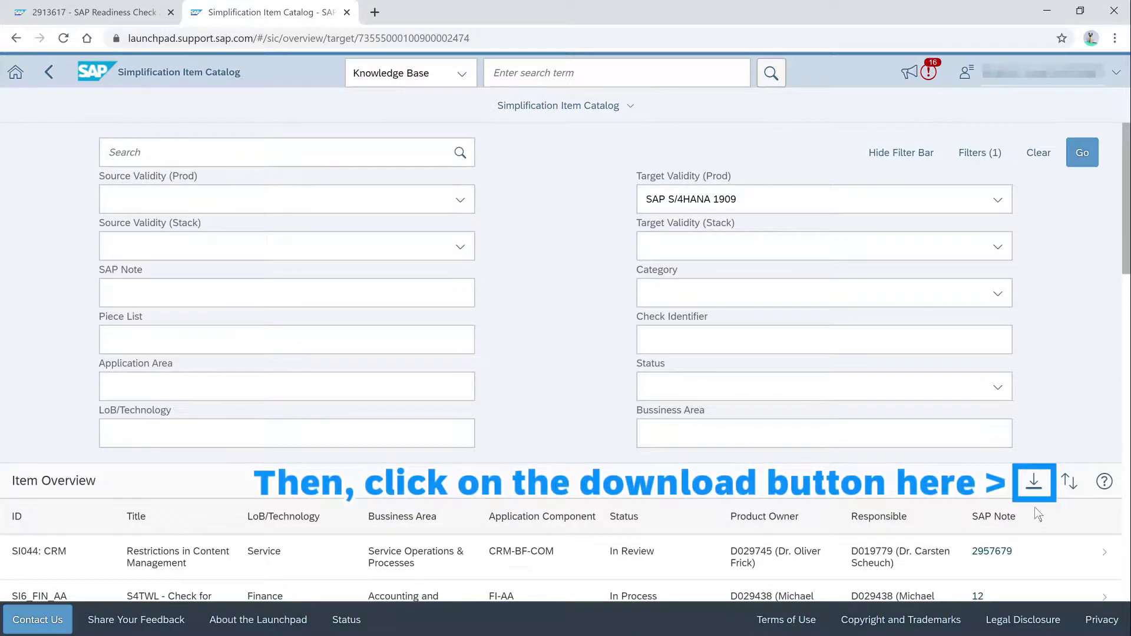
# Download the simplification items as the Customer Version, which contains released items only.
pyautogui.click(1036, 483)
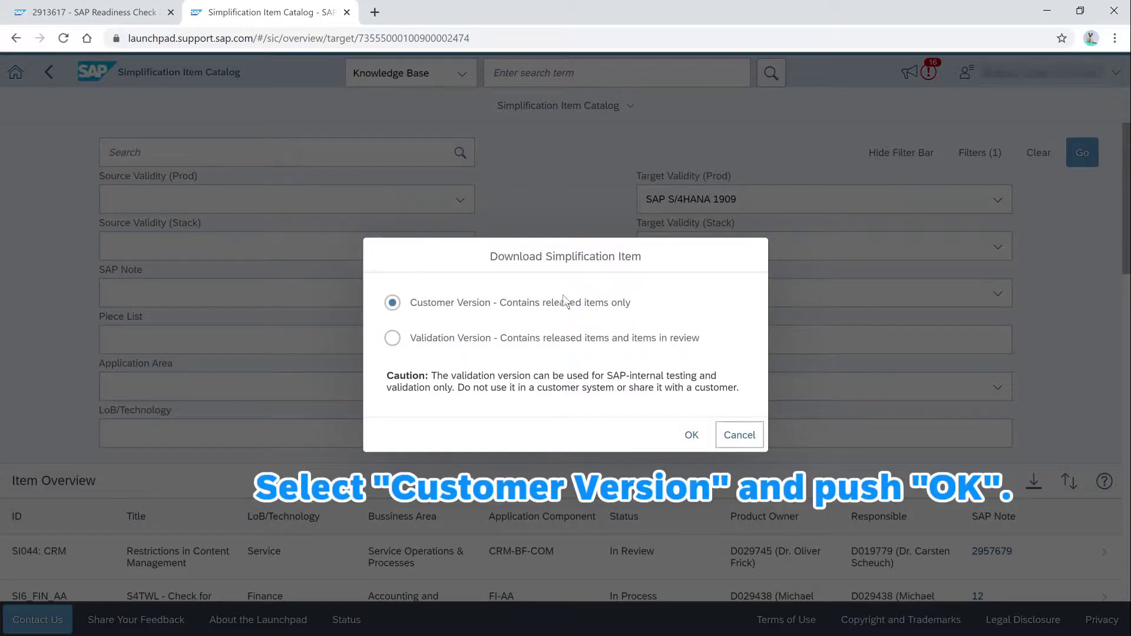
pyautogui.click(688, 434)
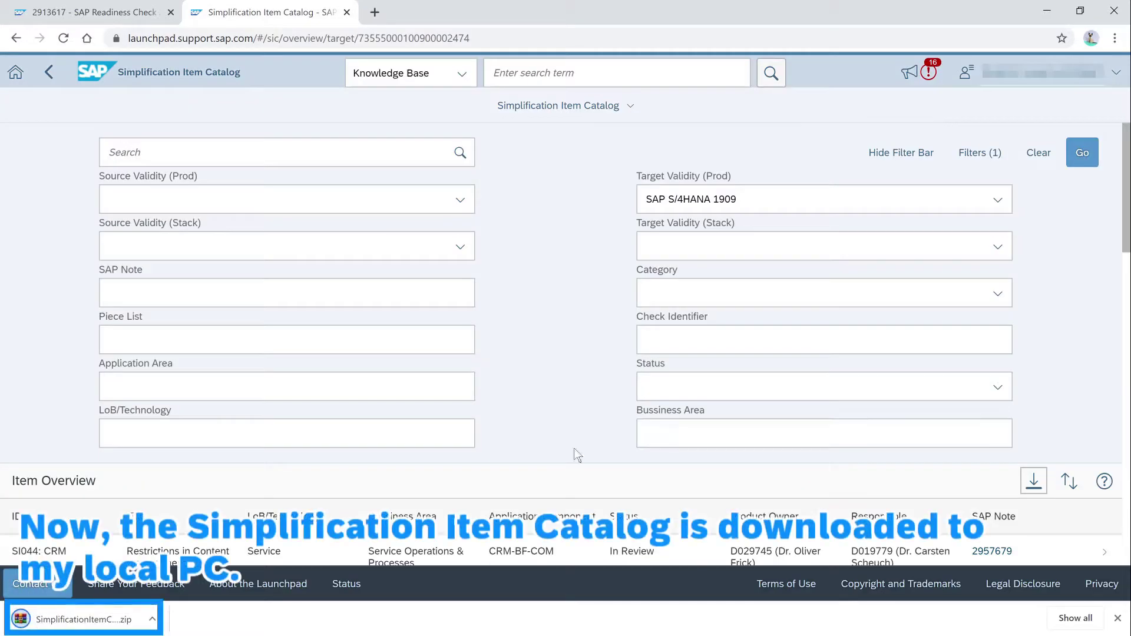
pyautogui.click(83, 620)
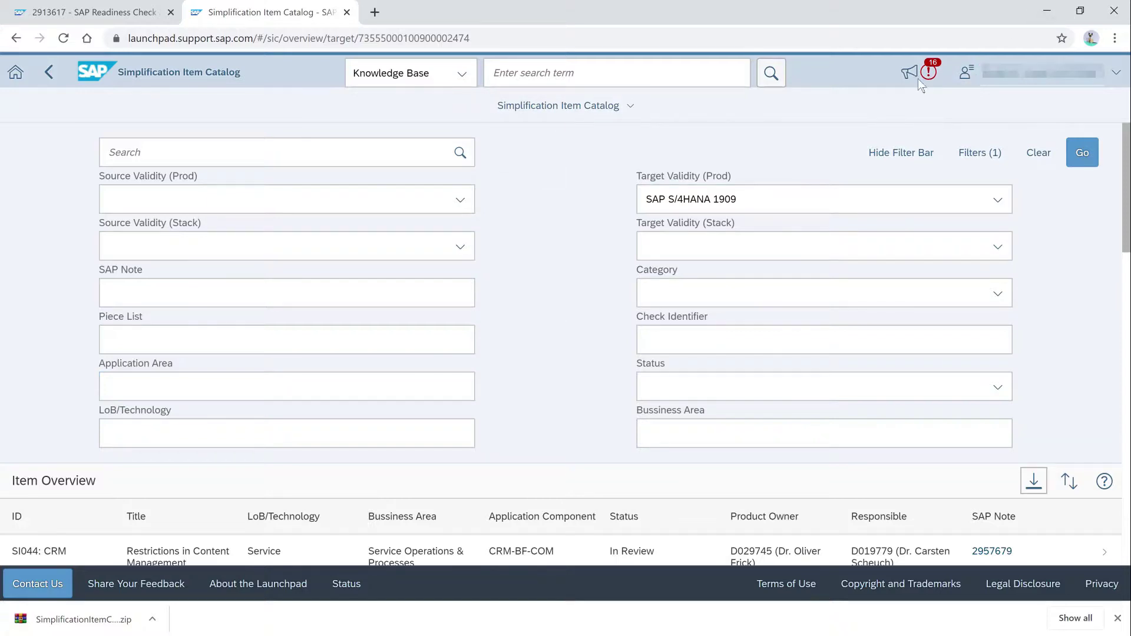
# Switch back to SAP GUI, upload SimplificationItemCatalog20200909.zip from Downloads over the local catalog, and review the selectable target versions.
pyautogui.click(1048, 12)
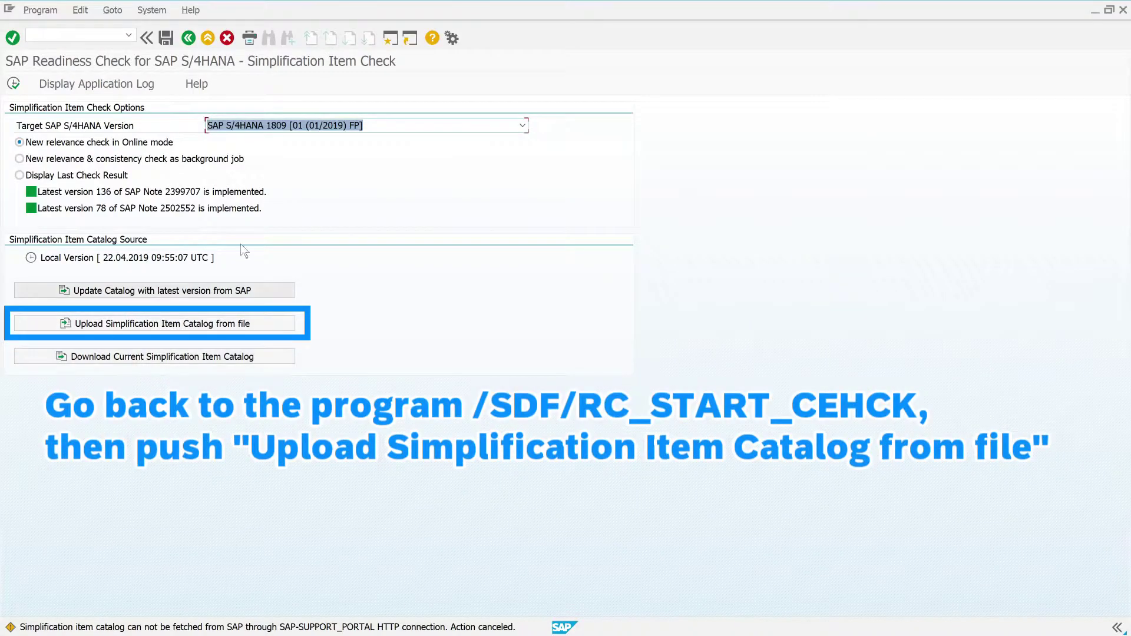
pyautogui.click(206, 329)
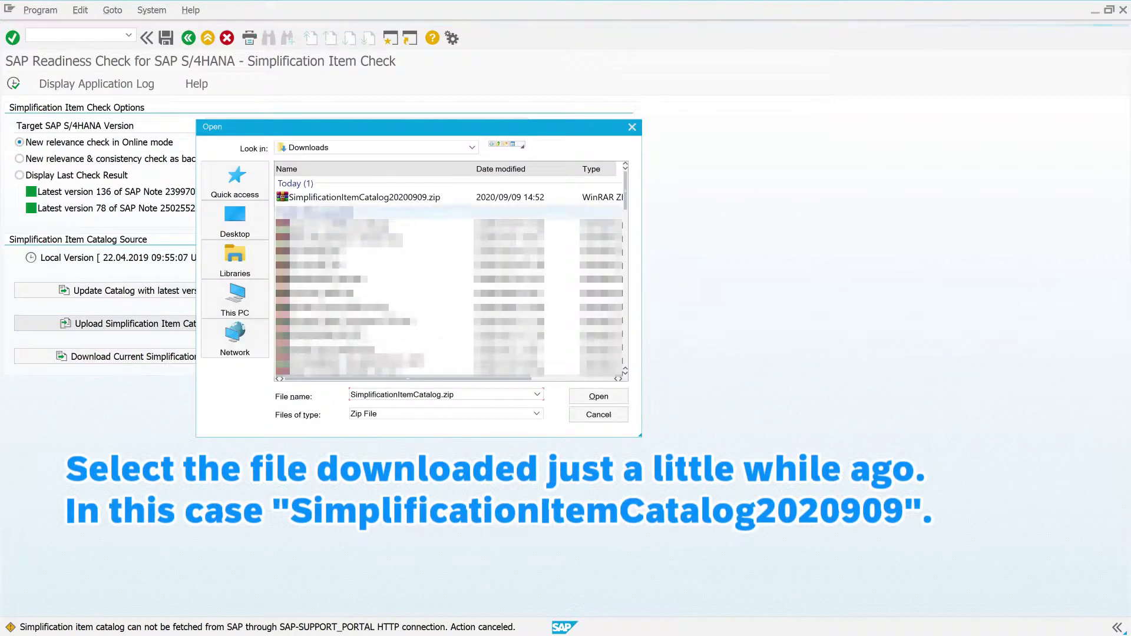
pyautogui.click(356, 198)
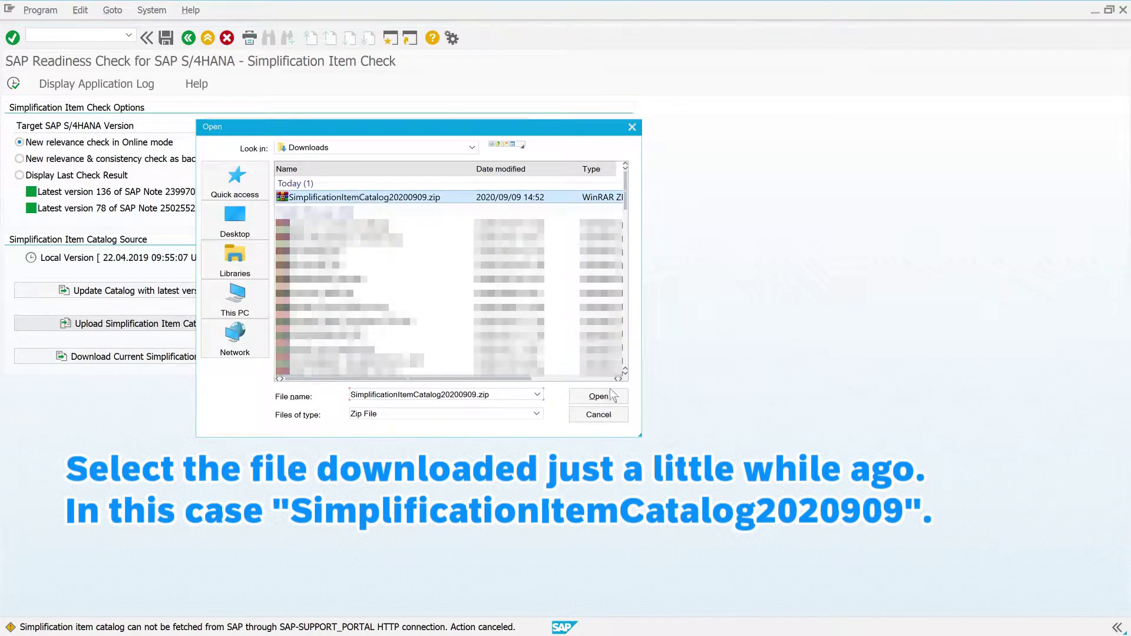
pyautogui.click(599, 397)
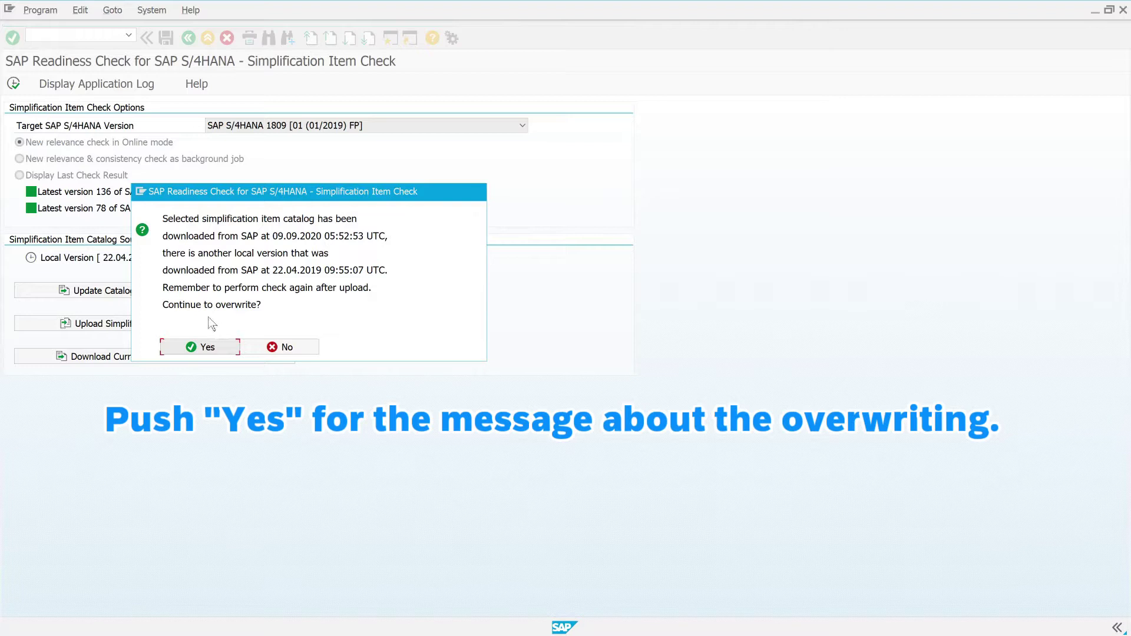
pyautogui.click(200, 347)
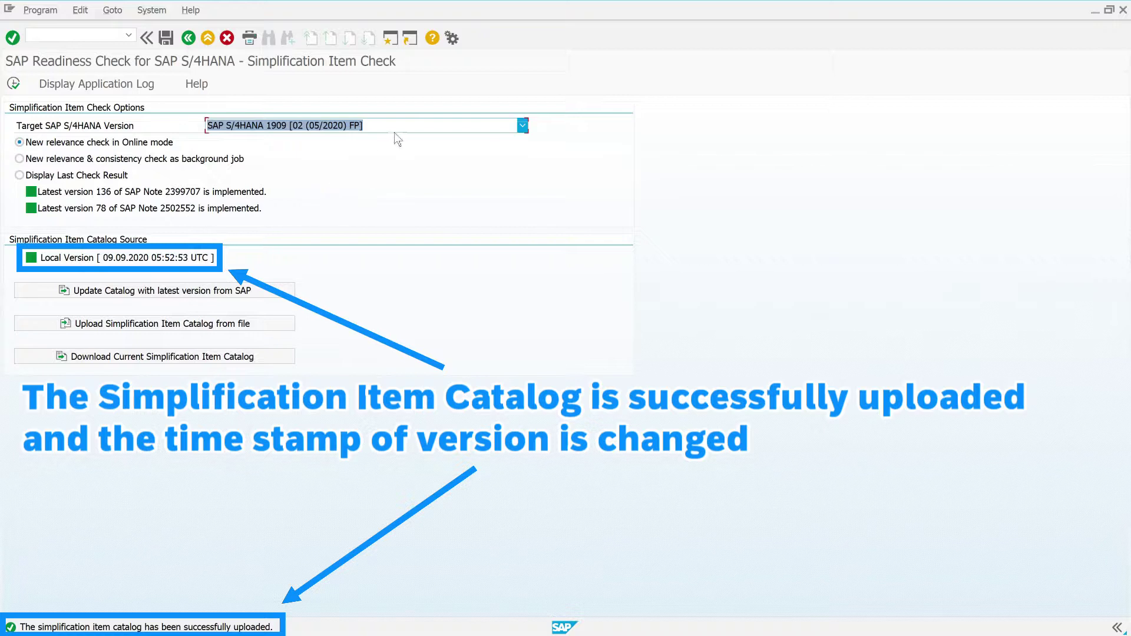
pyautogui.click(493, 127)
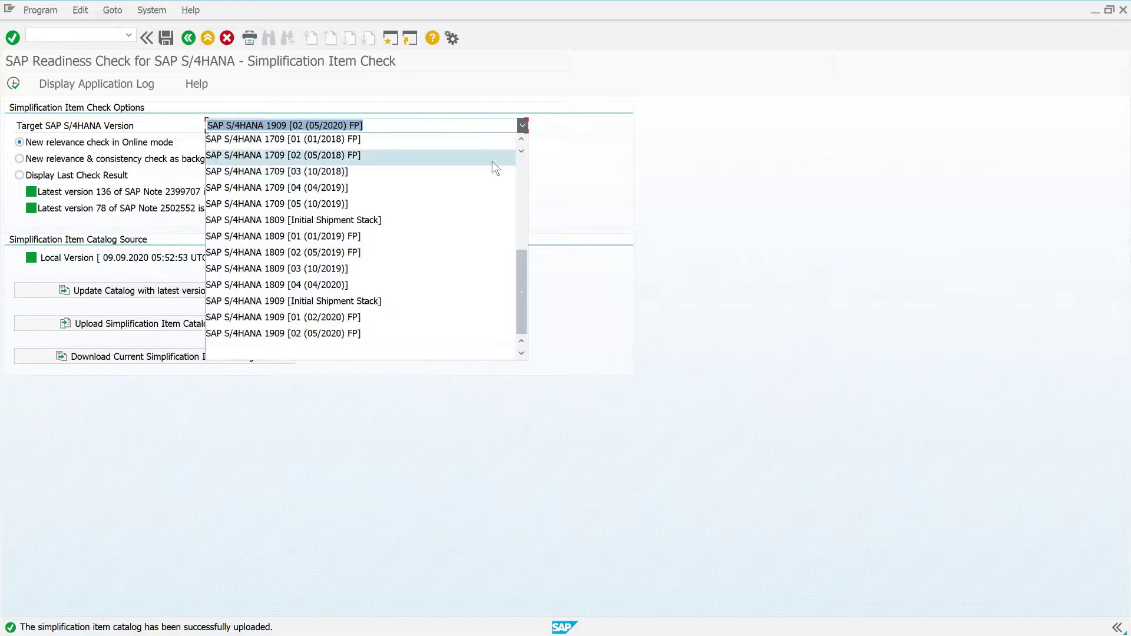
pyautogui.click(662, 261)
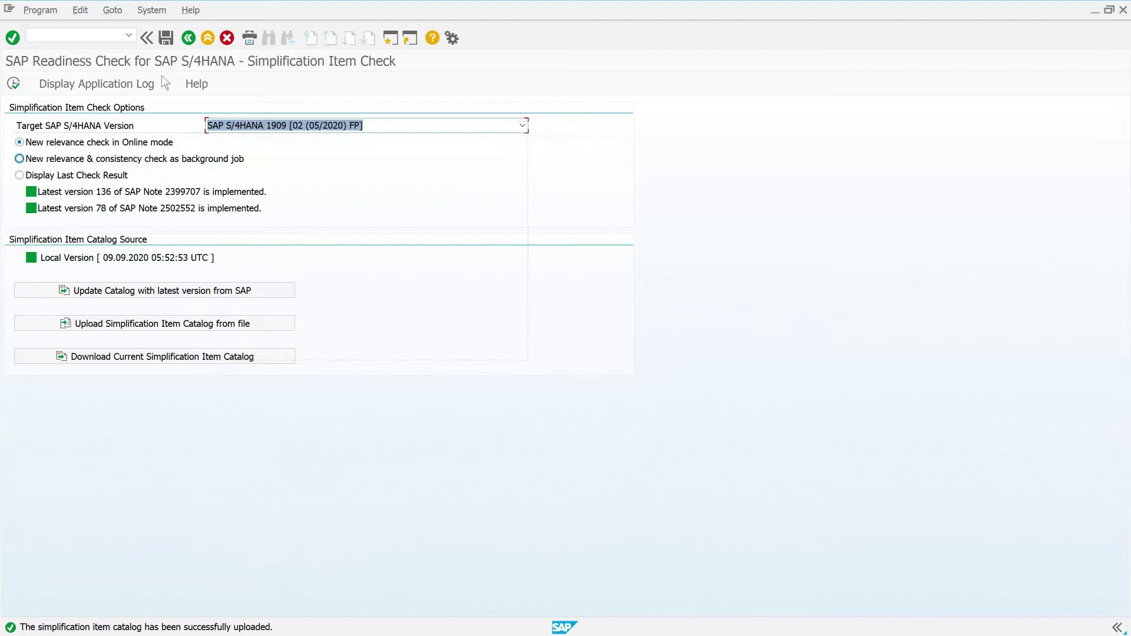
# Return to the ABAP Editor, run RC_COLLECT_ANALYSIS_DATA again and review the target S/4HANA versions on offer.
pyautogui.click(188, 38)
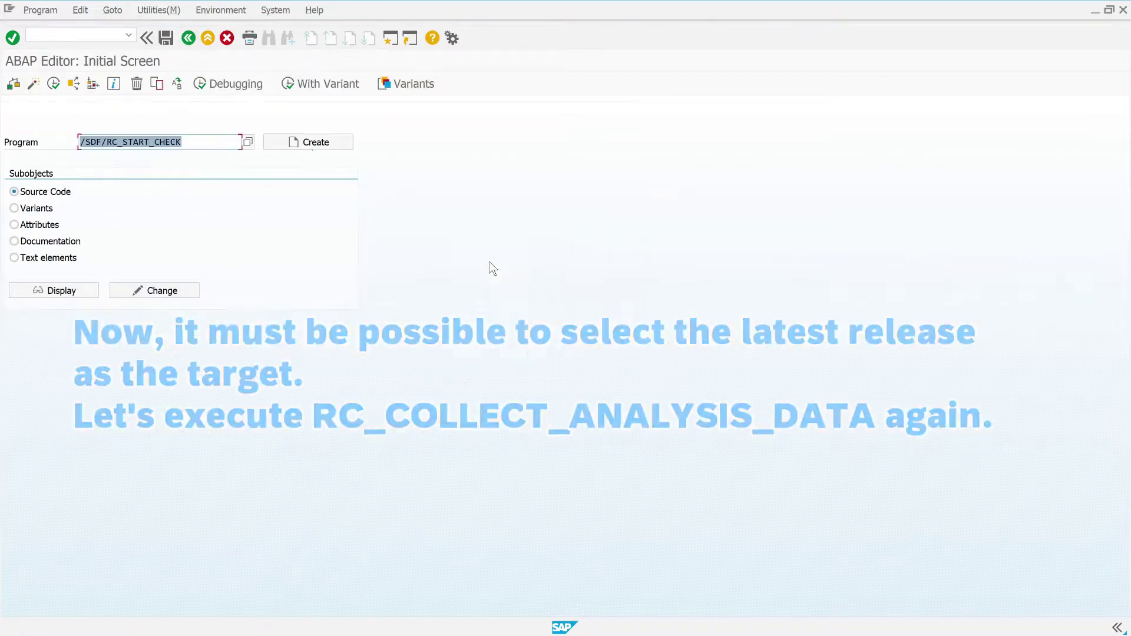
pyautogui.write('r')
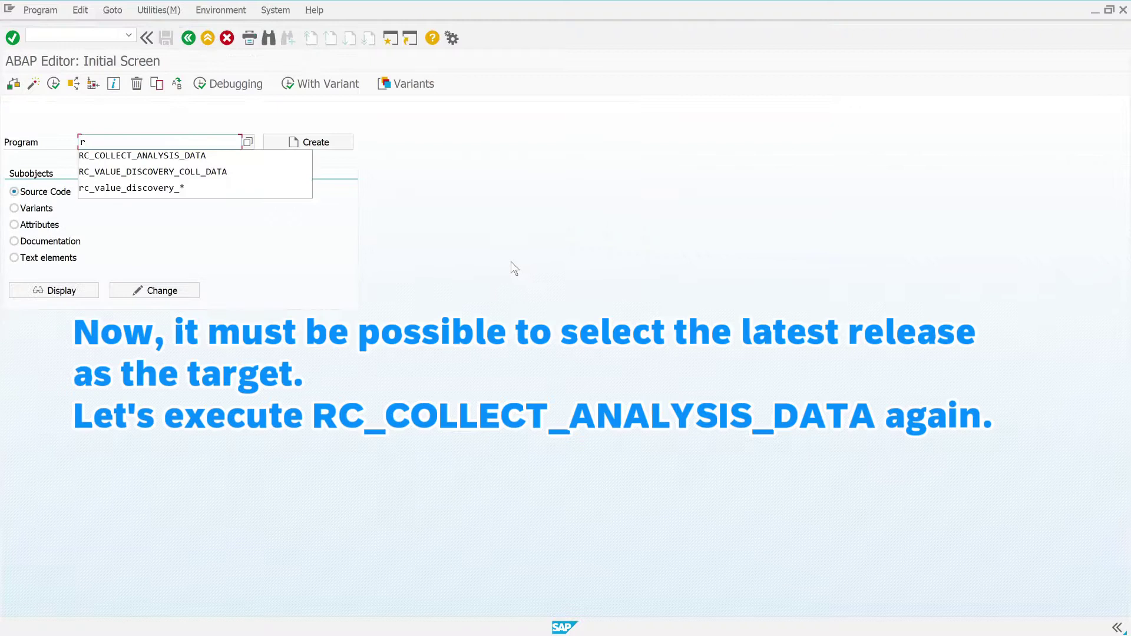
pyautogui.click(292, 156)
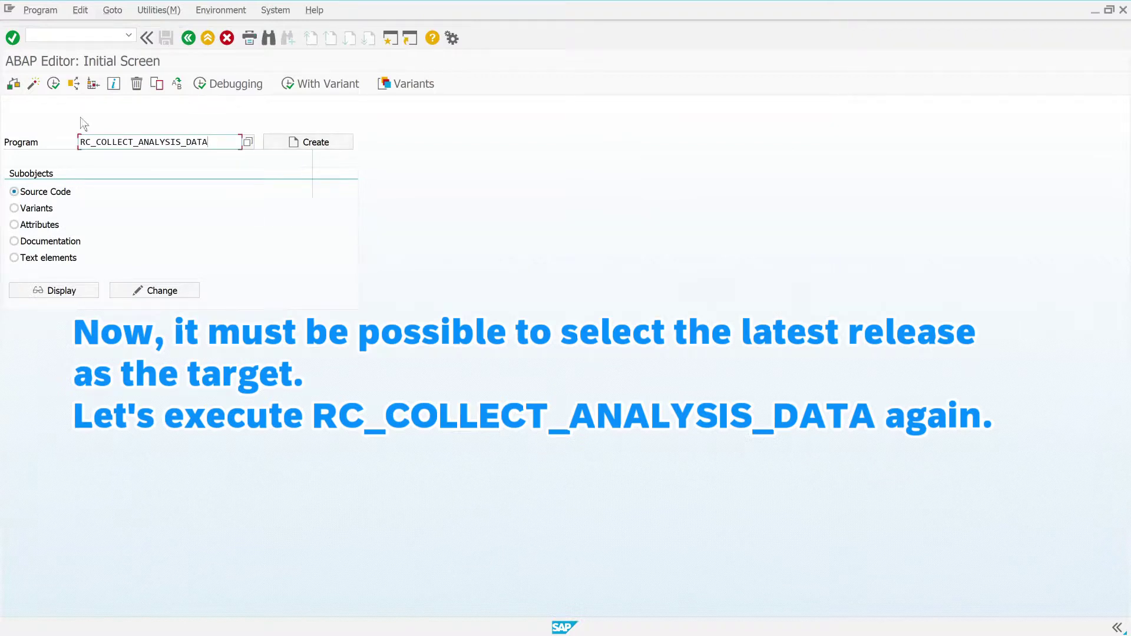
pyautogui.click(53, 84)
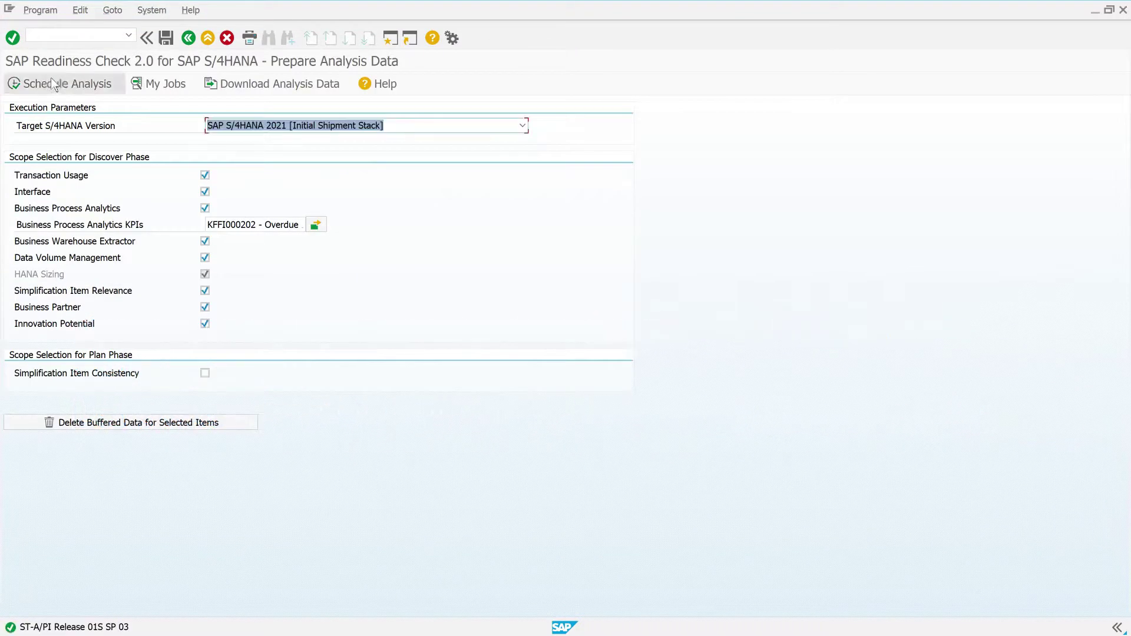
pyautogui.click(414, 130)
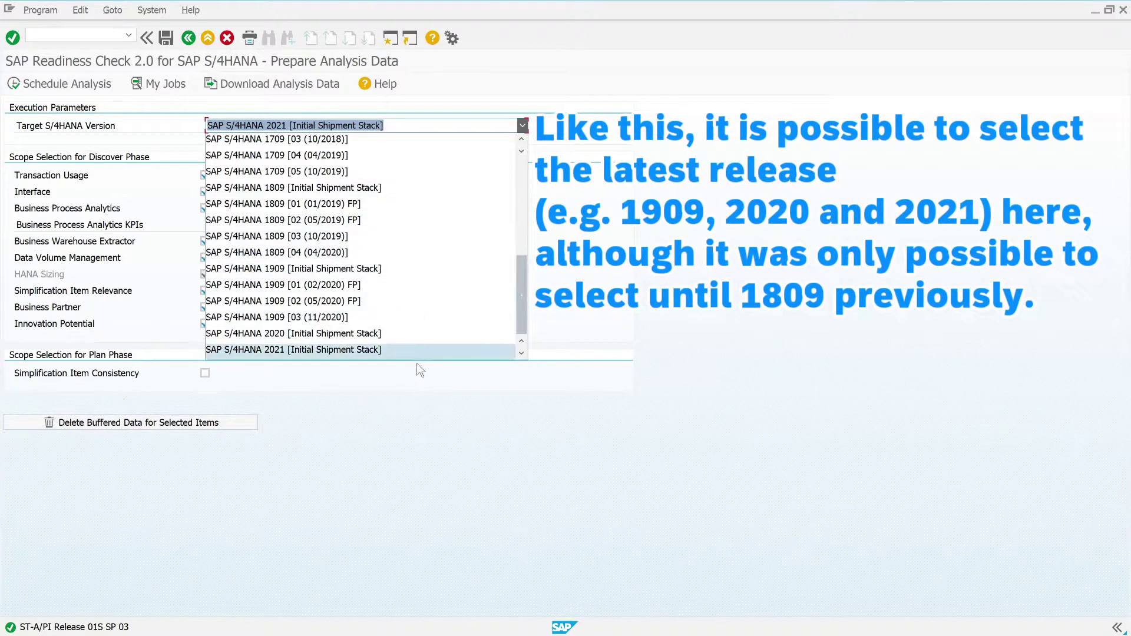
pyautogui.click(465, 453)
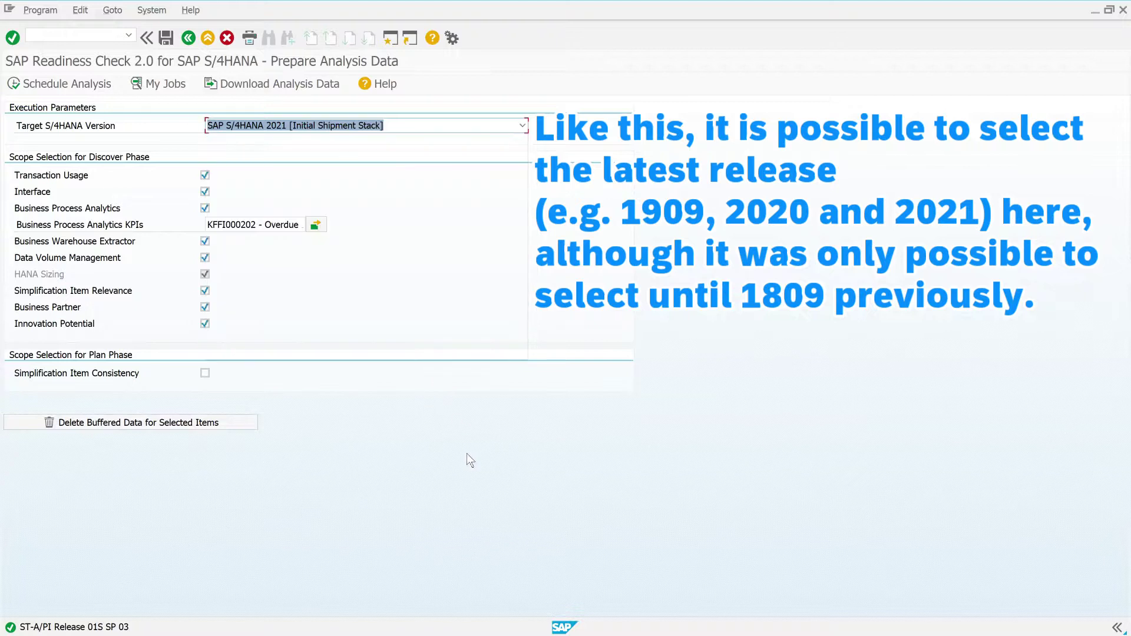
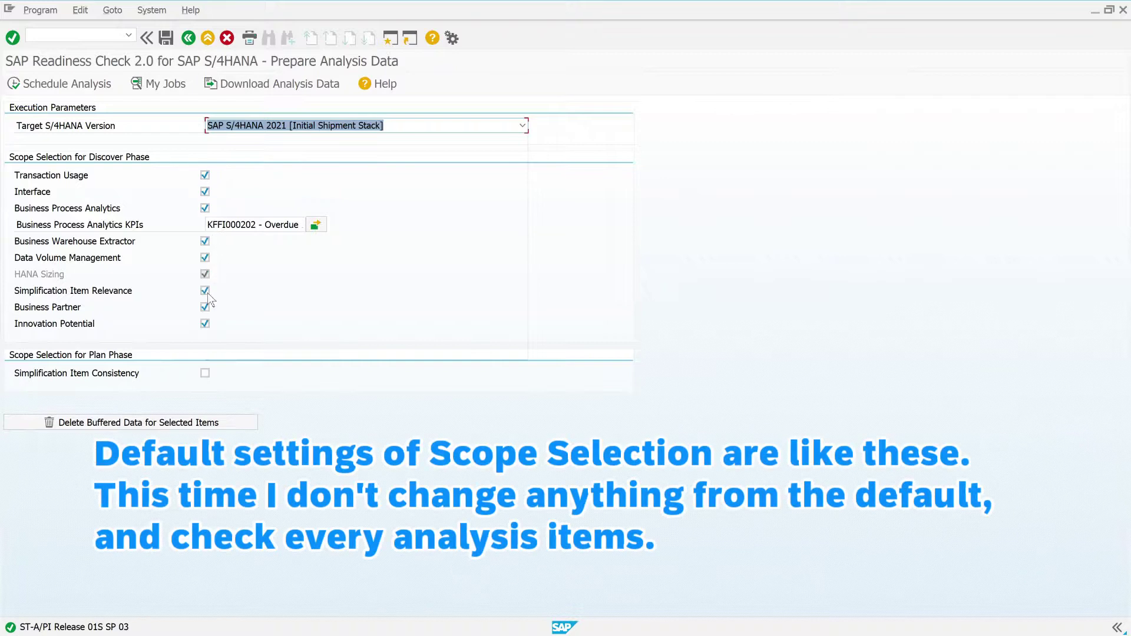
# Review the full list of preselected Business Process Analytics KPIs in the multiple selection and accept it as is.
pyautogui.click(316, 227)
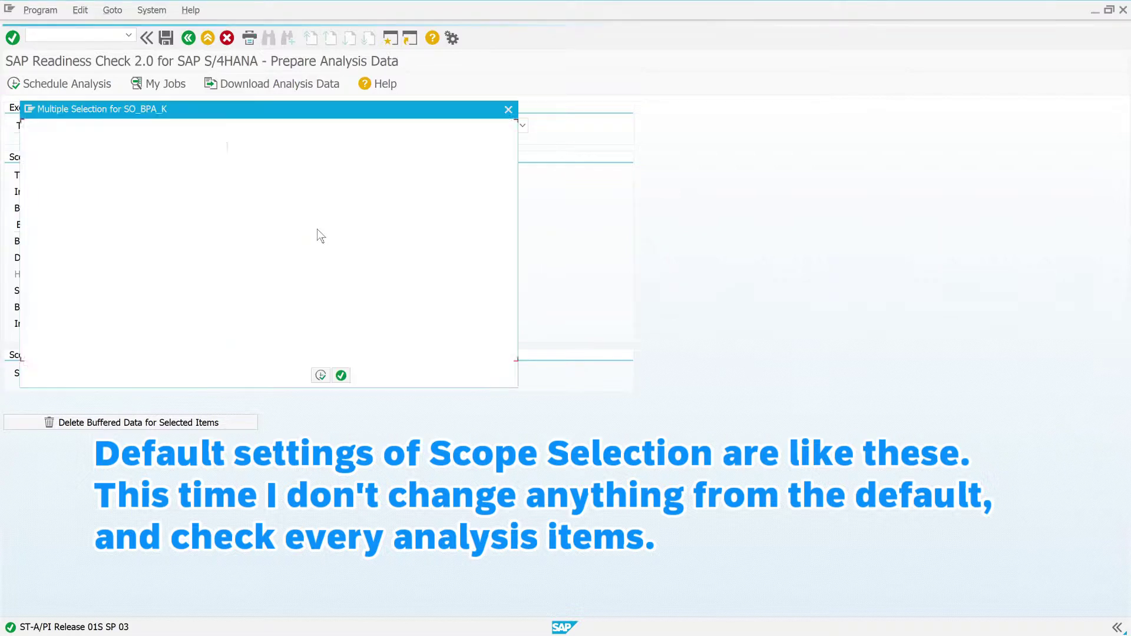
pyautogui.click(295, 283)
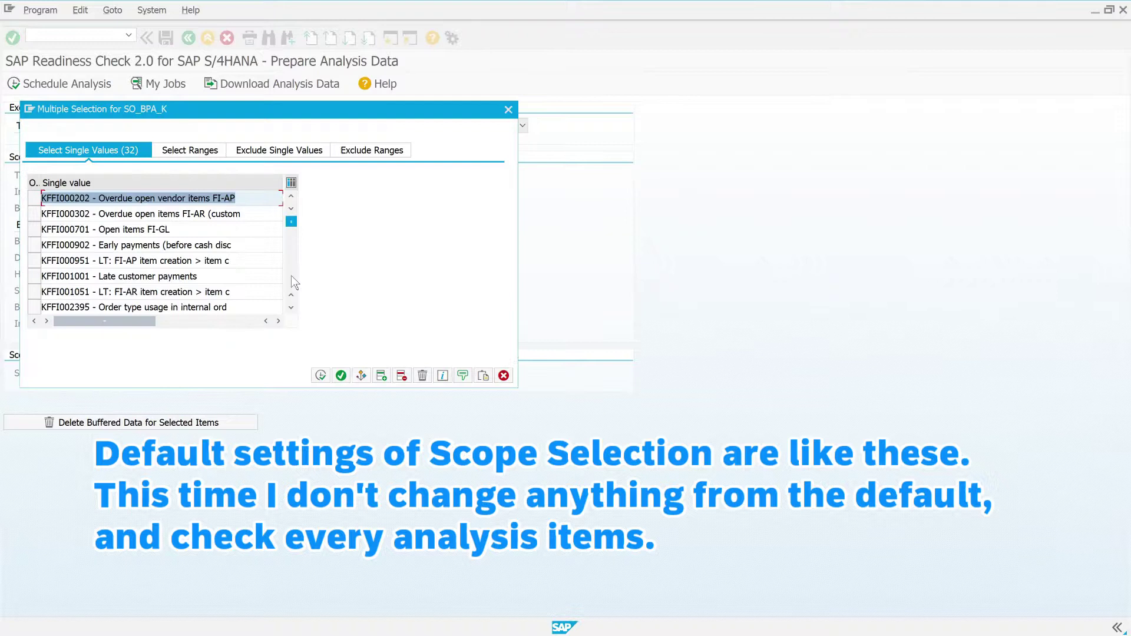
pyautogui.click(294, 283)
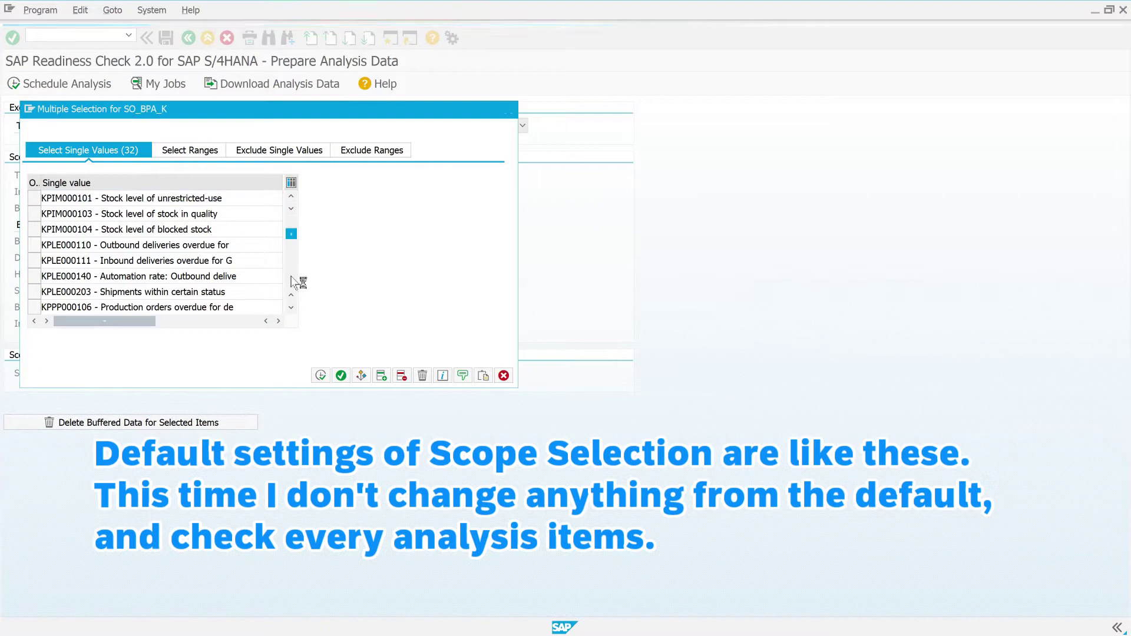
pyautogui.click(295, 282)
pyautogui.click(295, 282)
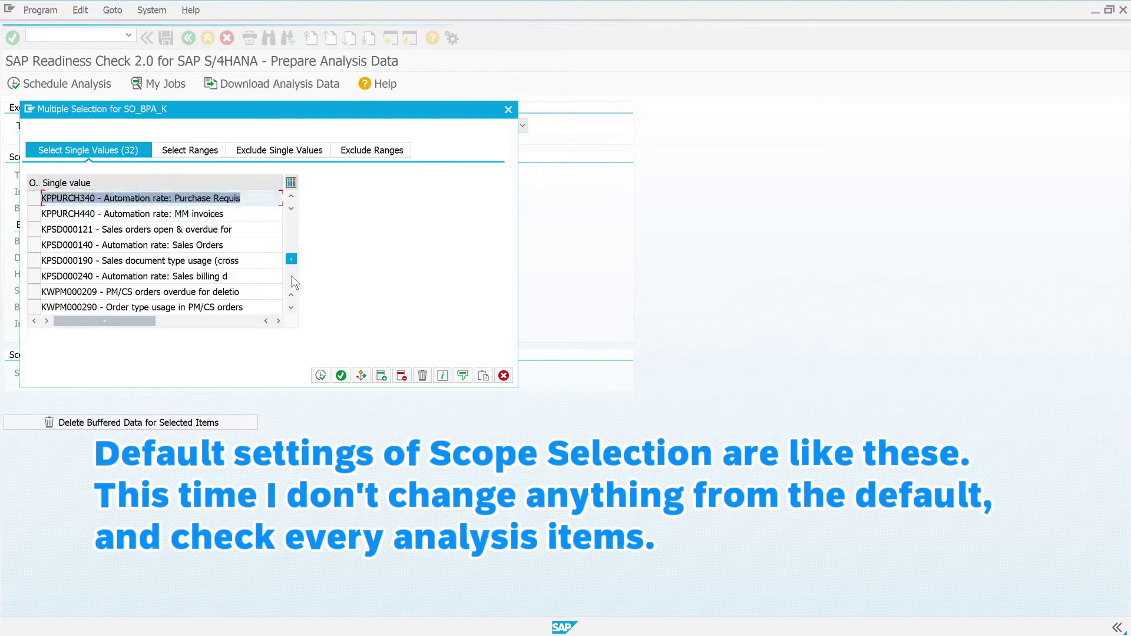
pyautogui.click(295, 282)
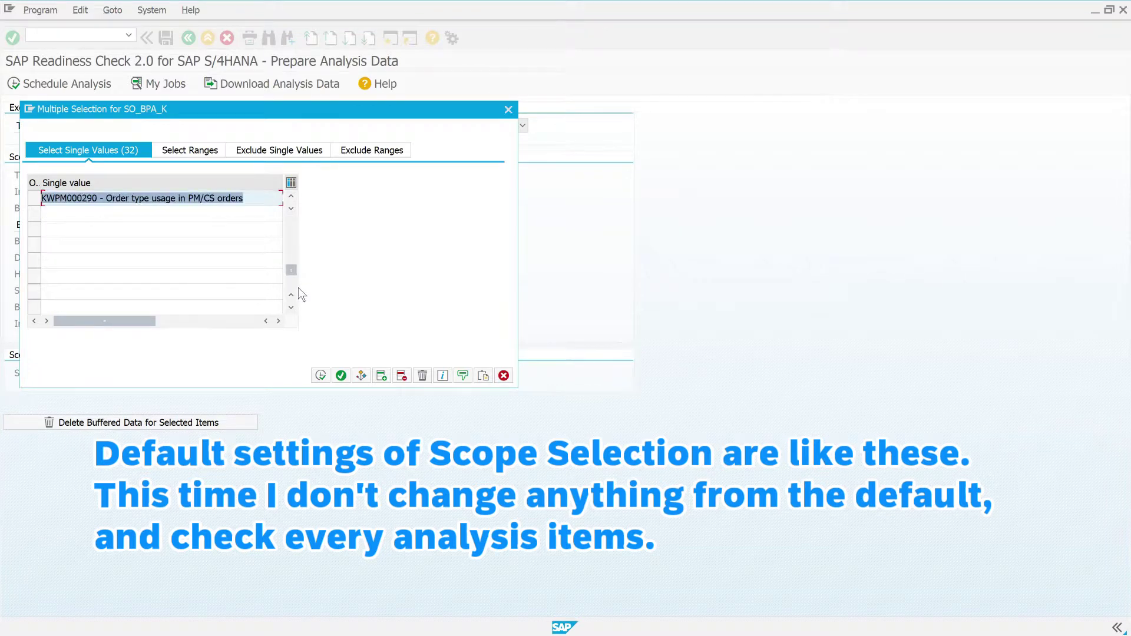
pyautogui.click(319, 376)
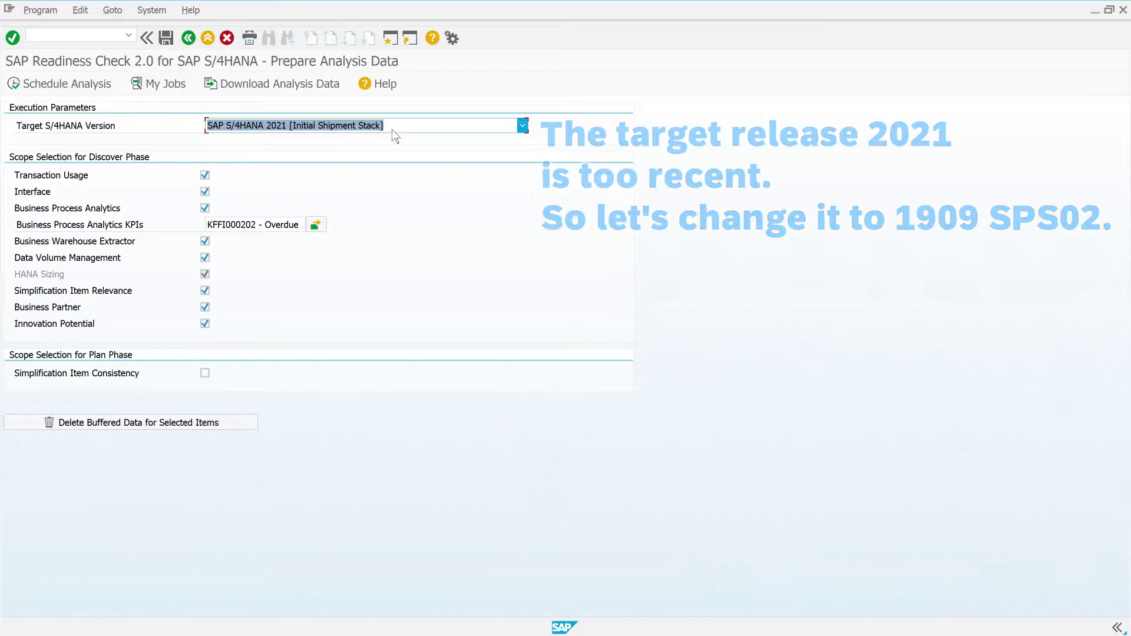
# Set the target S/4HANA version to SAP S/4HANA 1909 [02 (05/2020) FP] and try to schedule the analysis.
pyautogui.click(411, 125)
pyautogui.click(424, 323)
pyautogui.click(451, 126)
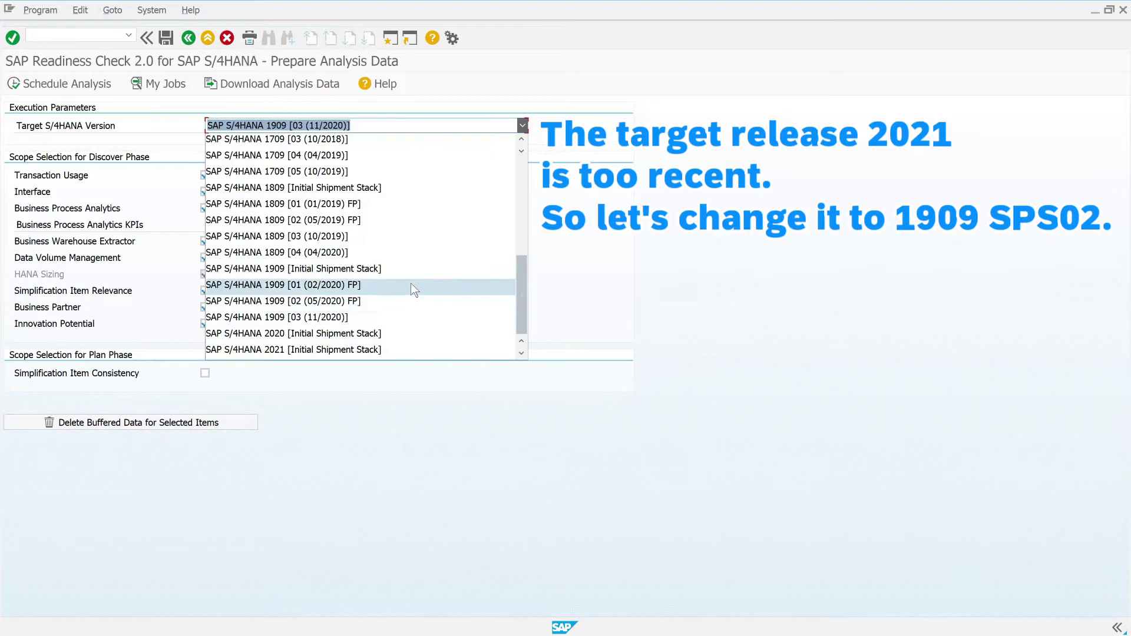
pyautogui.click(399, 301)
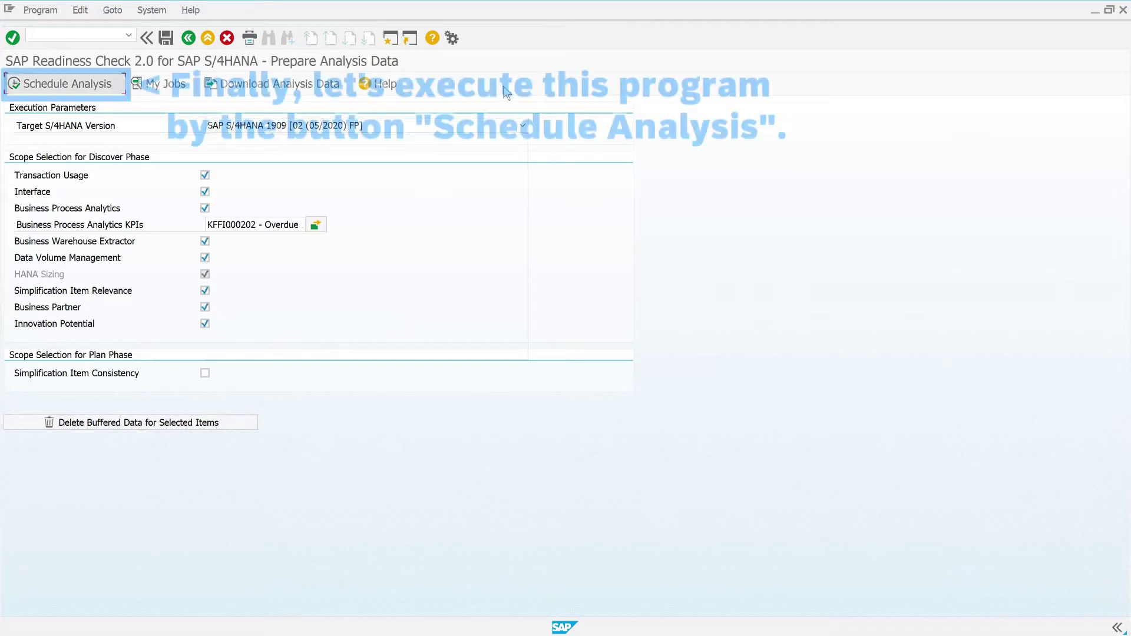
pyautogui.click(49, 87)
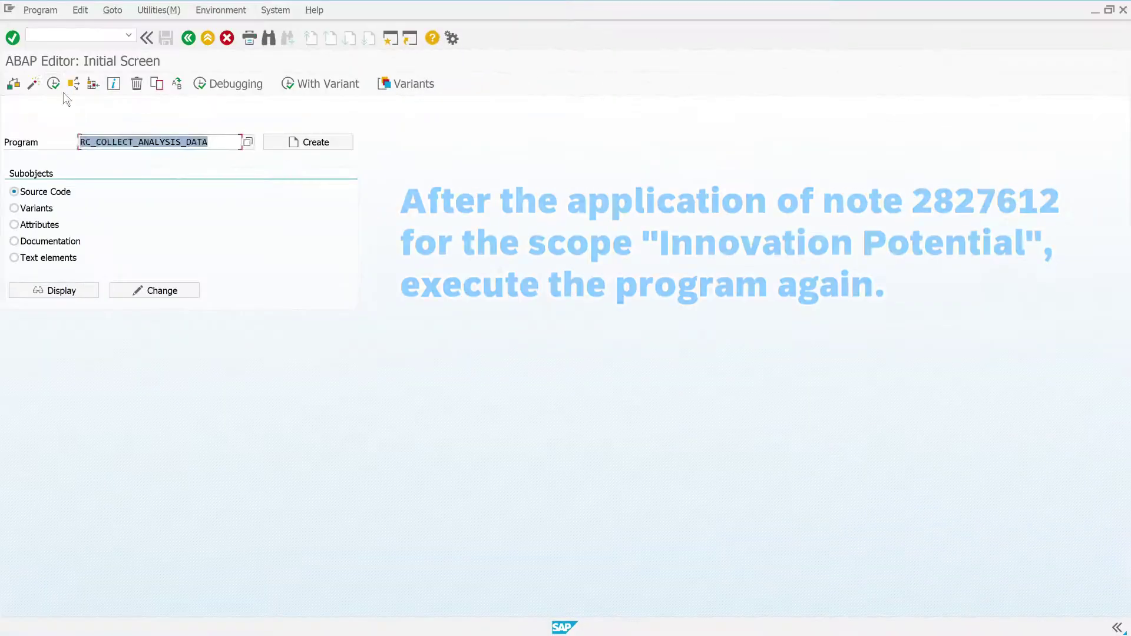
# Run RC_COLLECT_ANALYSIS_DATA again, choose target SAP S/4HANA 1909 [02 (05/2020) FP] and retry scheduling the analysis.
pyautogui.click(53, 83)
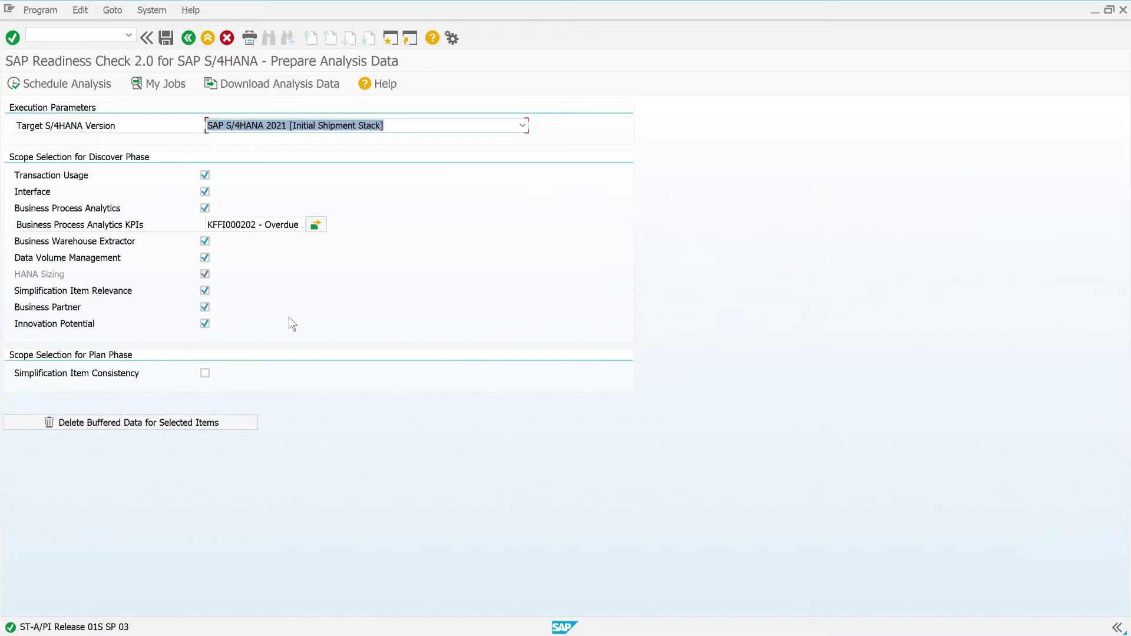
pyautogui.click(450, 126)
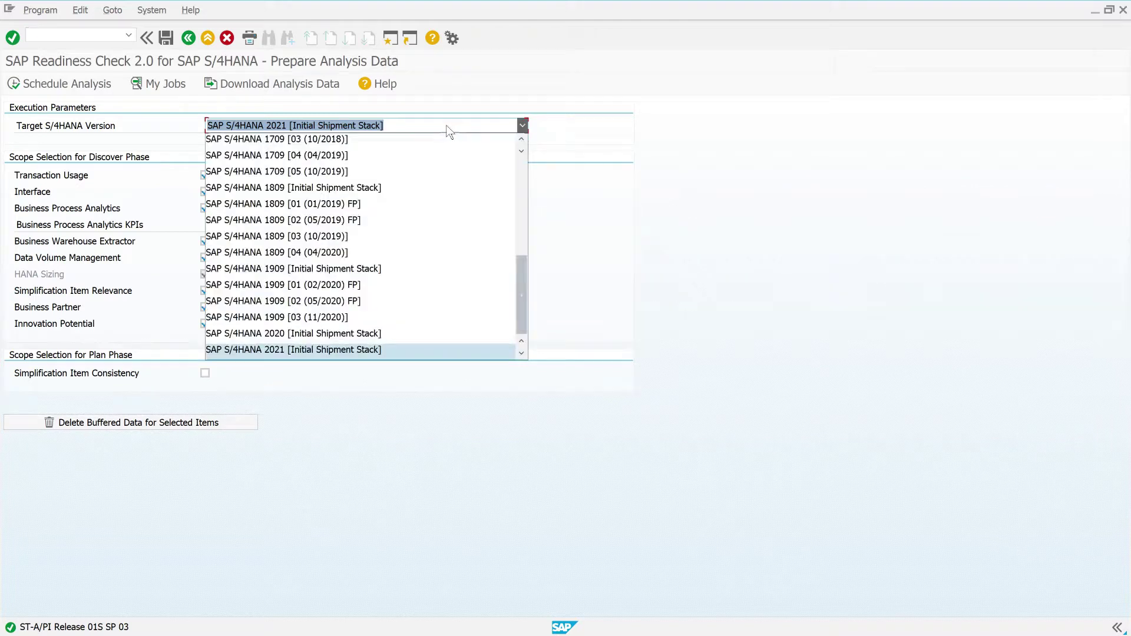
pyautogui.click(402, 301)
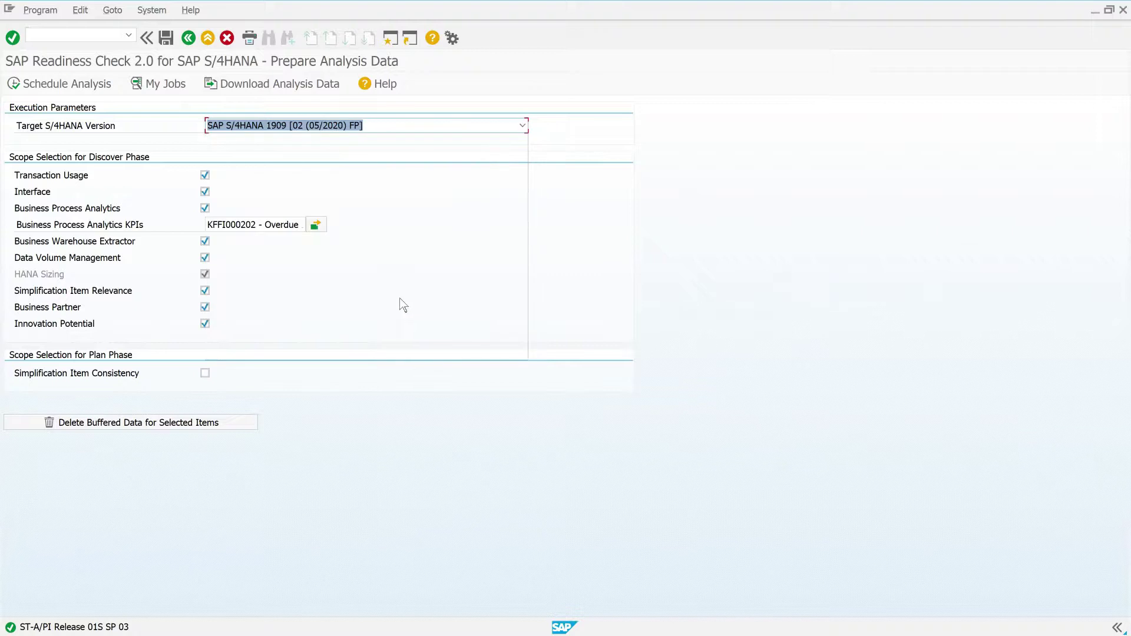
pyautogui.hotkey('shift', 'Tab')
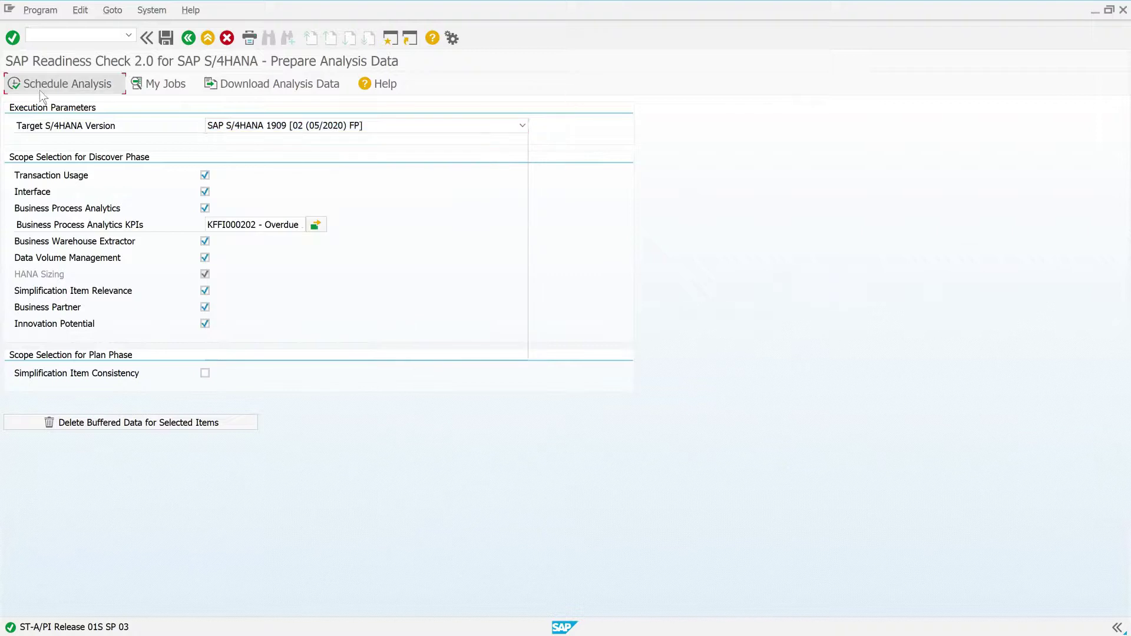
pyautogui.click(65, 85)
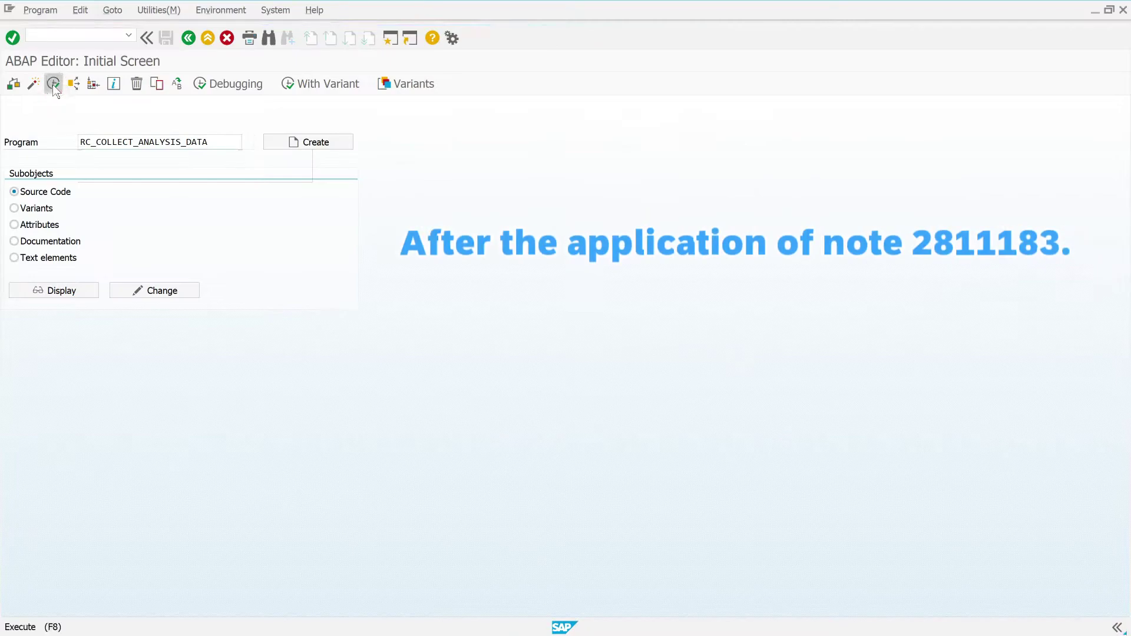
# Execute RC_COLLECT_ANALYSIS_DATA once more and set the target version to SAP S/4HANA 1909 [02 (05/2020) FP], keeping the default scope.
pyautogui.click(53, 83)
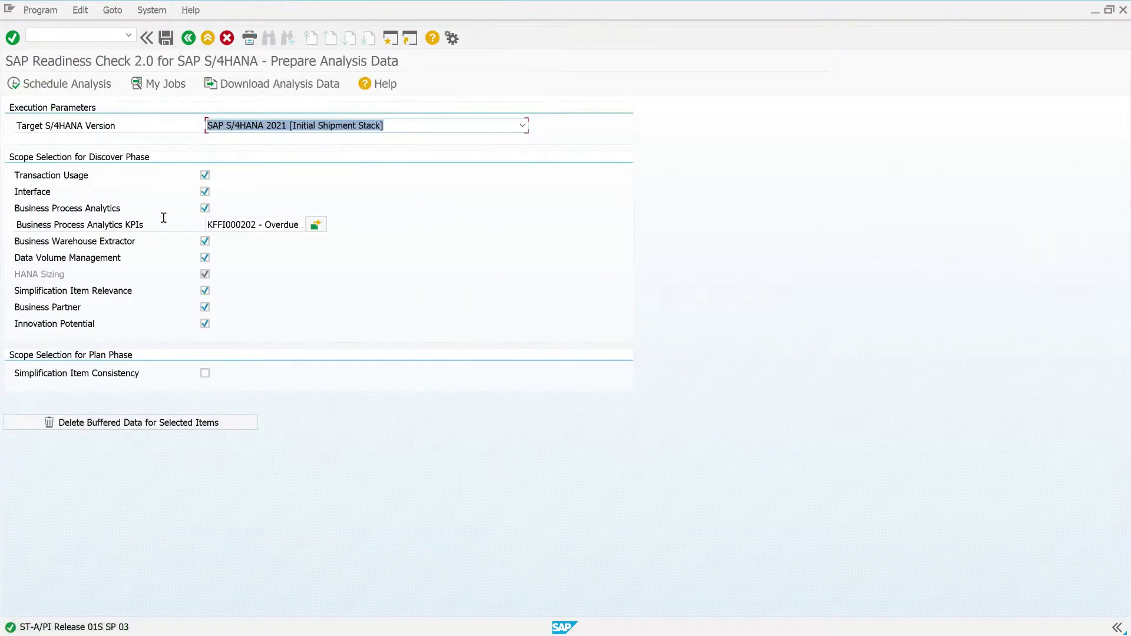
pyautogui.click(413, 129)
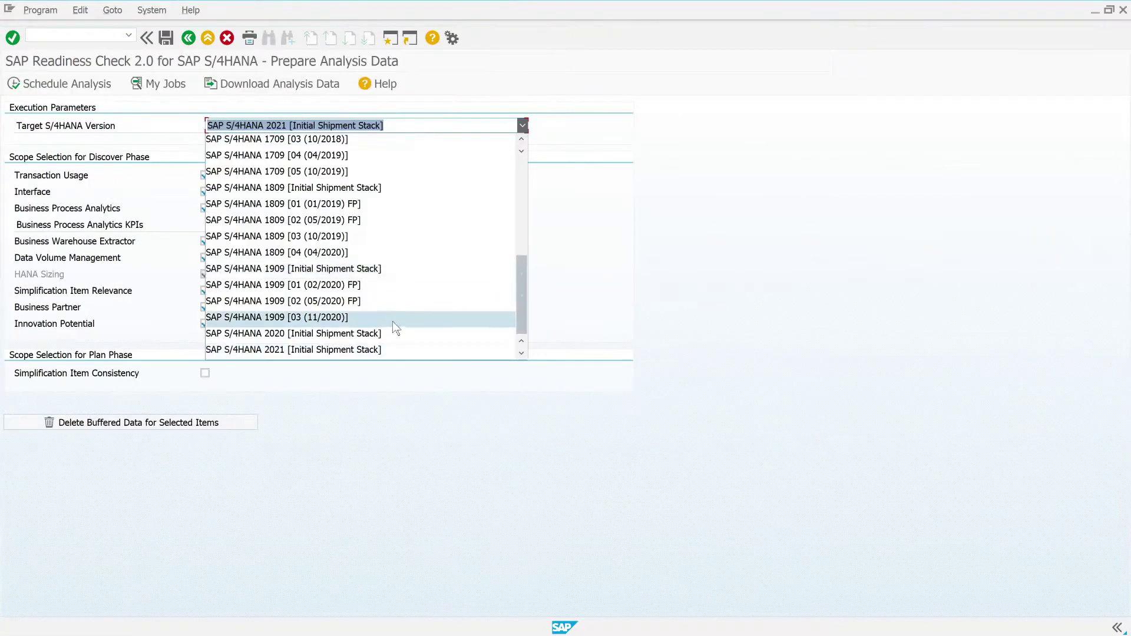
pyautogui.click(412, 301)
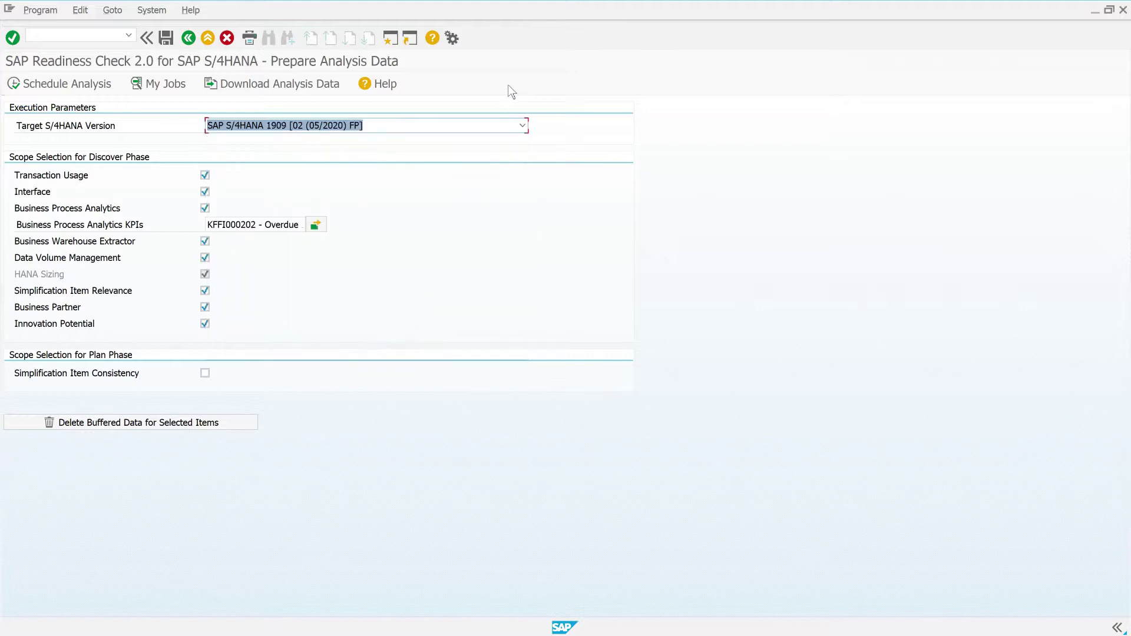
pyautogui.hotkey('shift', 'Tab')
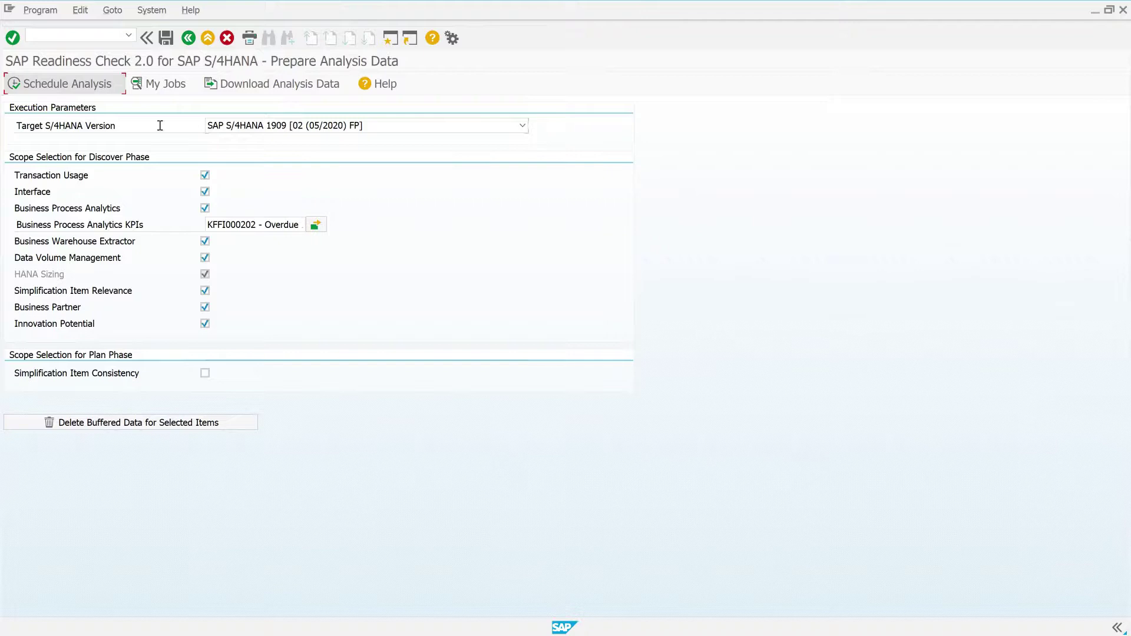
# Schedule the analysis with an immediate start and acknowledge the scheduling information.
pyautogui.click(85, 83)
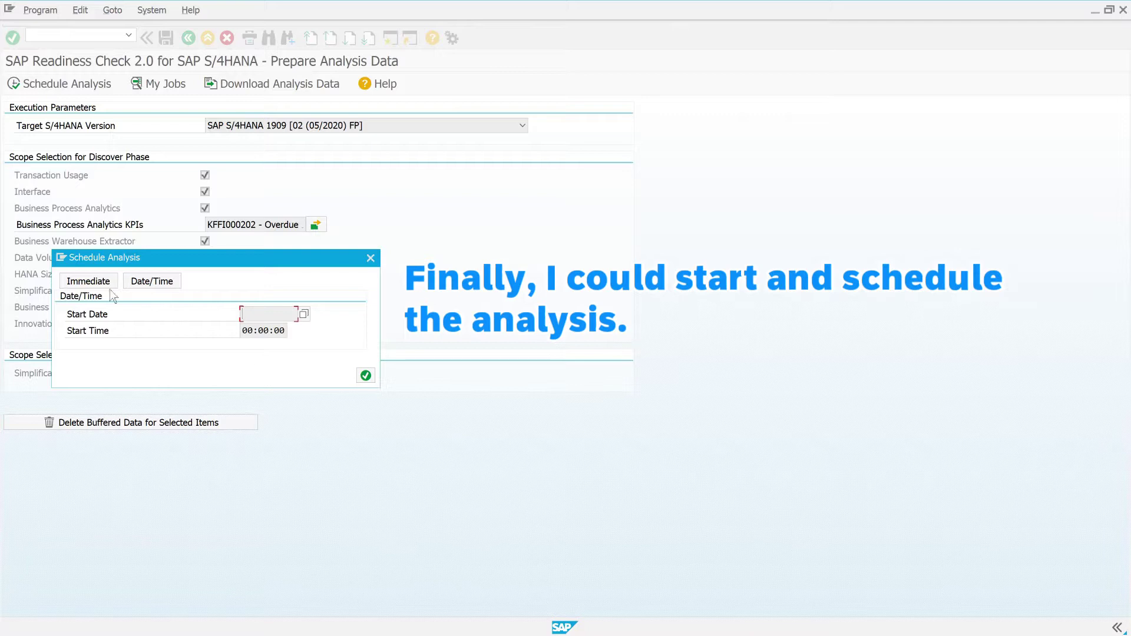
pyautogui.click(88, 282)
pyautogui.click(365, 376)
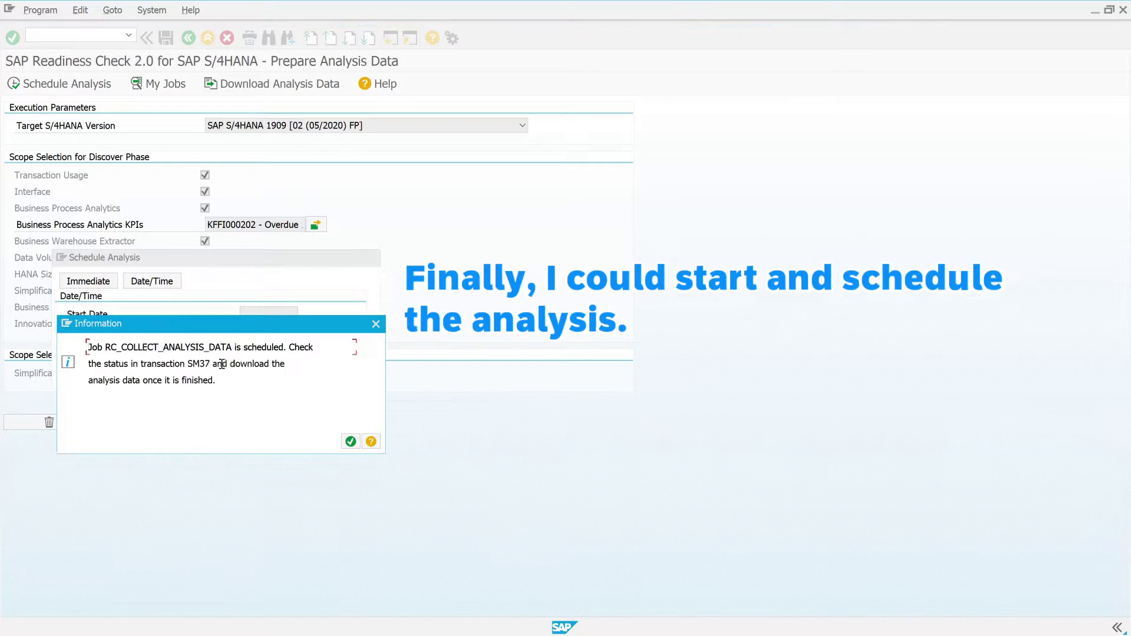
pyautogui.click(347, 446)
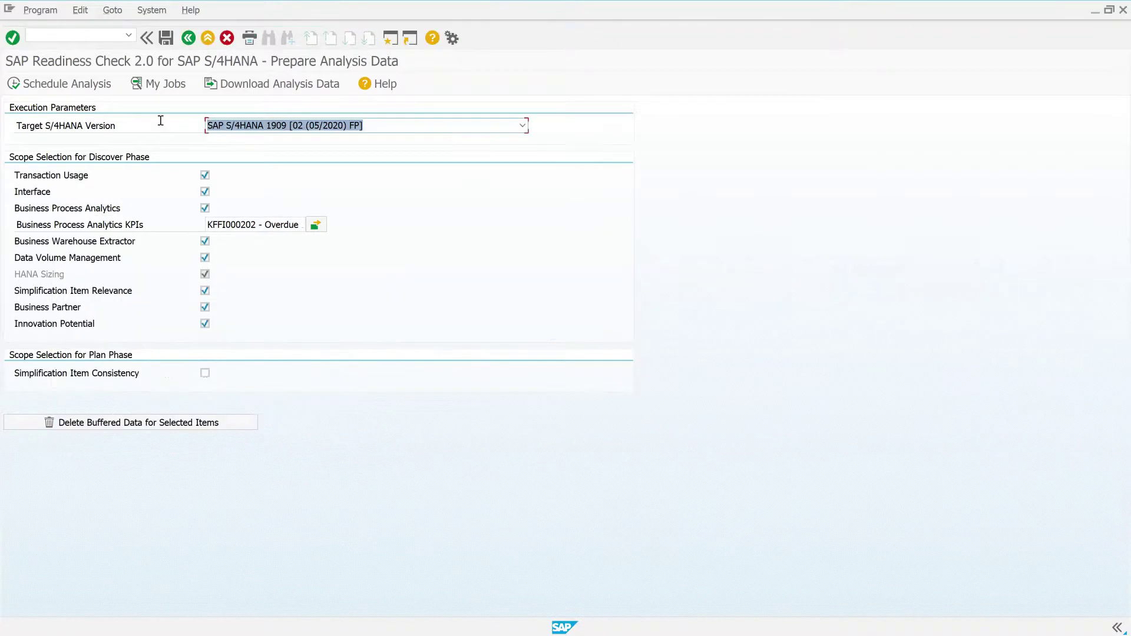
# List the own background jobs, read the RC_COLLECT_ANALYSIS_DATA job log to its last entries and return to the job overview.
pyautogui.click(158, 90)
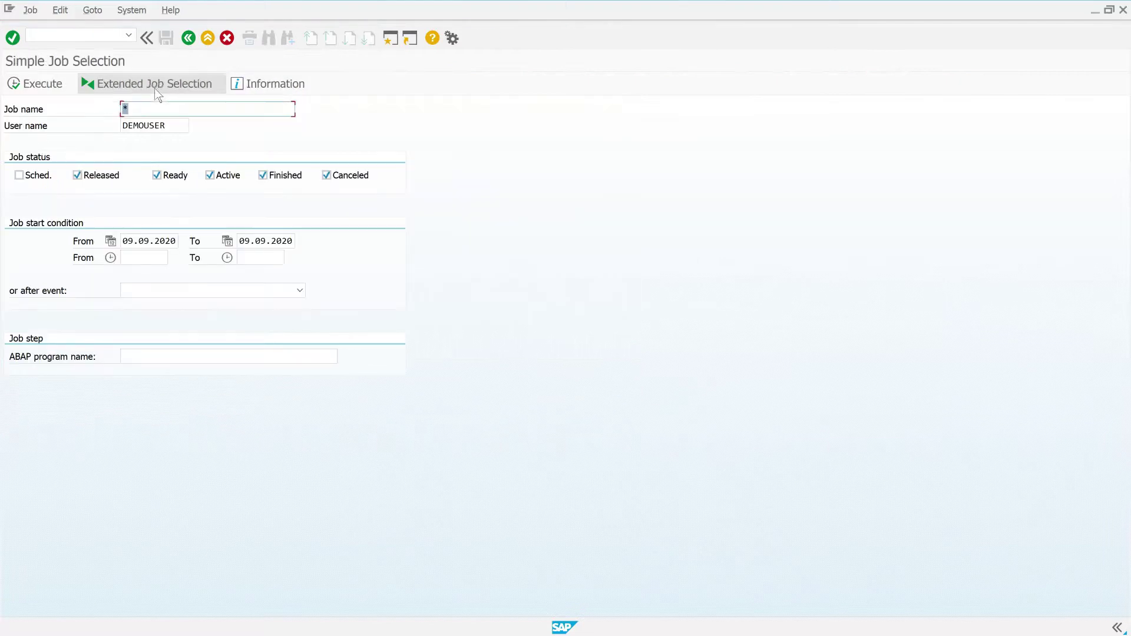
pyautogui.click(53, 89)
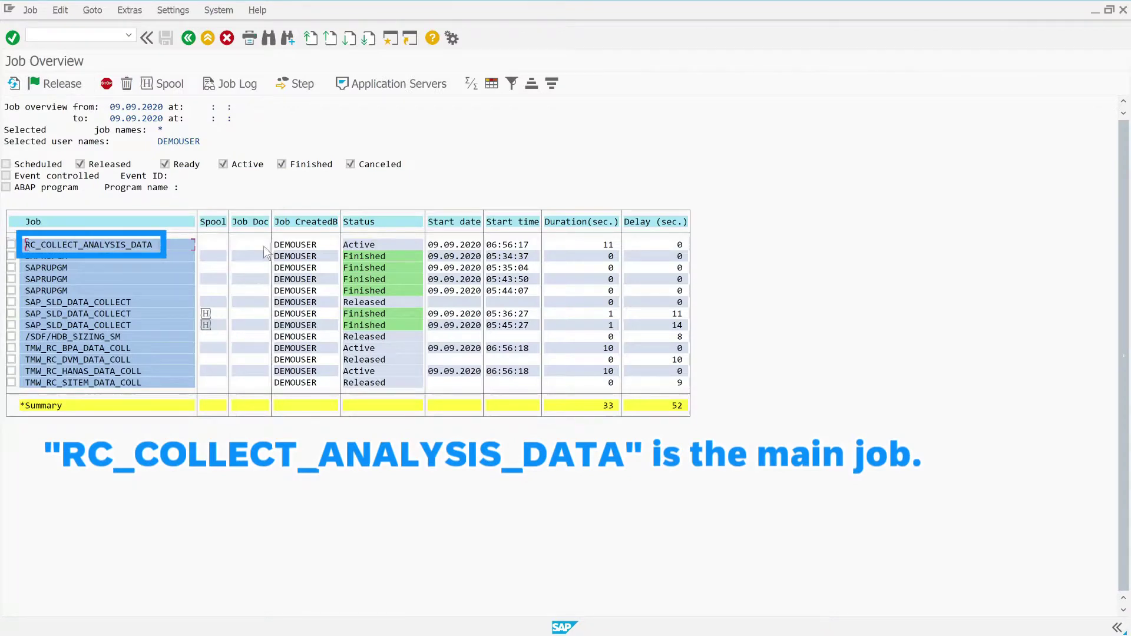
pyautogui.click(235, 95)
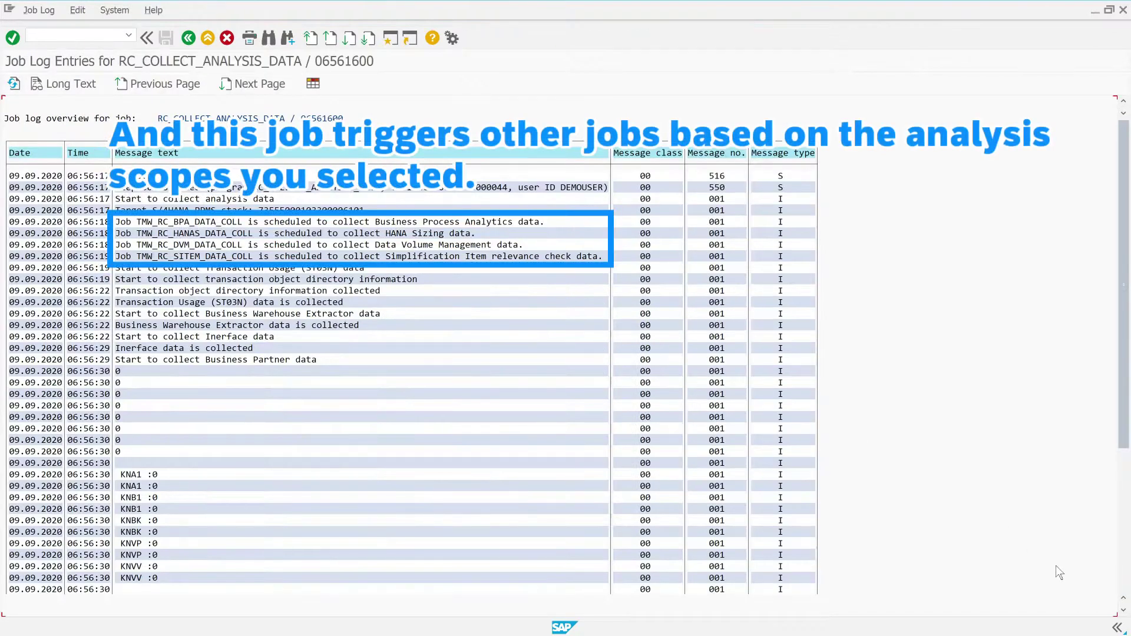
pyautogui.click(1123, 513)
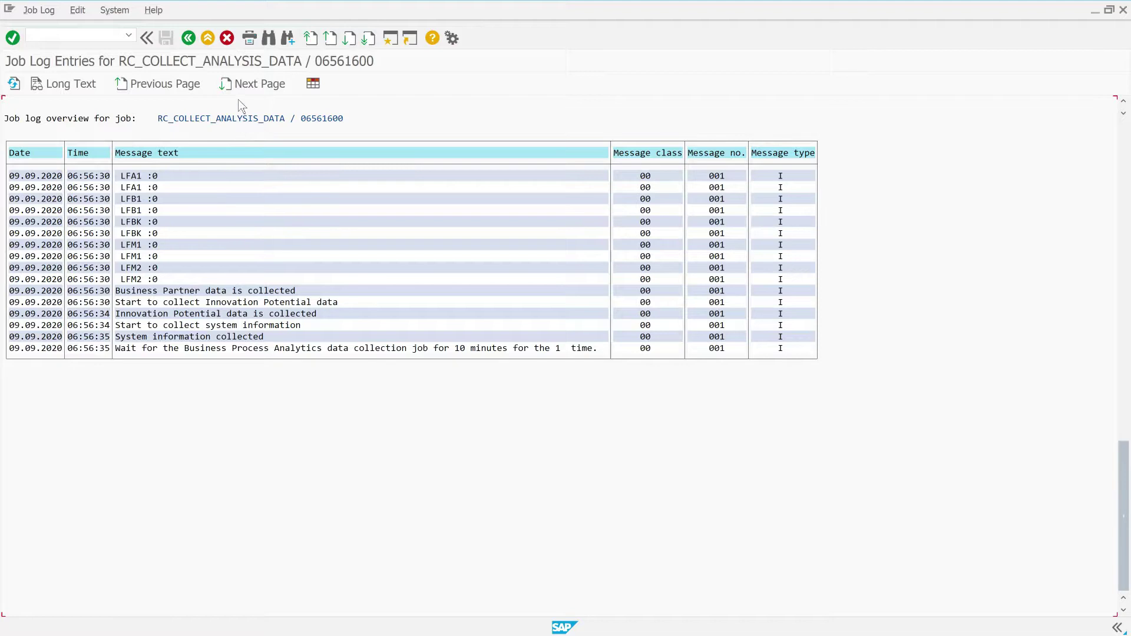
pyautogui.click(188, 37)
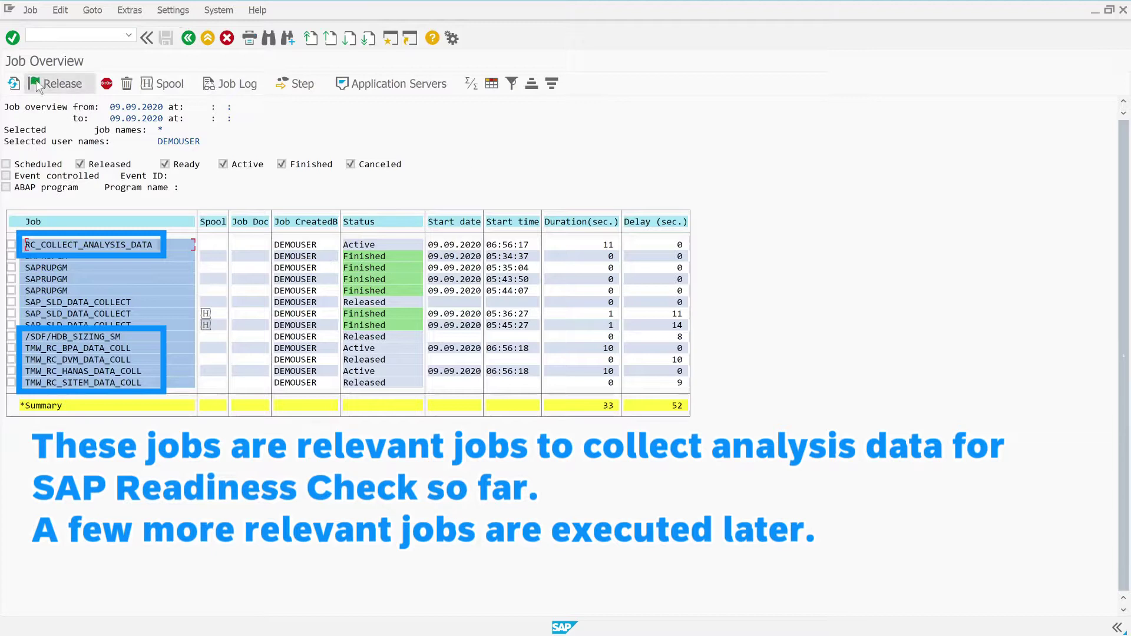
# Refresh the job overview to follow the collection jobs, and check the end of the RC_COLLECT_ANALYSIS_DATA log.
pyautogui.click(13, 84)
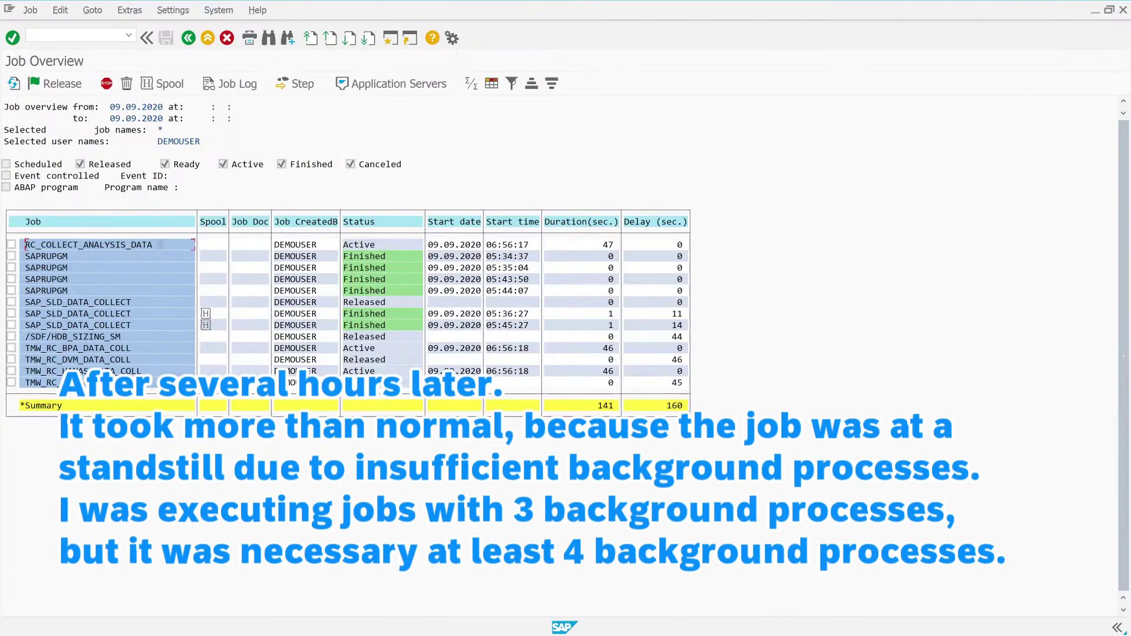
pyautogui.click(12, 87)
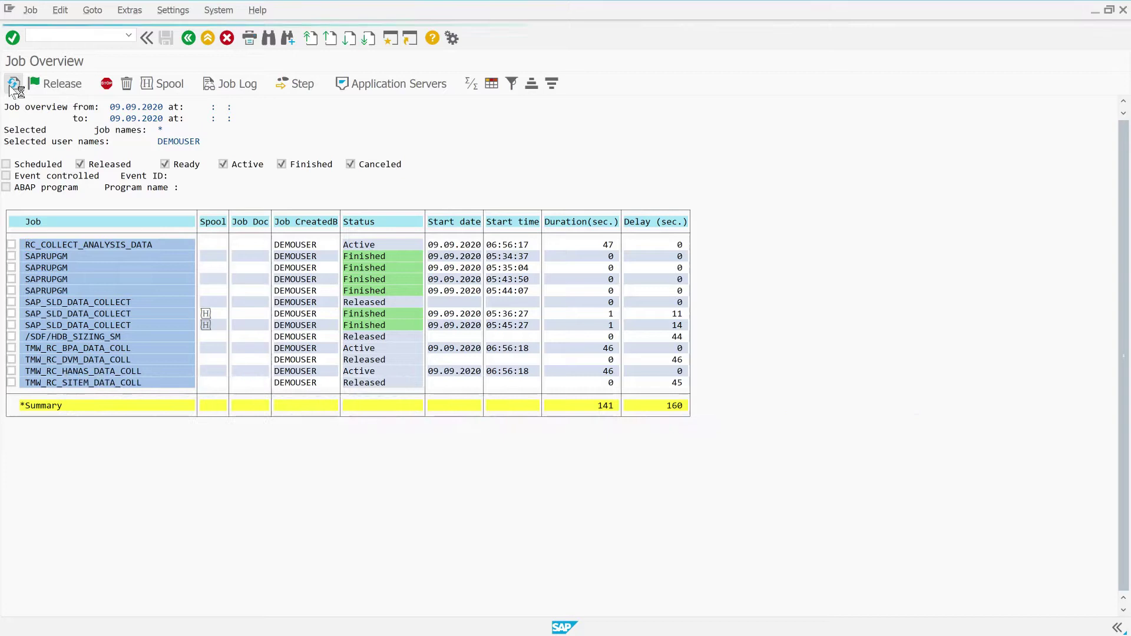
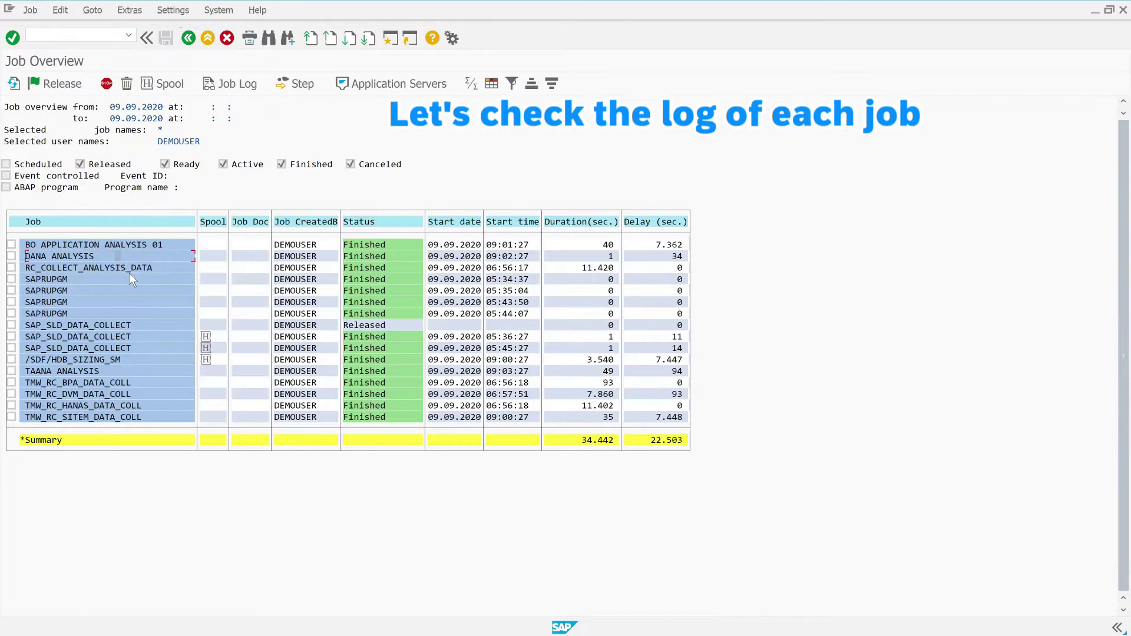
pyautogui.click(211, 86)
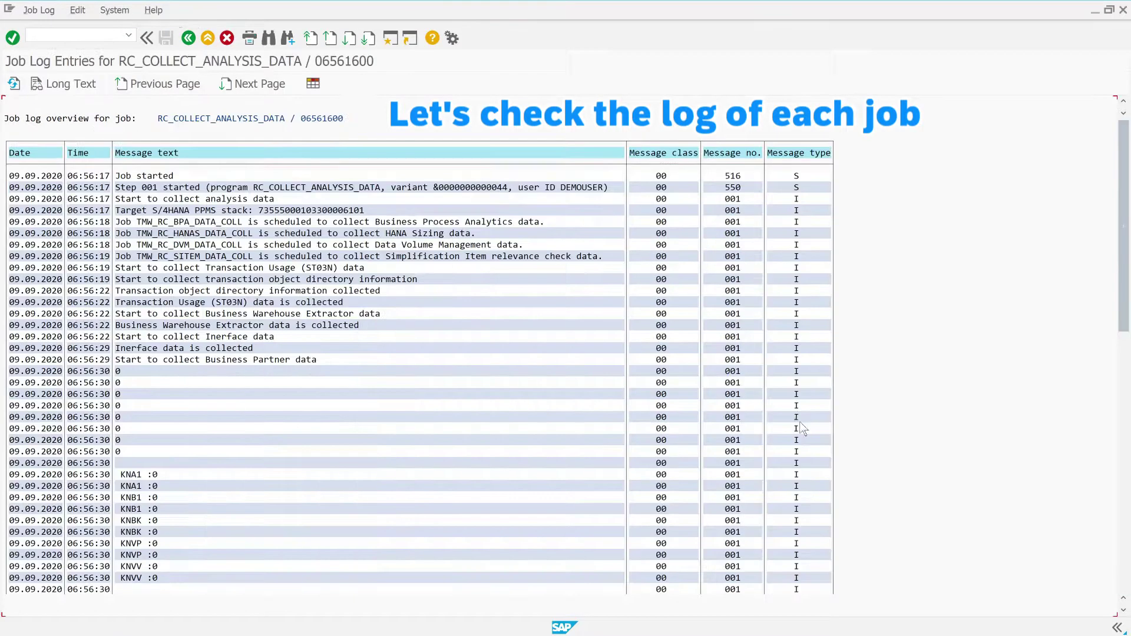
pyautogui.click(1123, 580)
pyautogui.click(1123, 582)
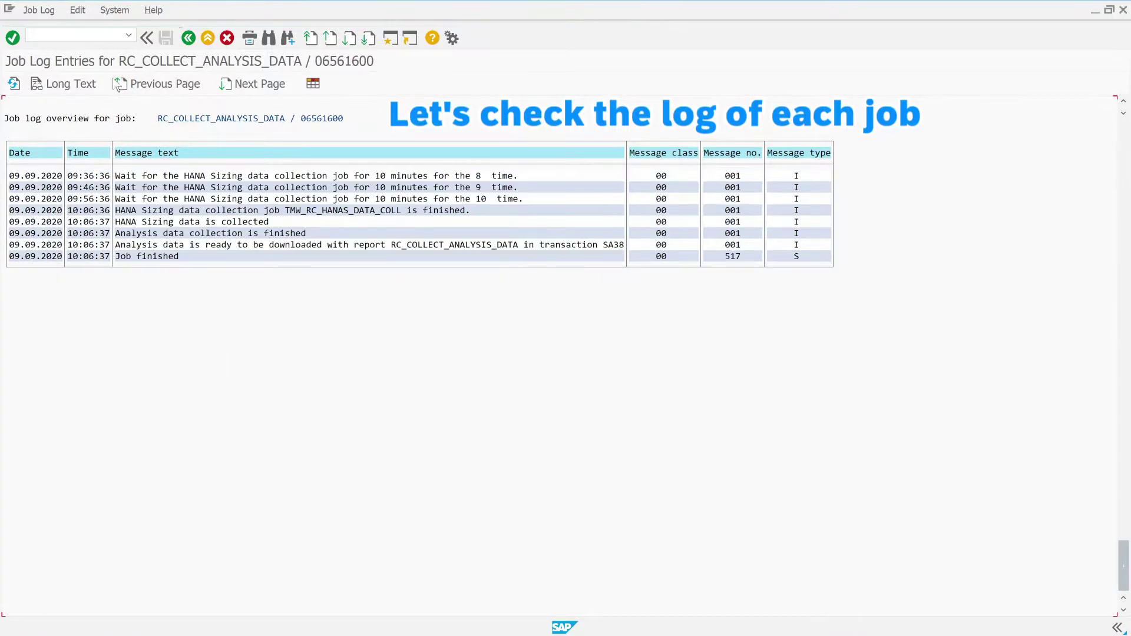
pyautogui.click(182, 40)
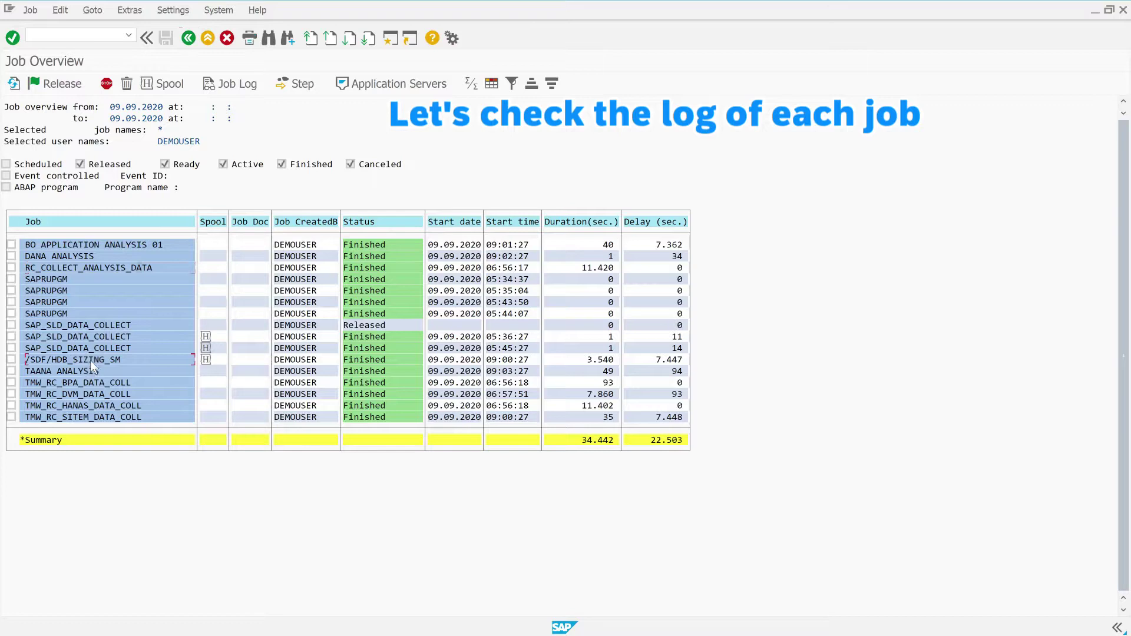
# Read the job log of /SDF/HDB_SIZING_SM through to its last entries and return to the job overview.
pyautogui.click(247, 83)
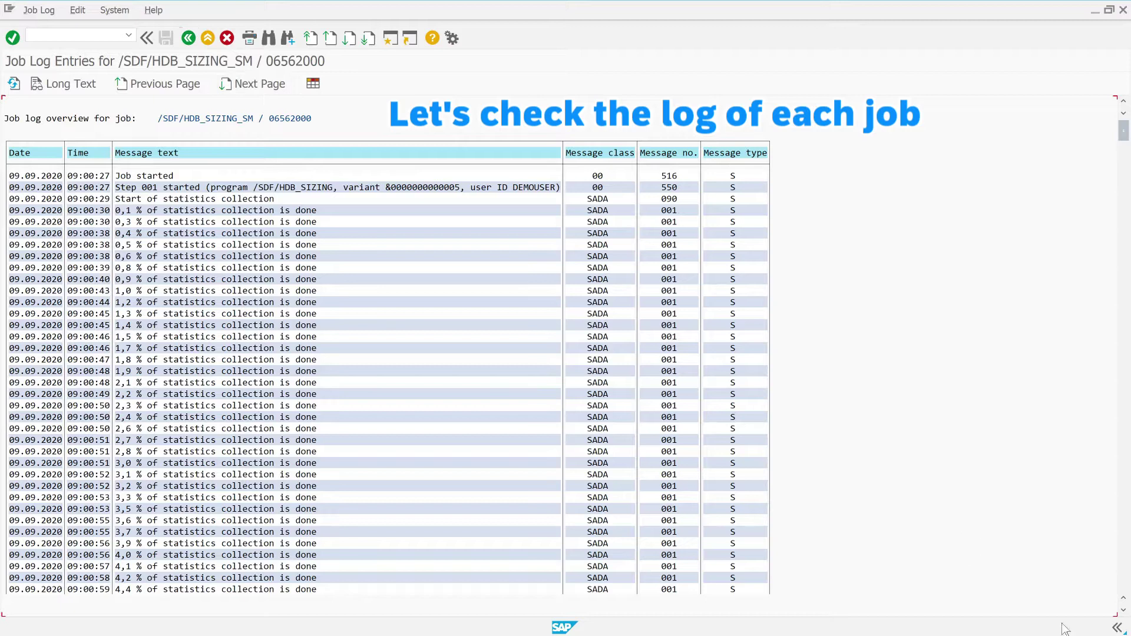
pyautogui.click(1128, 585)
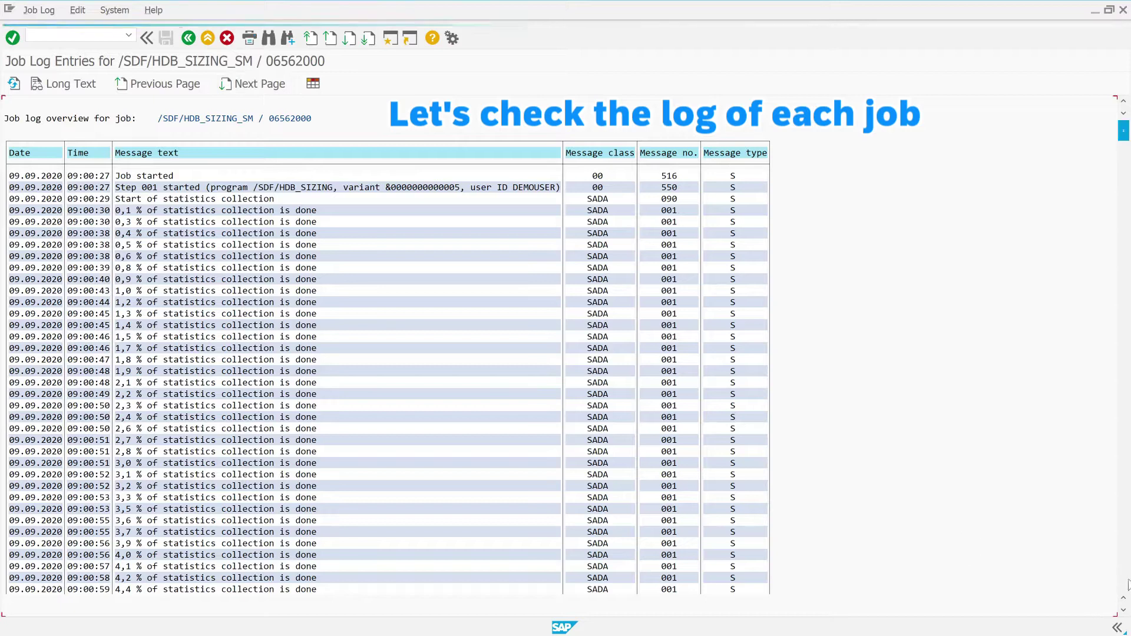
pyautogui.click(1128, 585)
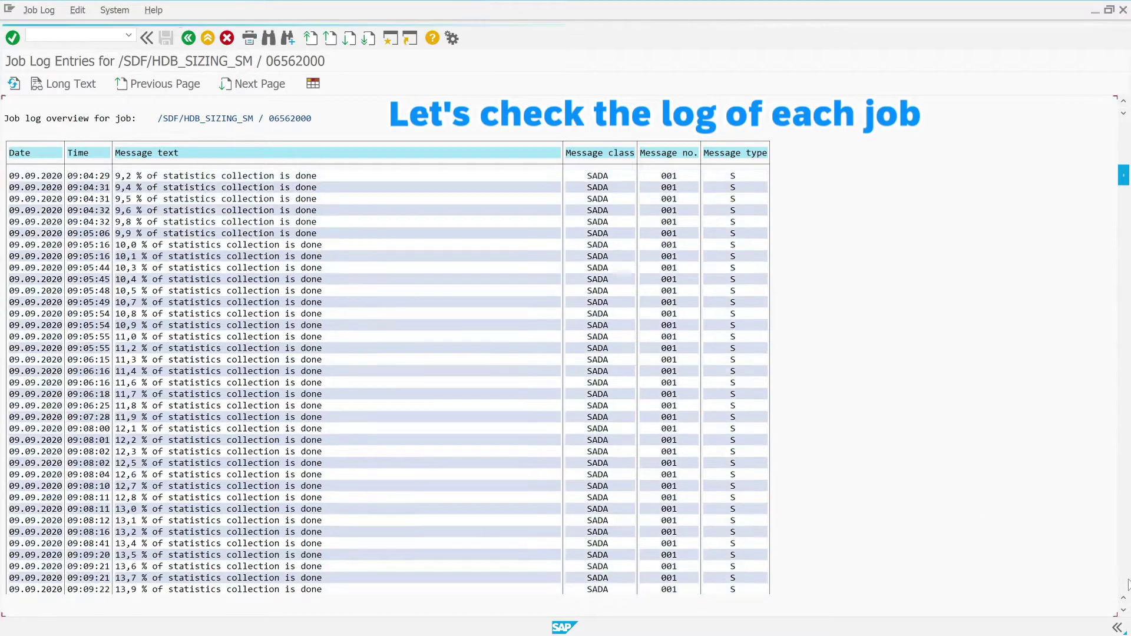
pyautogui.click(1128, 585)
pyautogui.click(1128, 585)
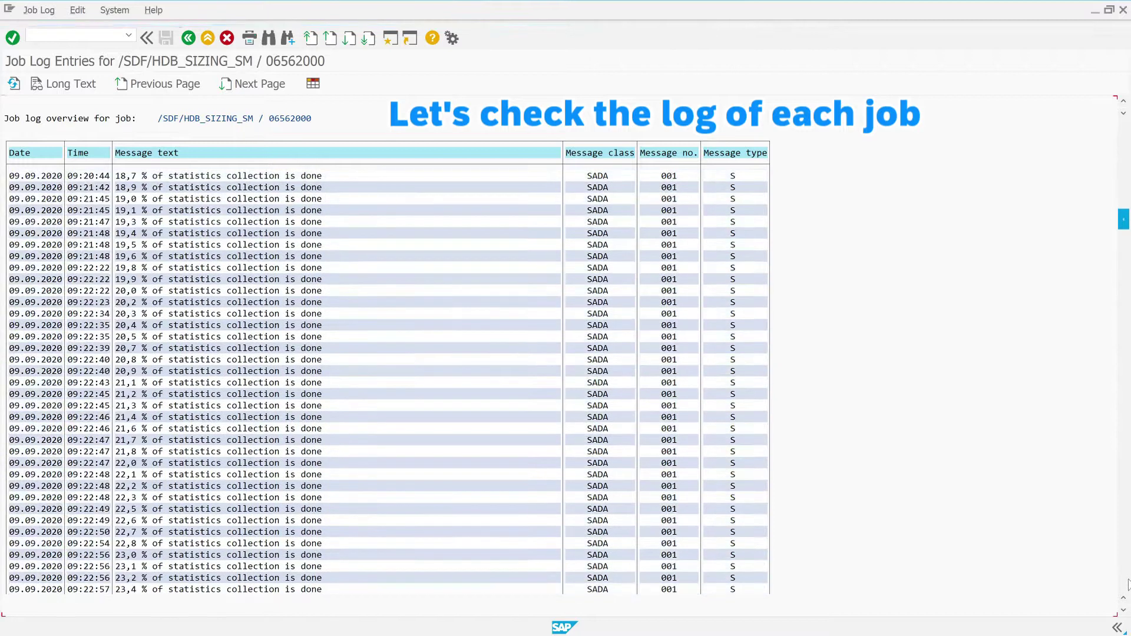
pyautogui.click(1128, 584)
pyautogui.click(1128, 584)
pyautogui.click(1128, 585)
pyautogui.click(1128, 584)
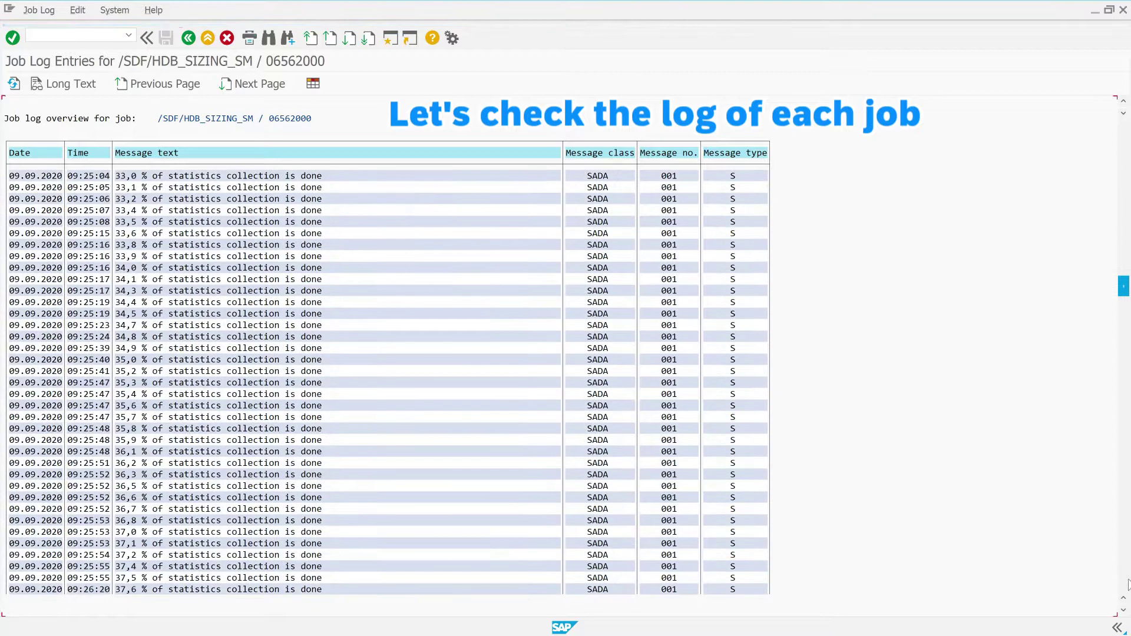
pyautogui.click(1128, 584)
pyautogui.click(1128, 585)
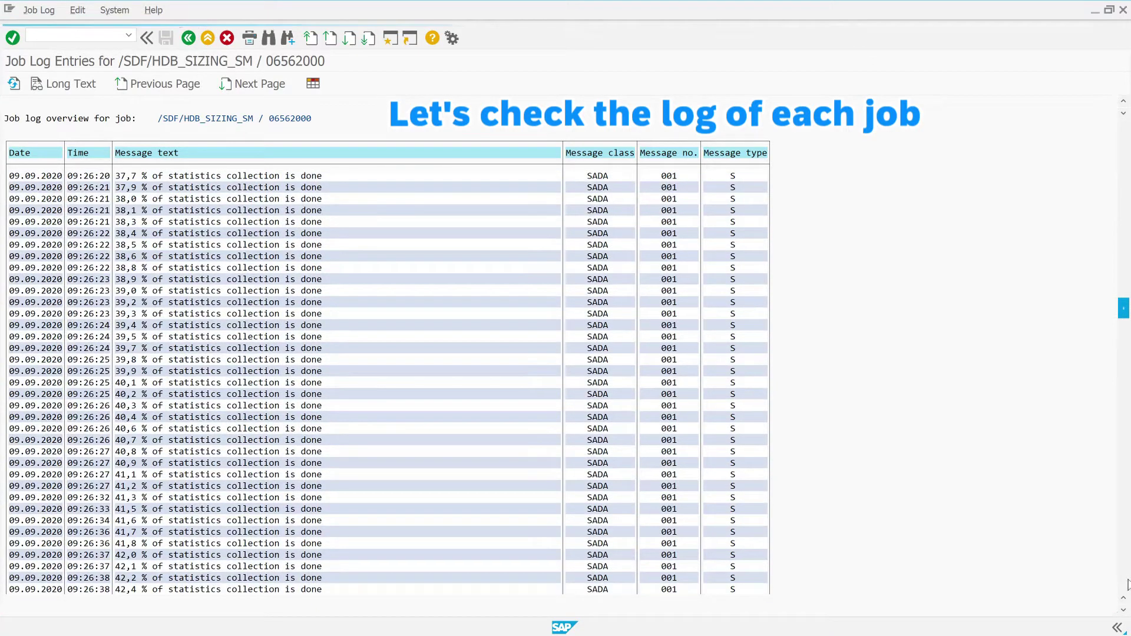
pyautogui.click(1128, 584)
pyautogui.click(1128, 584)
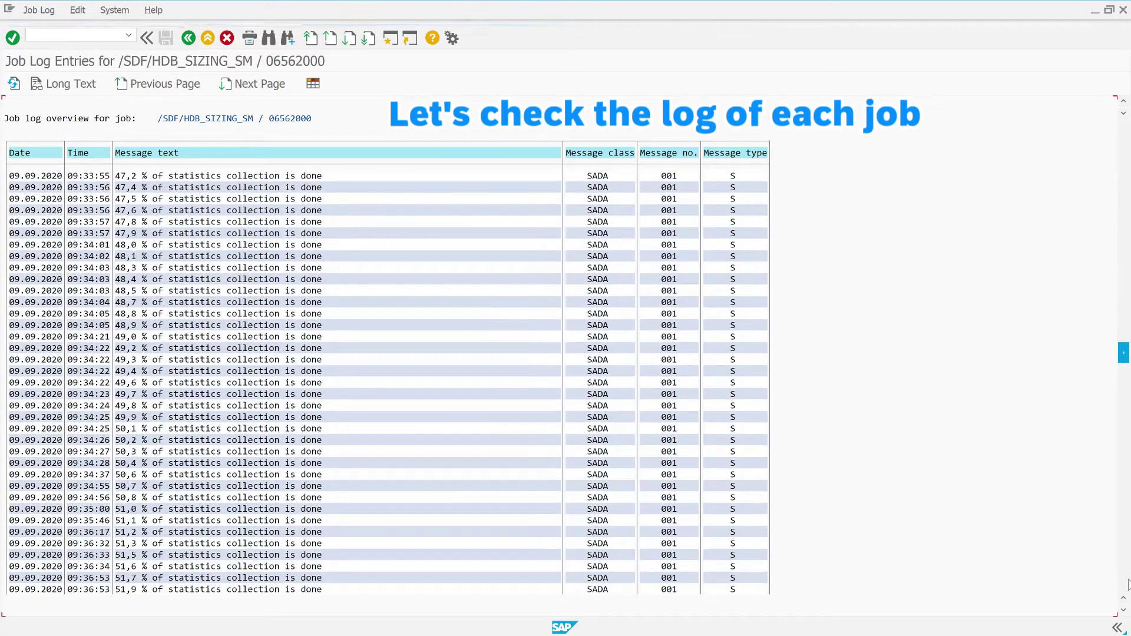
pyautogui.click(1128, 585)
pyautogui.click(1128, 585)
pyautogui.click(1128, 584)
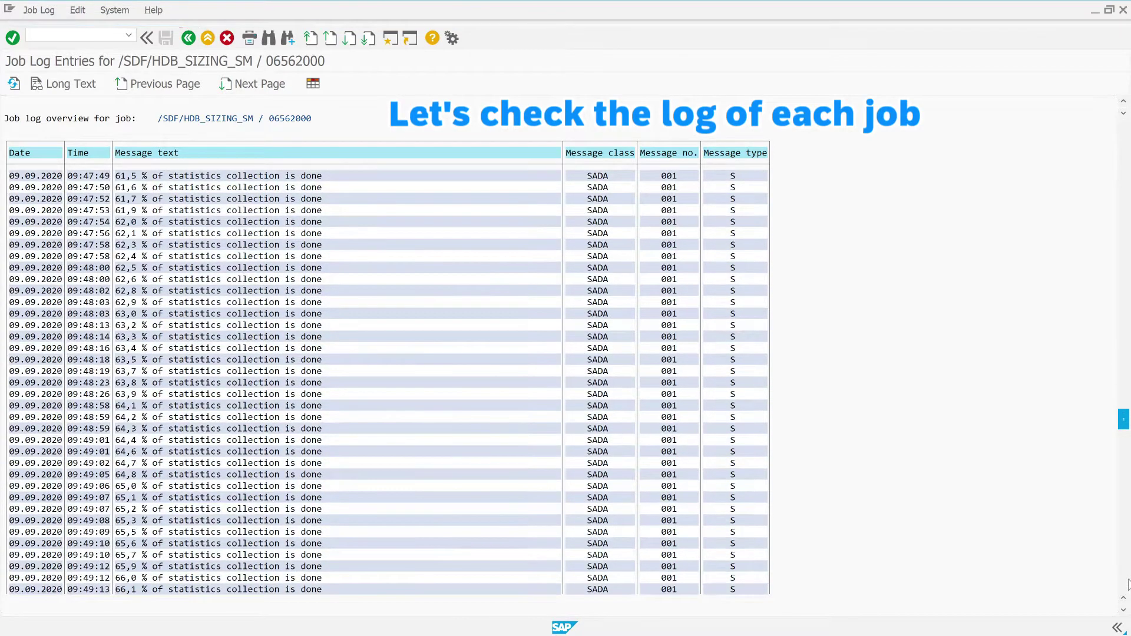
pyautogui.click(1128, 585)
pyautogui.click(1128, 584)
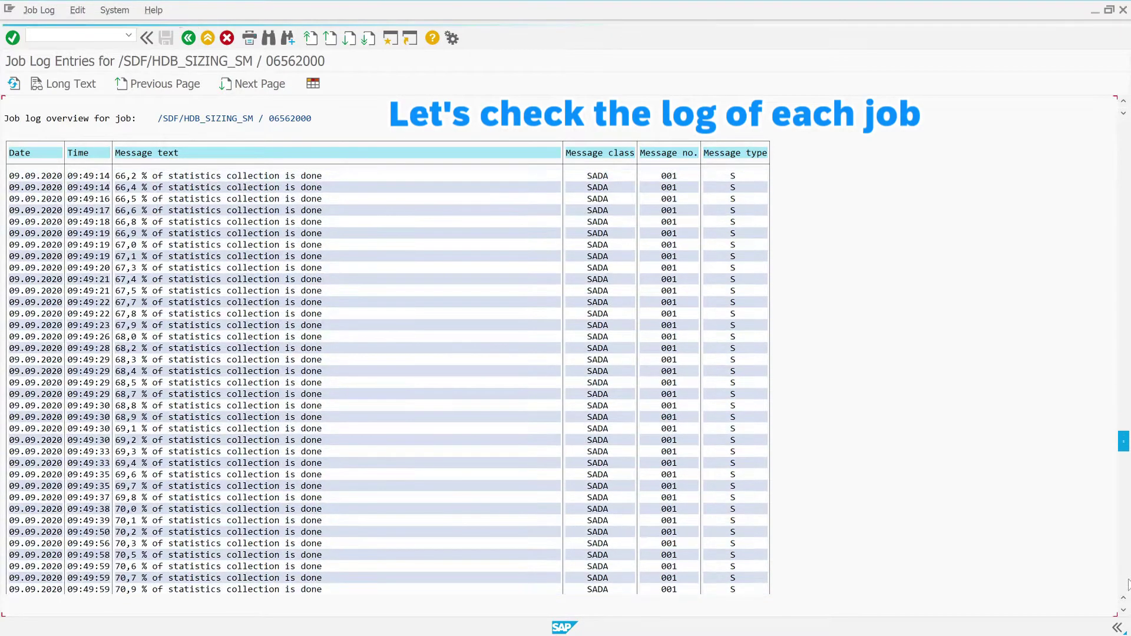
pyautogui.click(1128, 584)
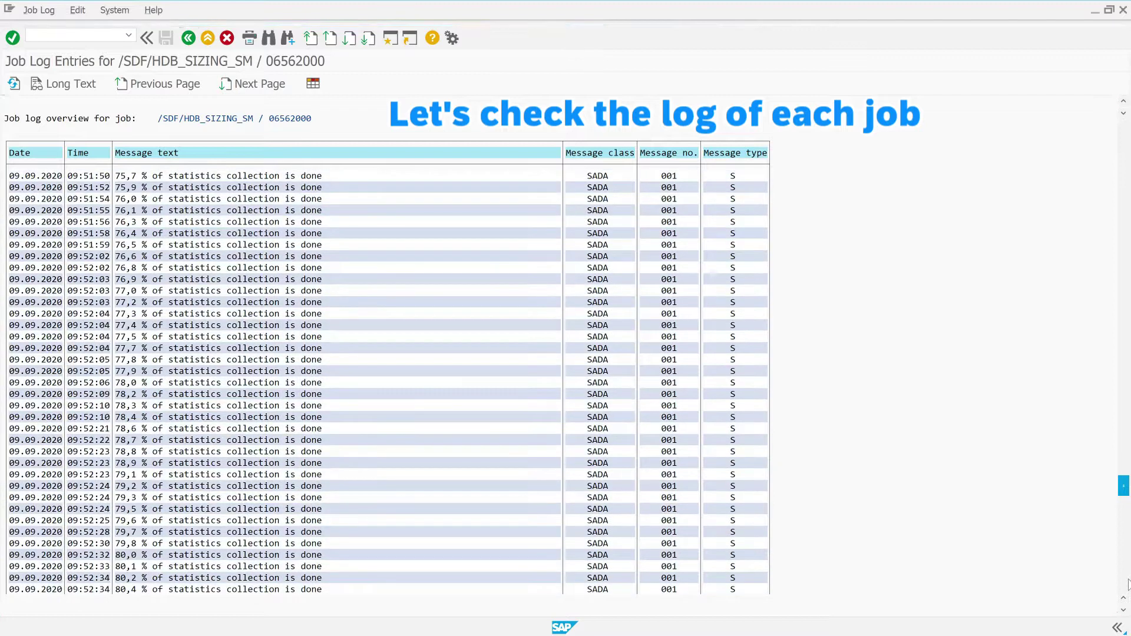
pyautogui.click(1128, 584)
pyautogui.click(1128, 585)
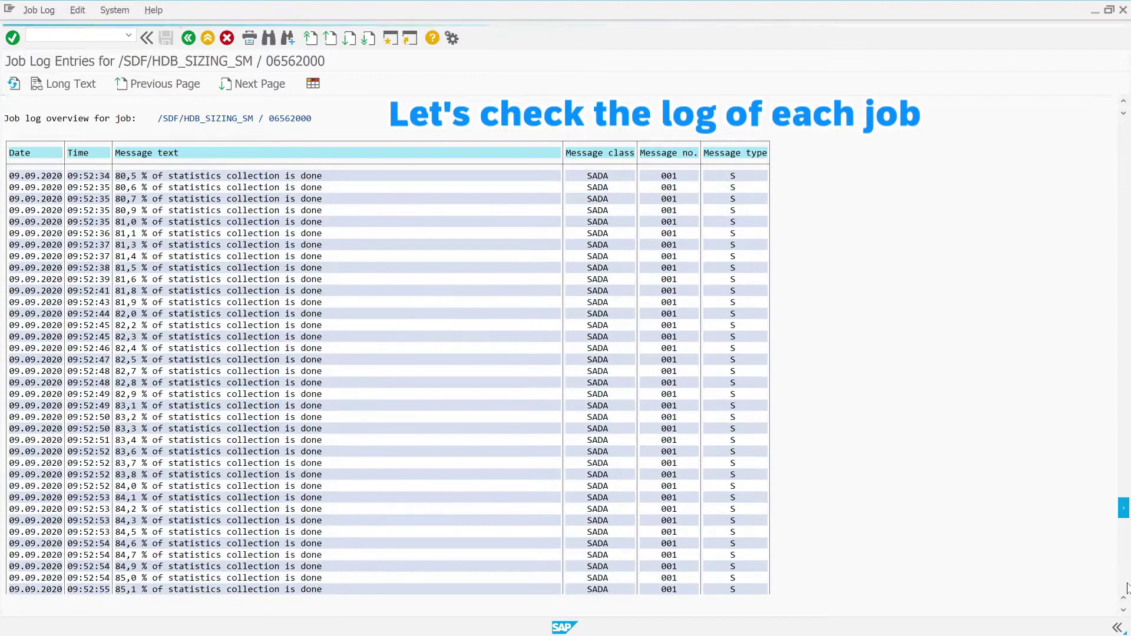
pyautogui.click(1127, 585)
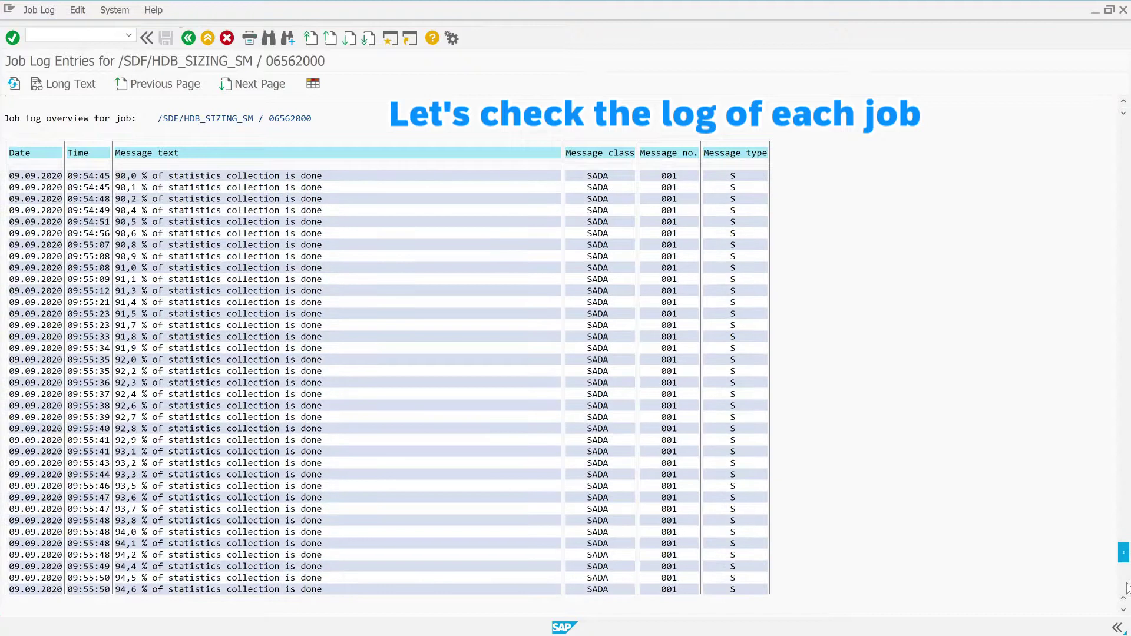
pyautogui.click(1127, 587)
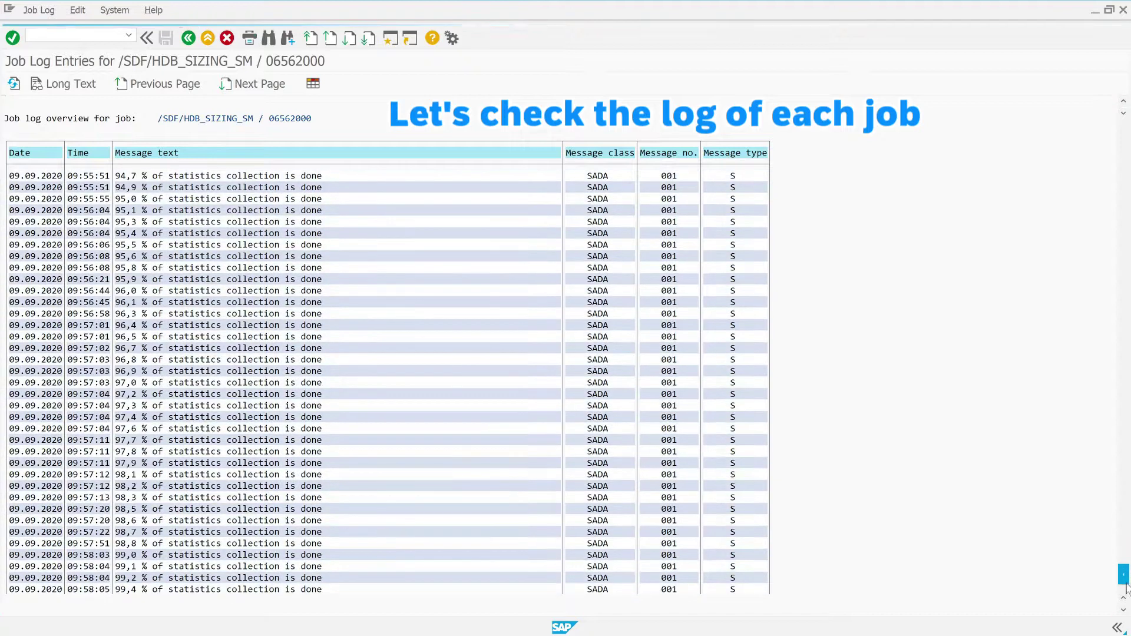
pyautogui.click(1127, 598)
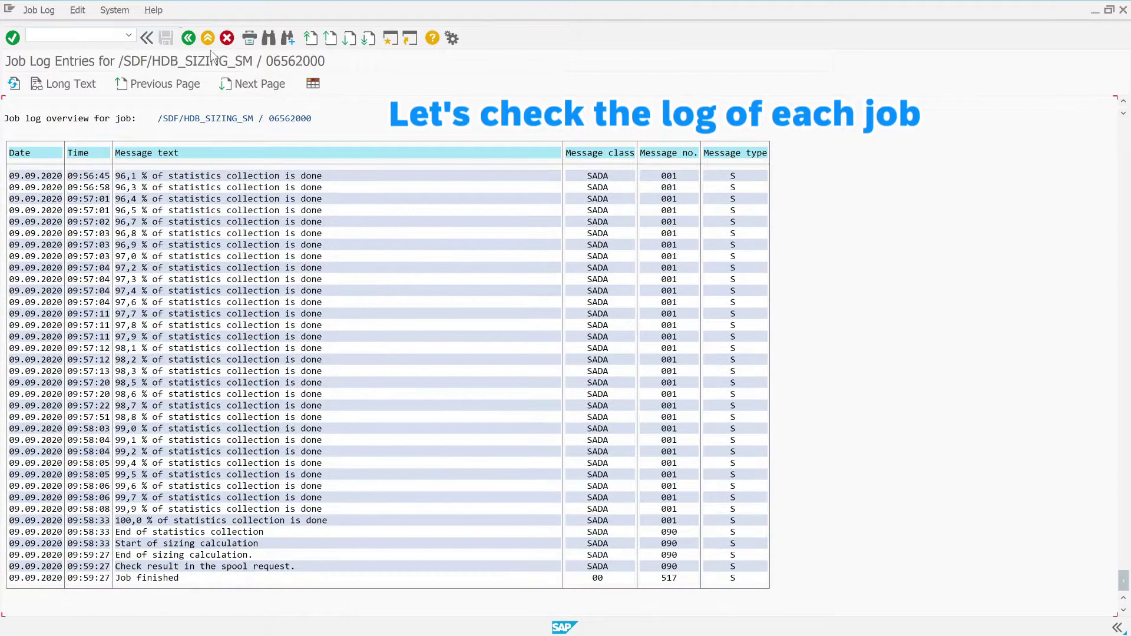
pyautogui.click(192, 44)
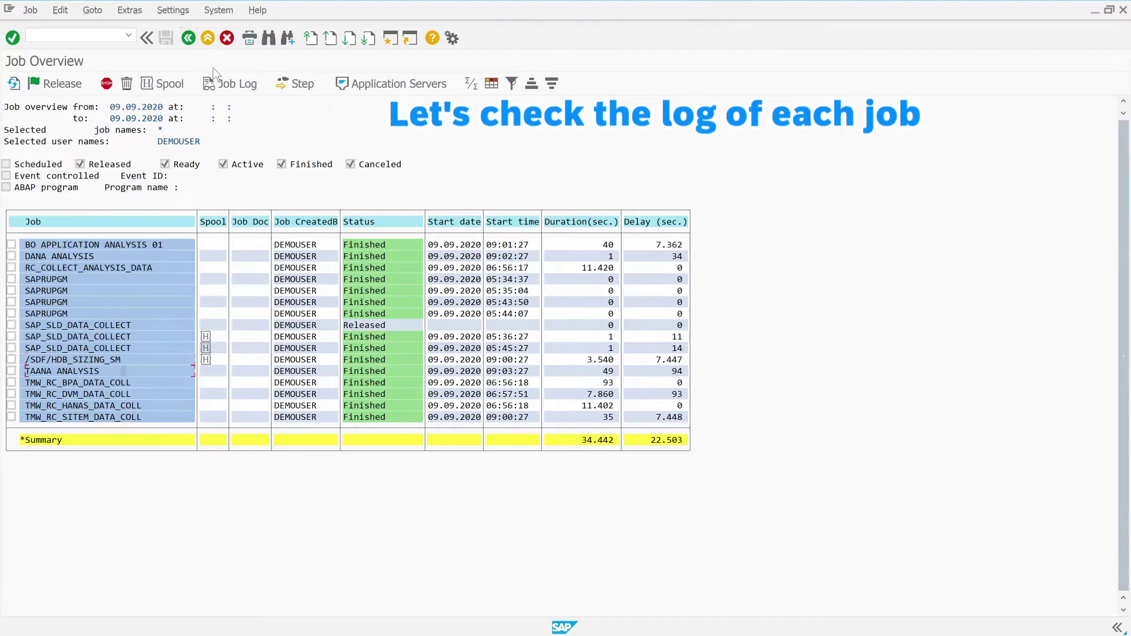
# Review the TAANA ANALYSIS job log down to its final entries and go back to the job overview.
pyautogui.click(227, 88)
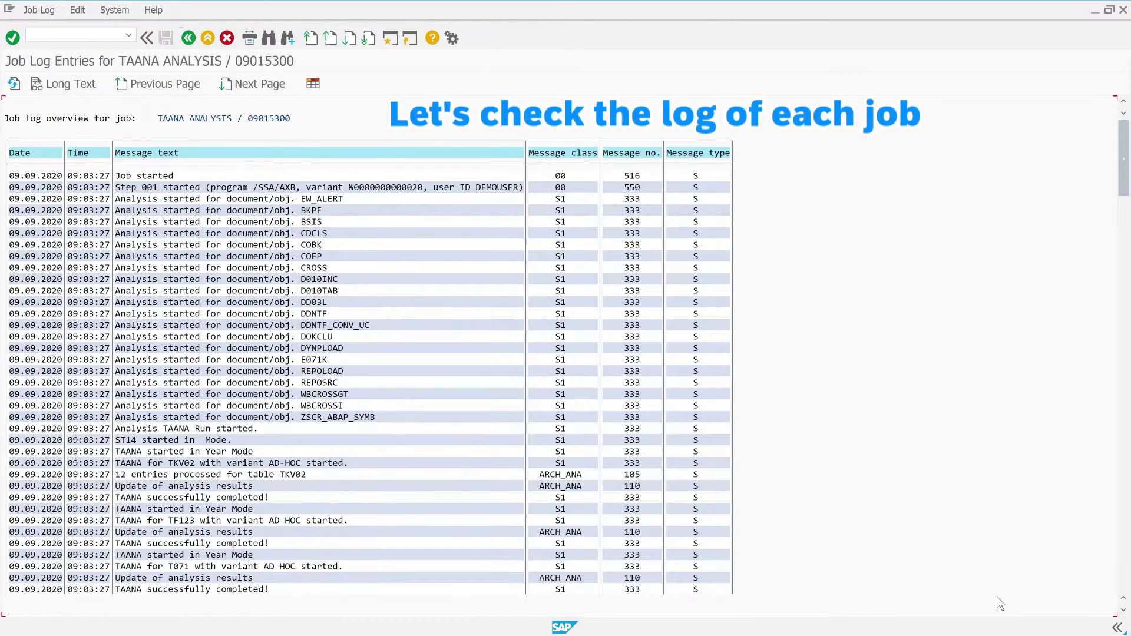
pyautogui.click(1123, 537)
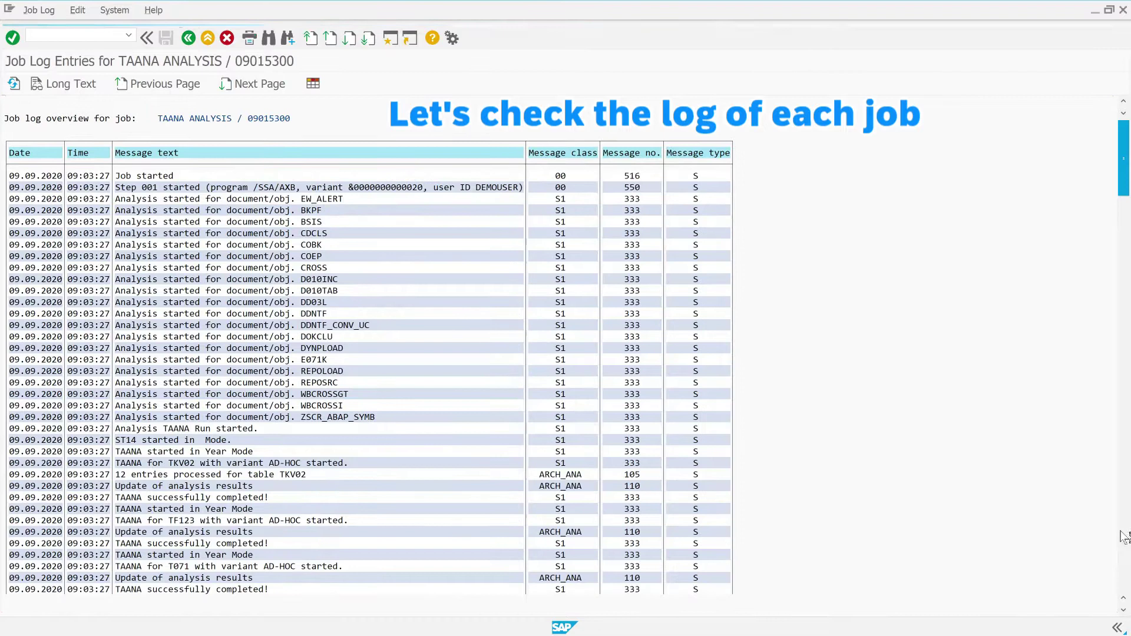
pyautogui.click(1123, 538)
pyautogui.click(1123, 538)
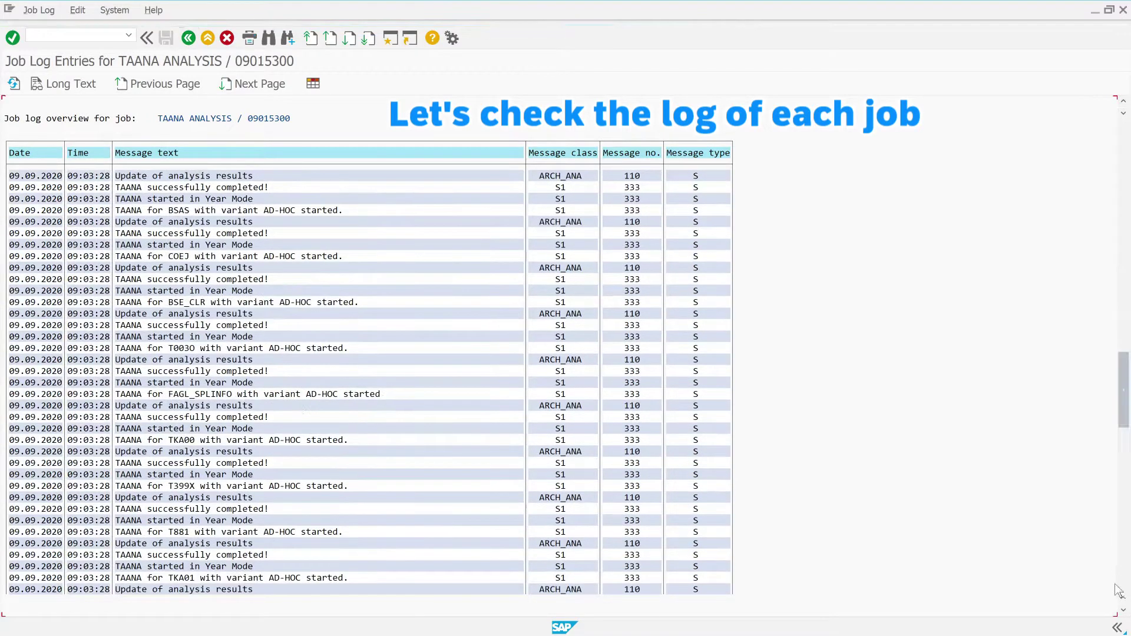
pyautogui.click(1128, 581)
pyautogui.click(1128, 581)
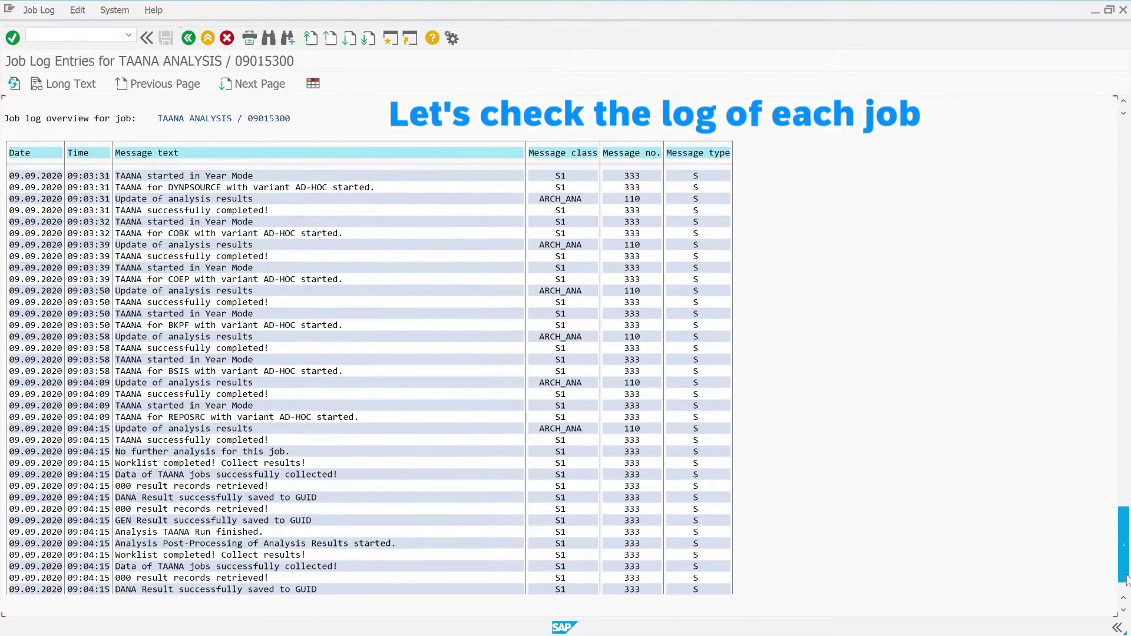
pyautogui.scroll(-2, 855, 472)
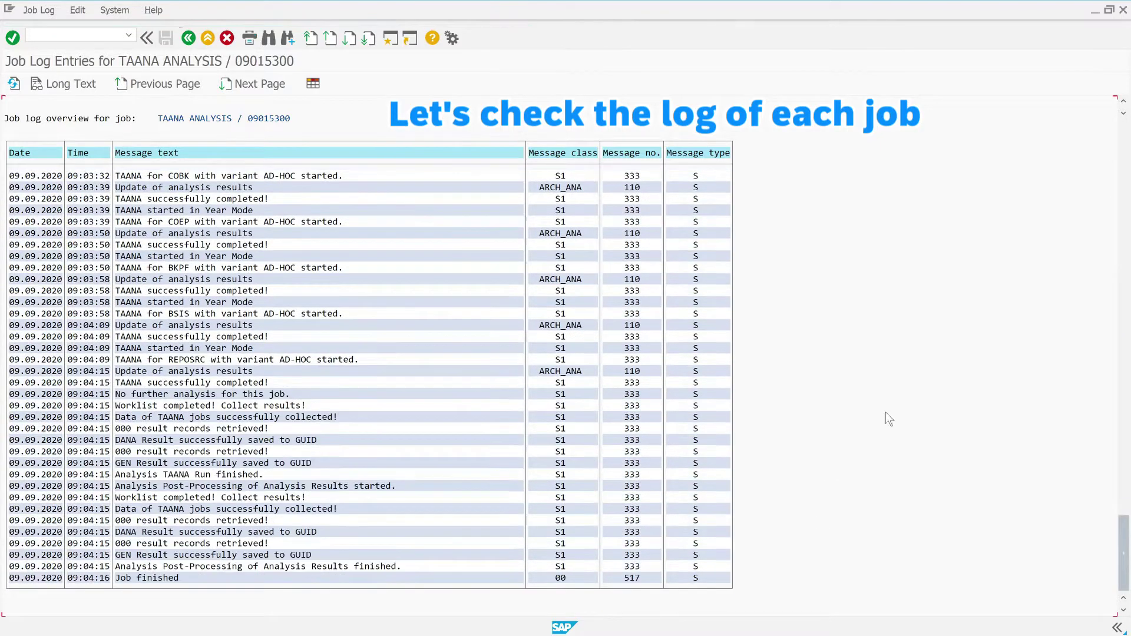
pyautogui.click(193, 46)
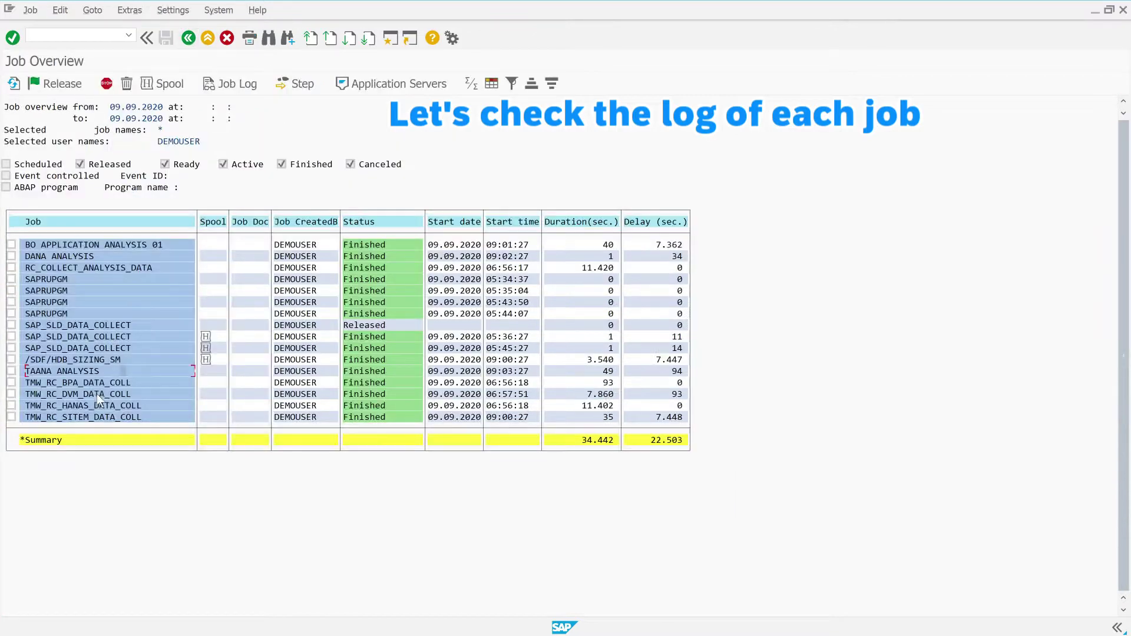
# Check the job log of TMW_RC_BPA_DATA_COLL for the Business Process Analytics collection and return to the job overview.
pyautogui.click(239, 87)
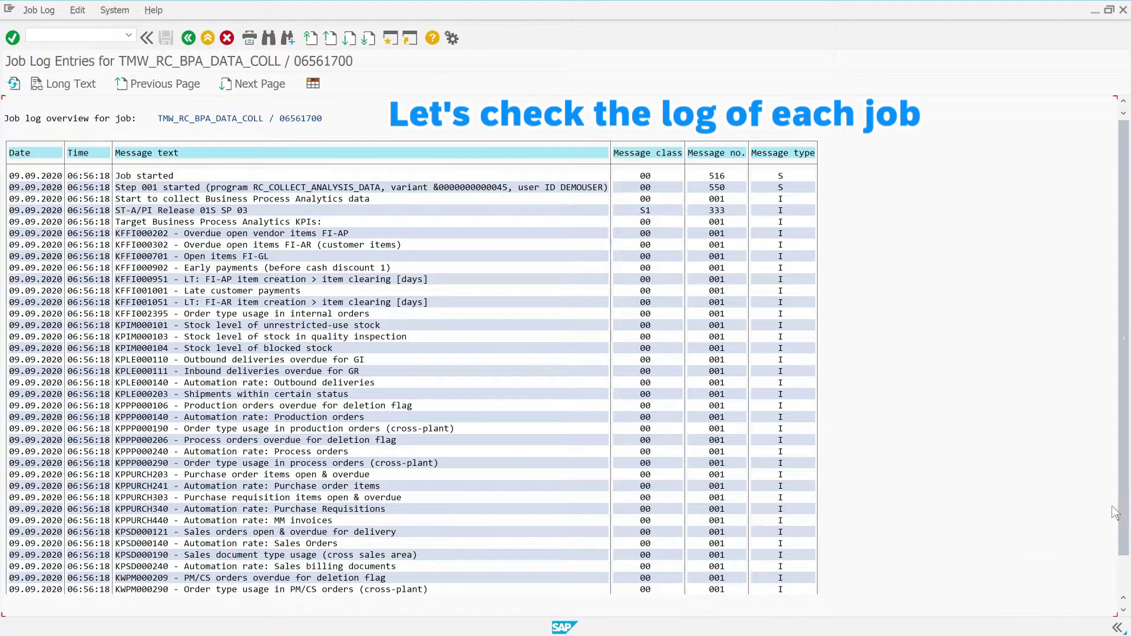
pyautogui.moveTo(1115, 513); pyautogui.dragTo(1116, 548)
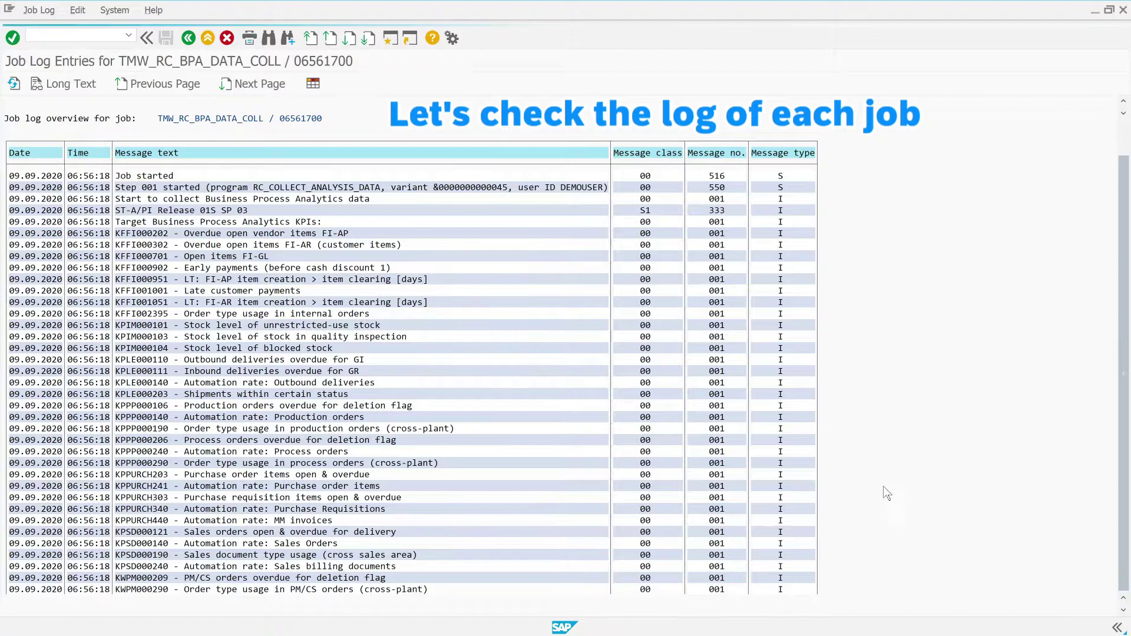
pyautogui.click(188, 39)
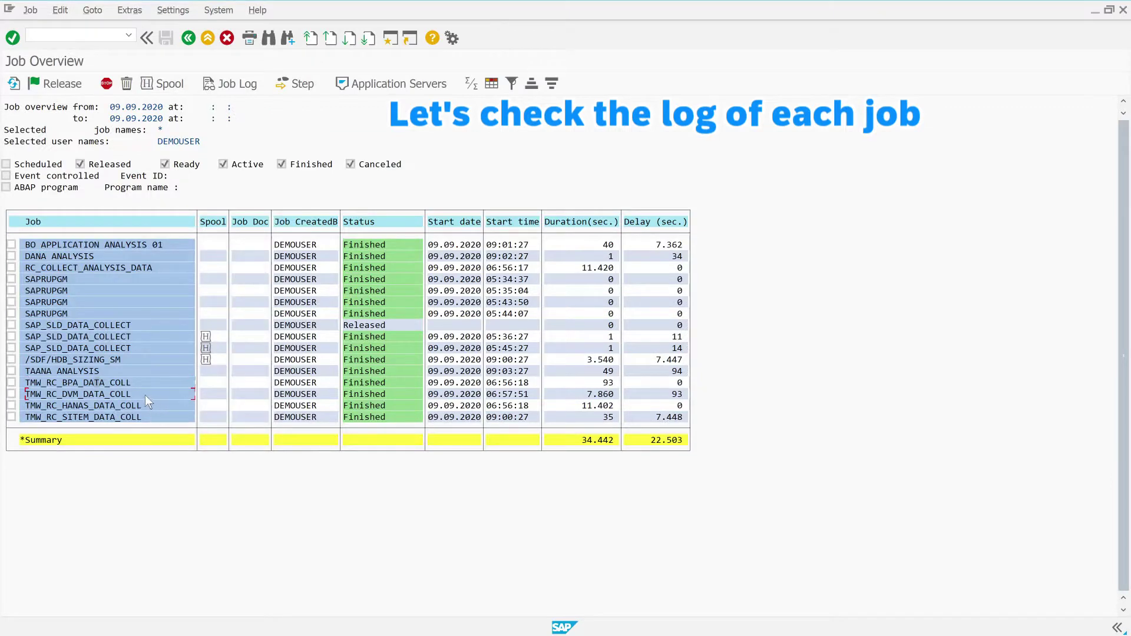
# Check the job logs of TMW_RC_DVM_DATA_COLL and TMW_RC_HANAS_DATA_COLL to their ends, returning to the job overview after each.
pyautogui.click(236, 92)
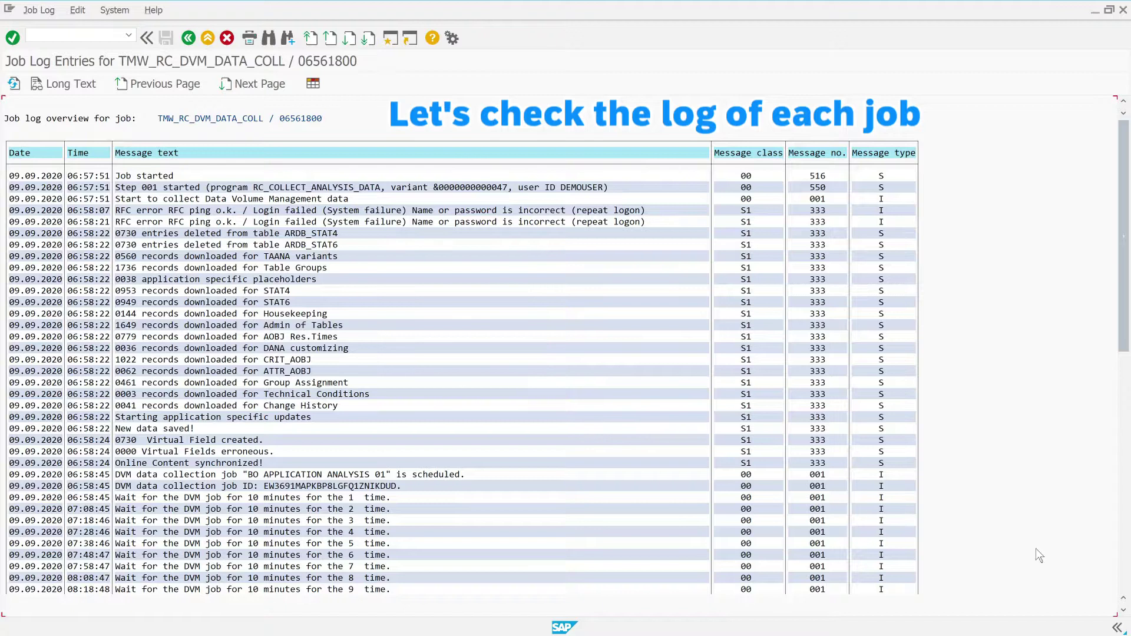
pyautogui.click(1125, 576)
pyautogui.scroll(-1, 848, 459)
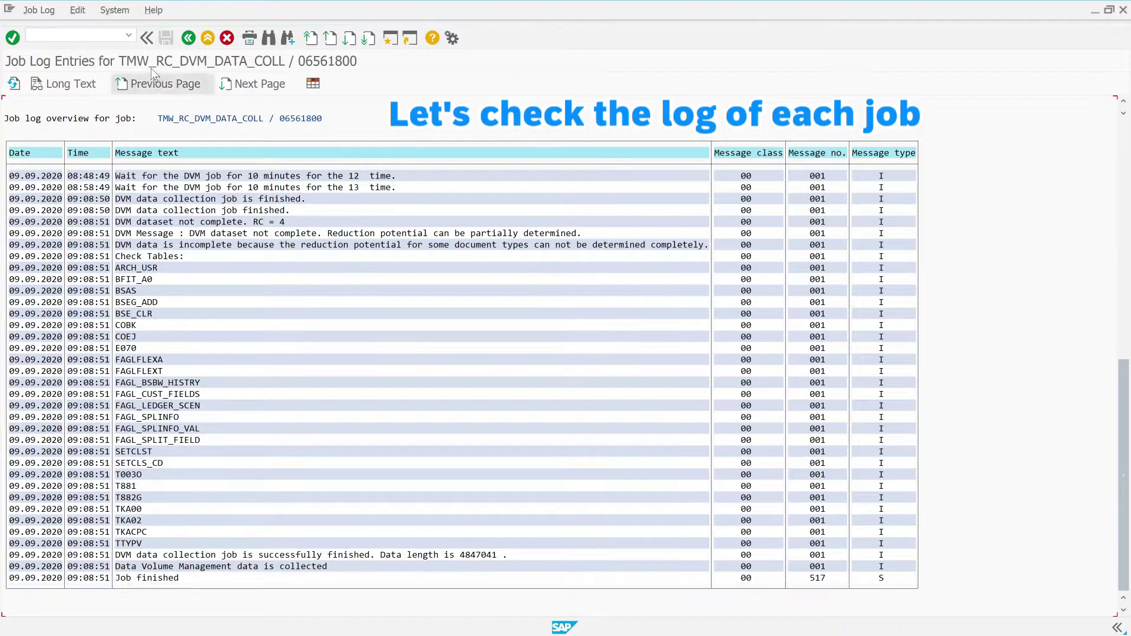
pyautogui.click(189, 39)
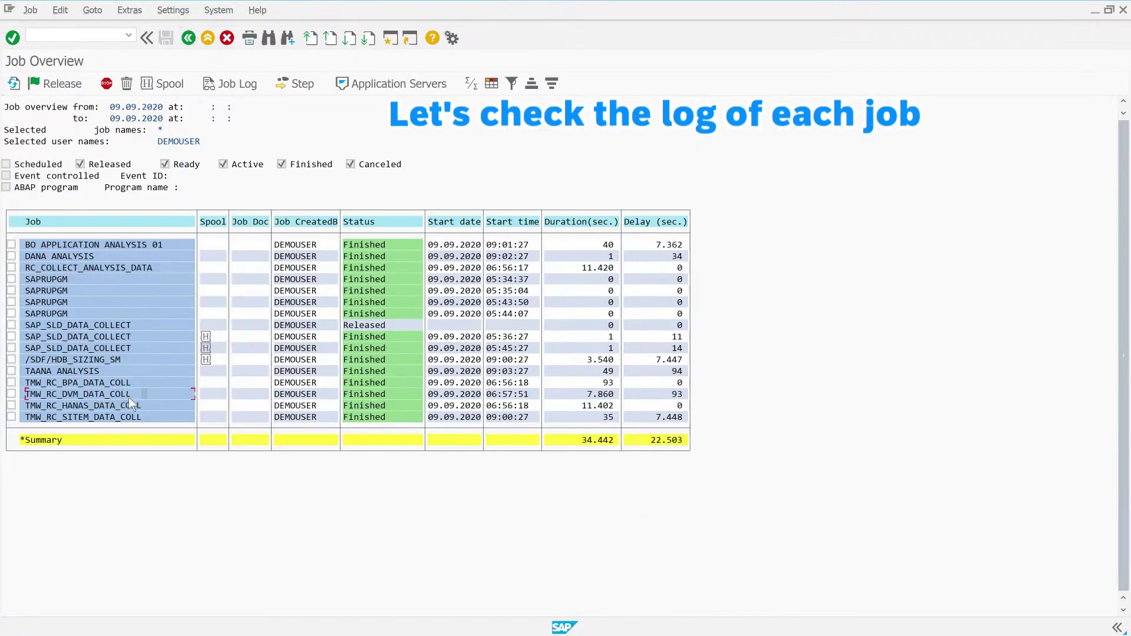
pyautogui.click(231, 84)
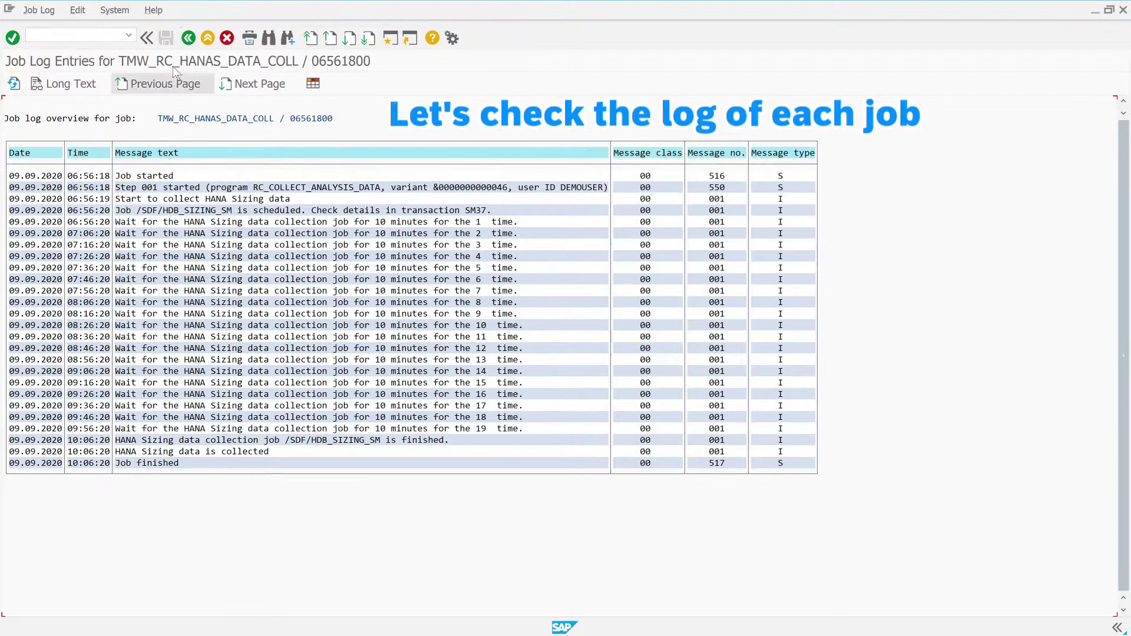
pyautogui.click(188, 39)
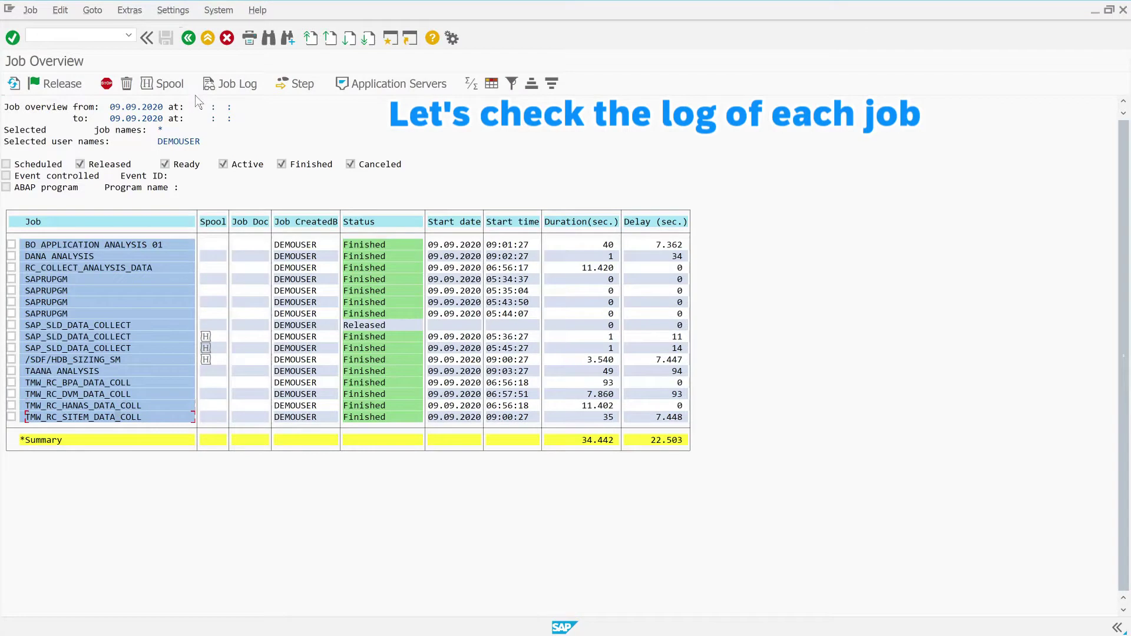
# Read the job log of TMW_RC_SITEM_DATA_COLL through its simplification item check entries and return to the job overview.
pyautogui.click(221, 86)
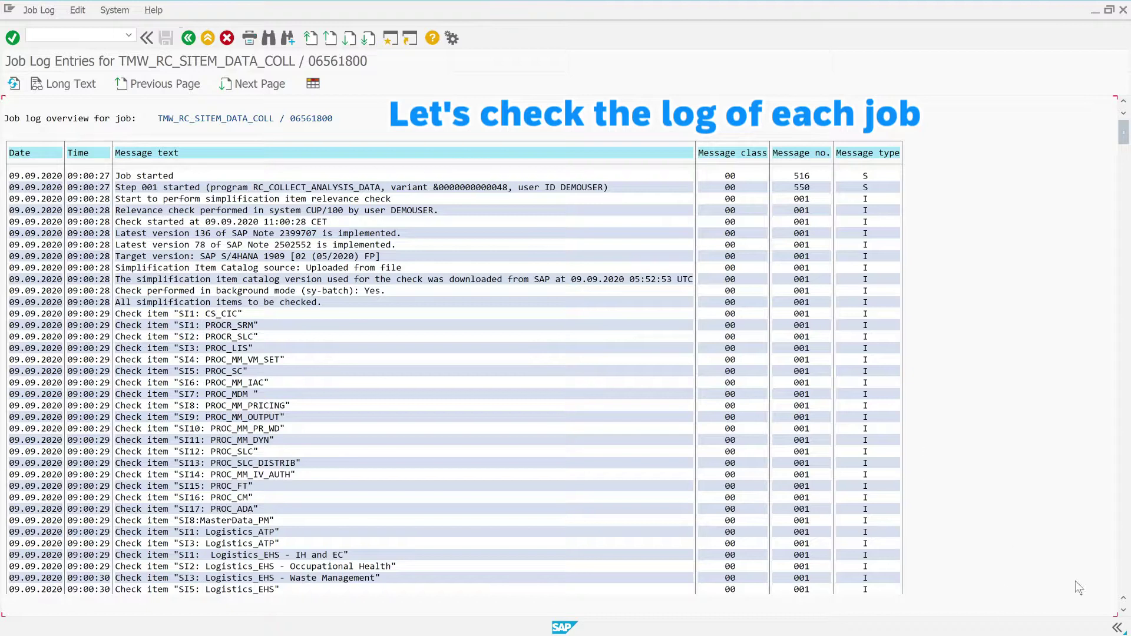
pyautogui.click(1123, 580)
pyautogui.click(1124, 590)
pyautogui.click(1125, 593)
pyautogui.click(1125, 594)
pyautogui.click(1125, 594)
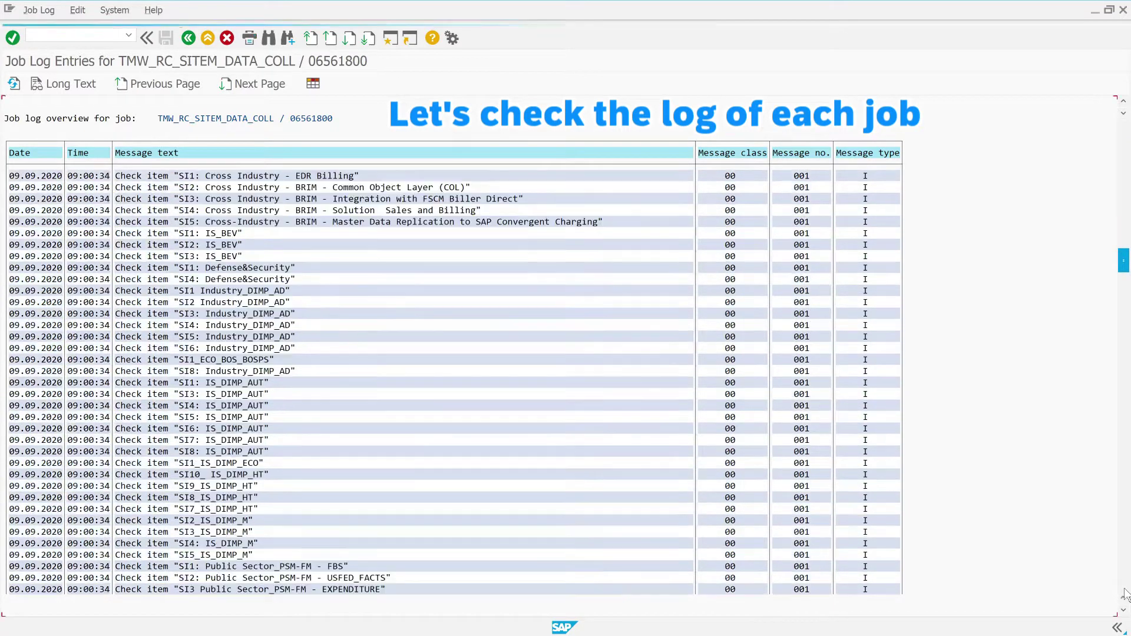
pyautogui.click(1125, 594)
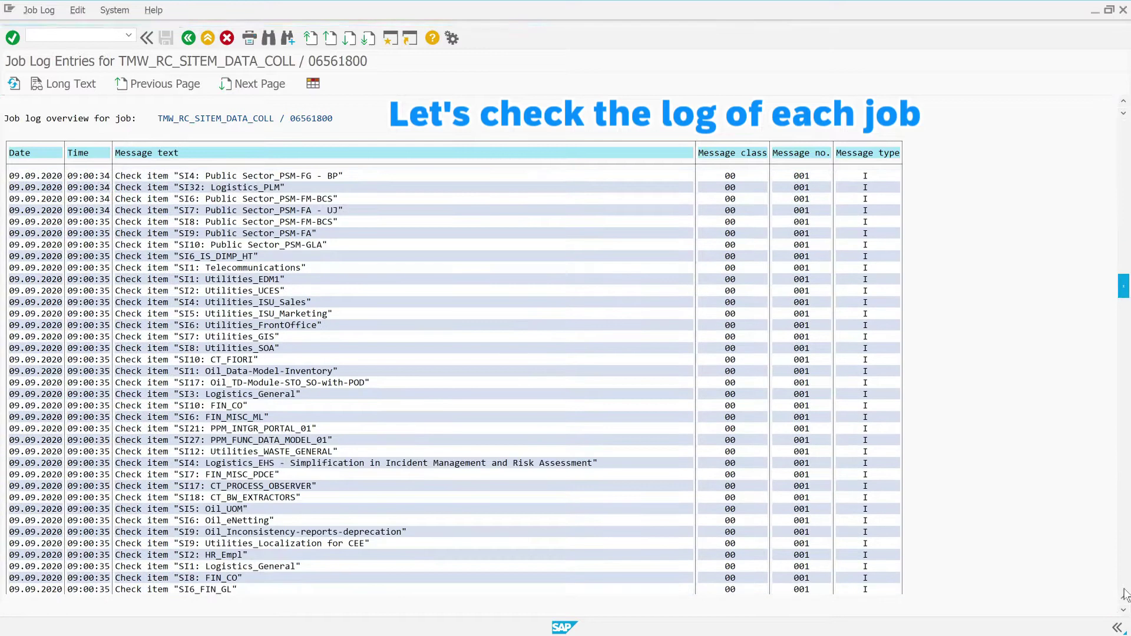
pyautogui.click(1125, 594)
pyautogui.click(1125, 594)
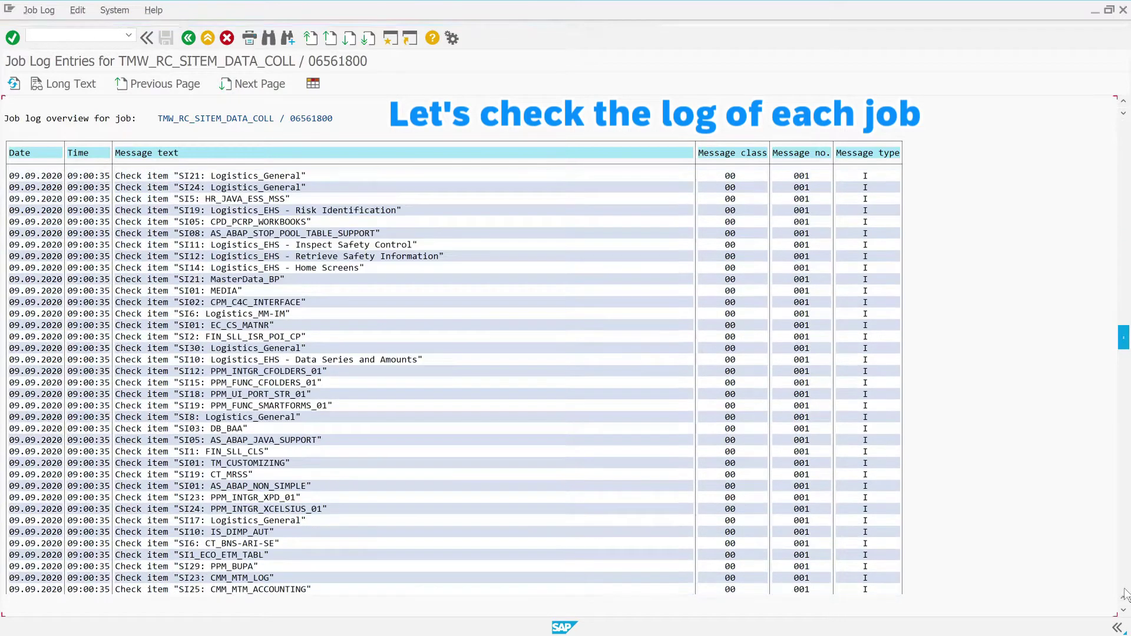
pyautogui.click(1125, 594)
pyautogui.click(1125, 594)
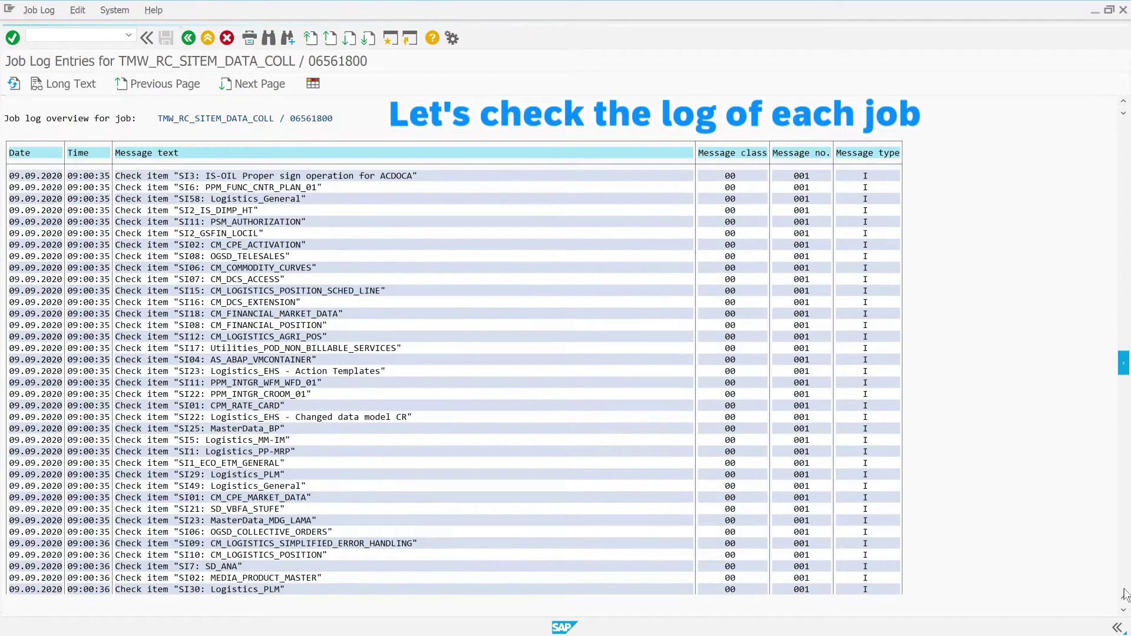
pyautogui.click(1125, 594)
pyautogui.click(1125, 594)
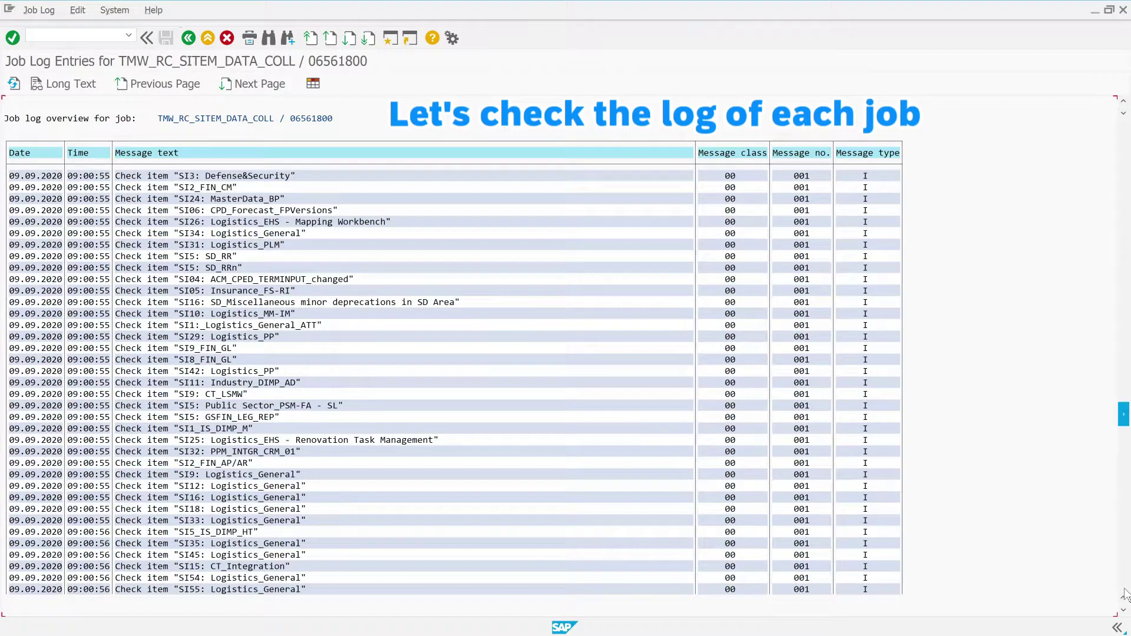
pyautogui.click(1125, 594)
pyautogui.click(1125, 594)
pyautogui.click(1125, 594)
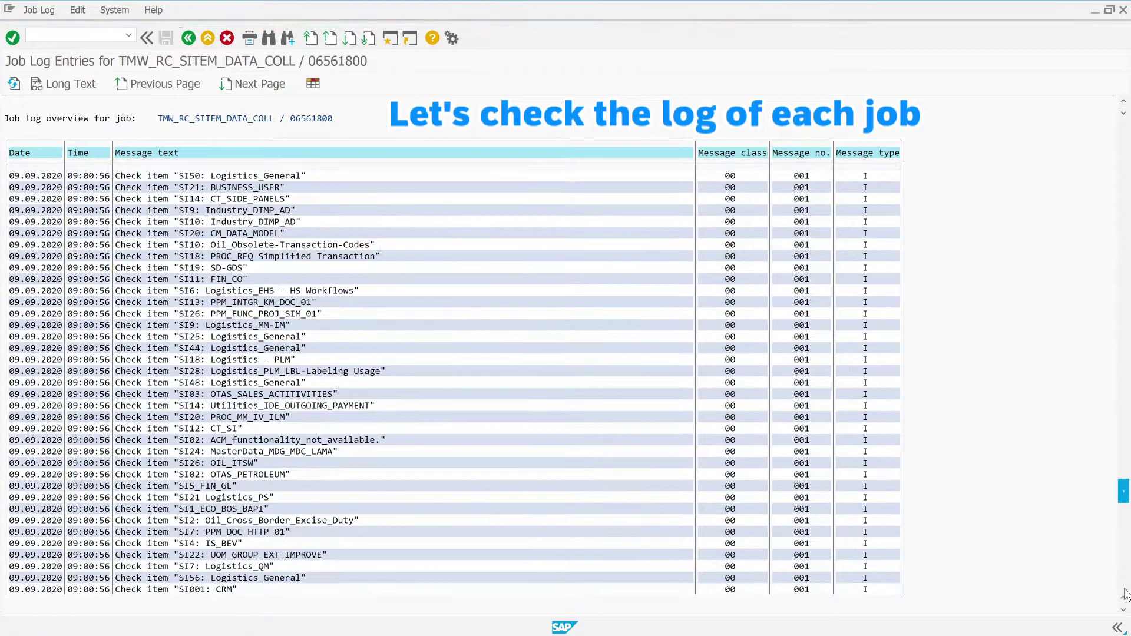
pyautogui.click(1125, 594)
pyautogui.click(1125, 594)
pyautogui.click(1125, 594)
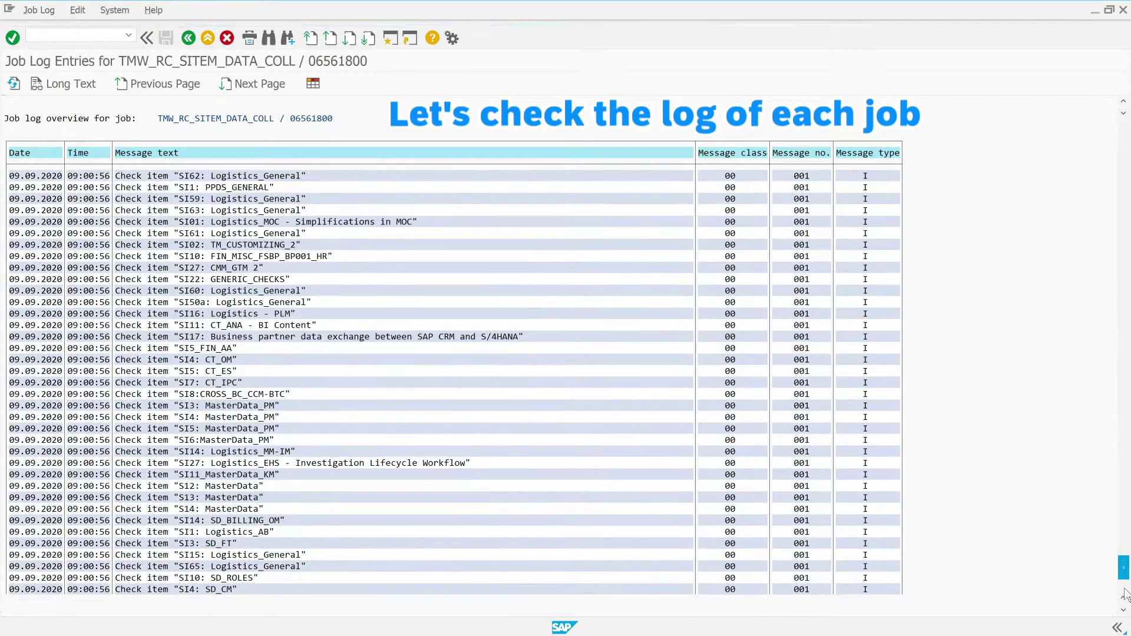
pyautogui.click(1125, 594)
pyautogui.moveTo(1125, 594); pyautogui.dragTo(1129, 119)
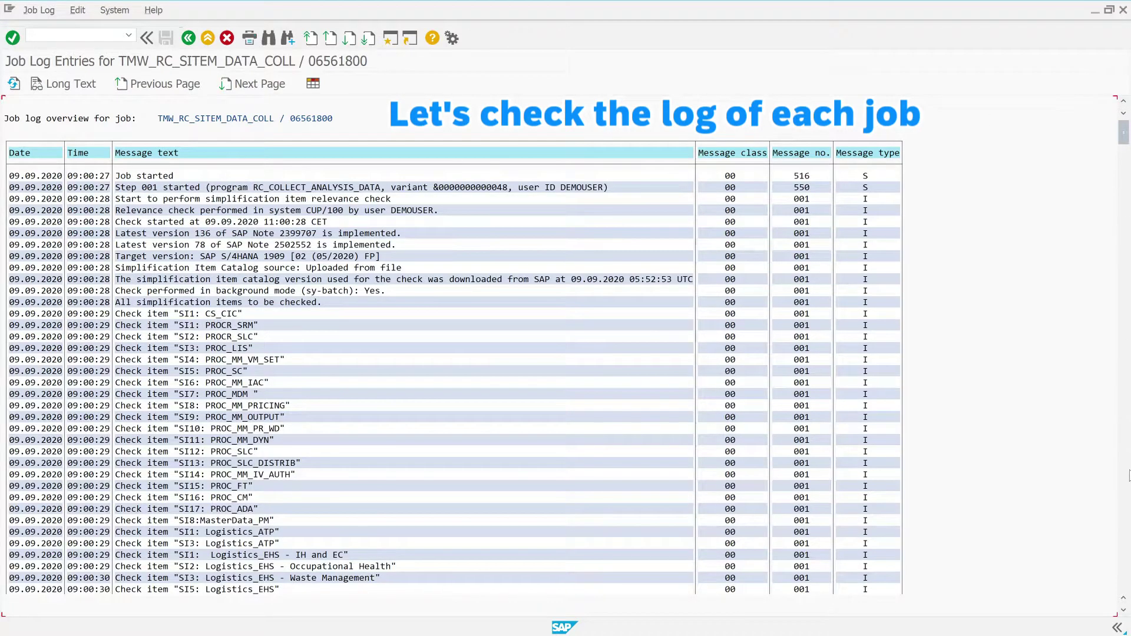
pyautogui.click(1124, 430)
pyautogui.scroll(-5, 422, 144)
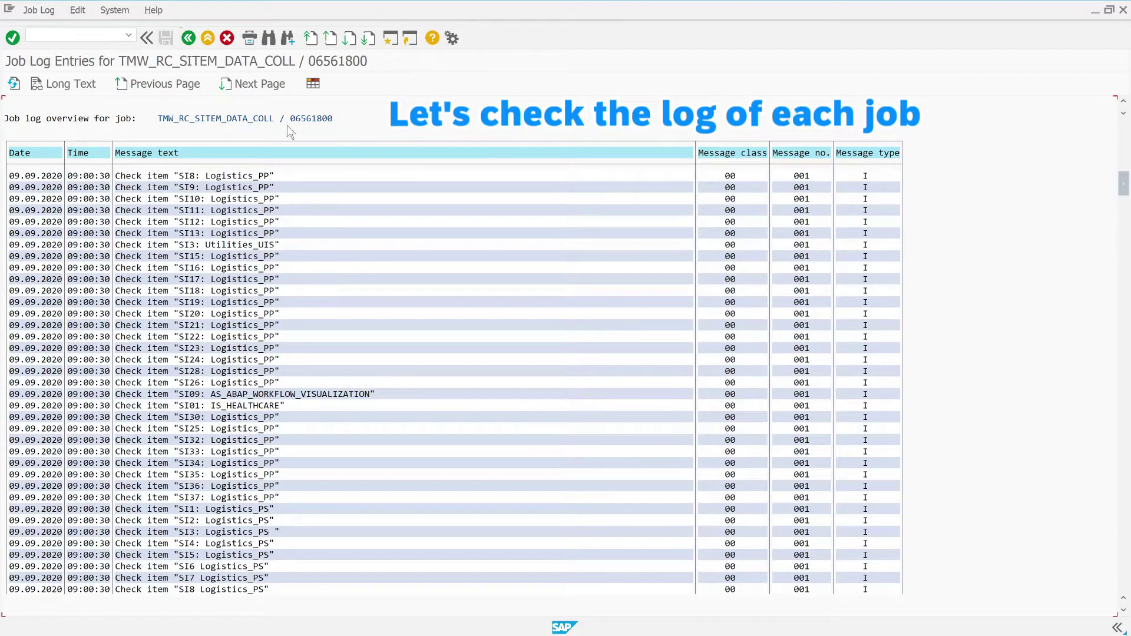
pyautogui.click(189, 38)
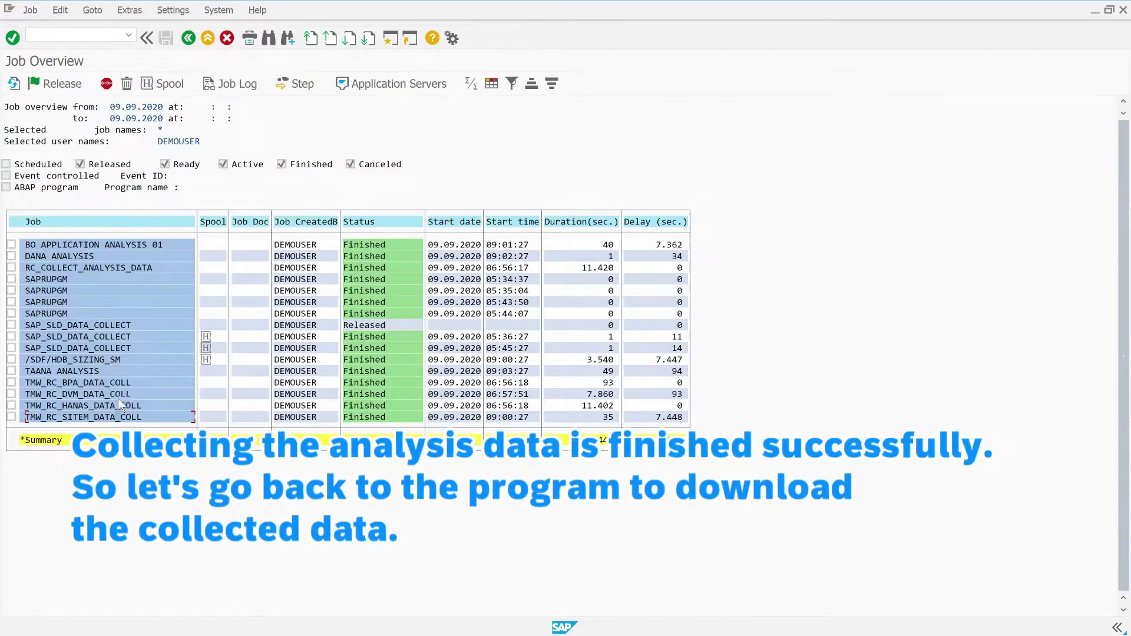
# Return to the Readiness Check program and download the SAP S/4HANA 1909 analysis data as RC2AnalysisDataCUP20200909.zip to the Downloads folder.
pyautogui.click(192, 38)
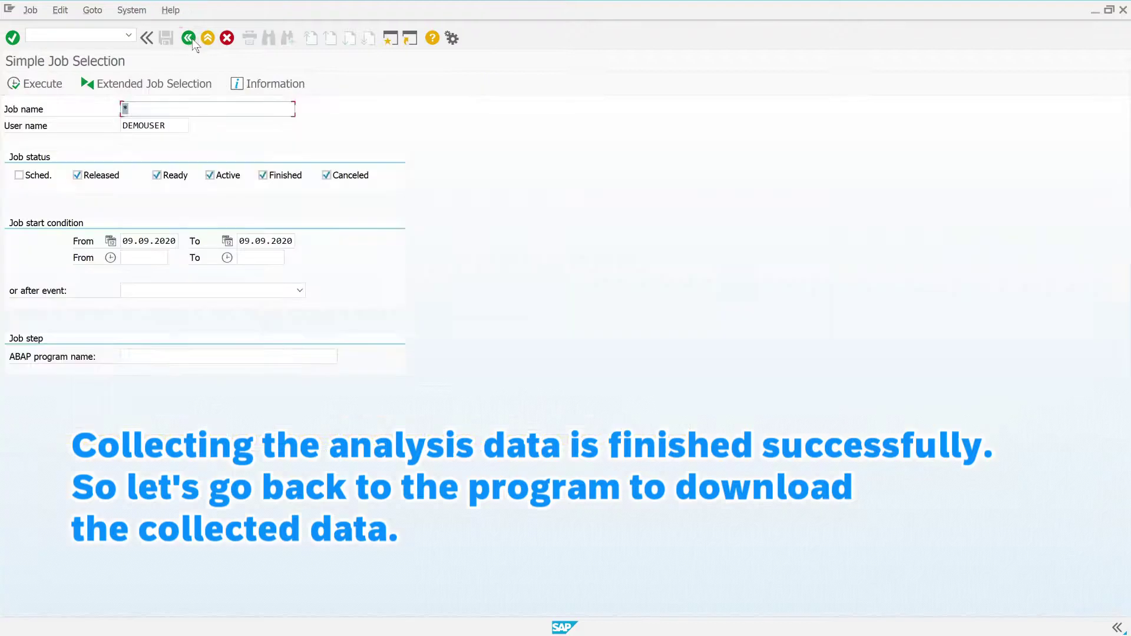
pyautogui.click(192, 37)
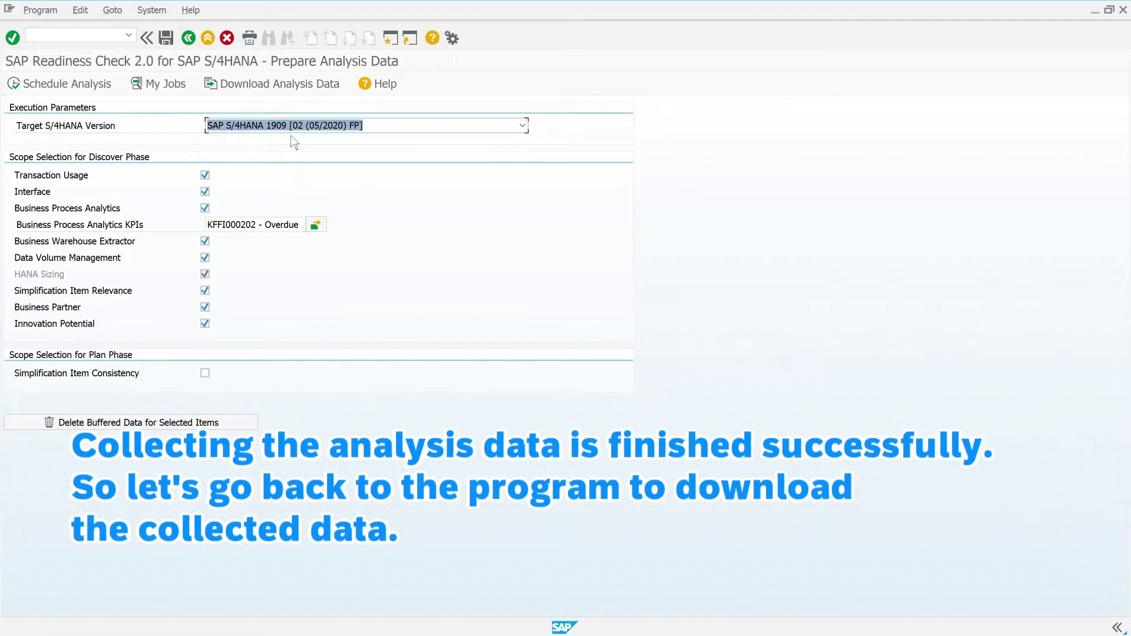
pyautogui.click(291, 87)
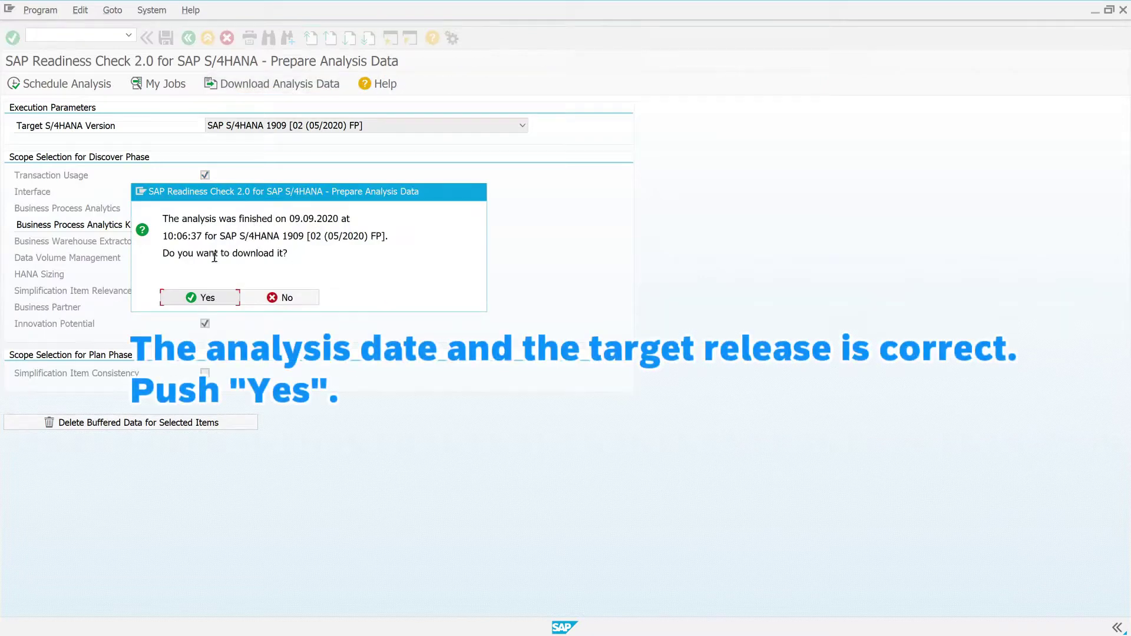
pyautogui.click(211, 302)
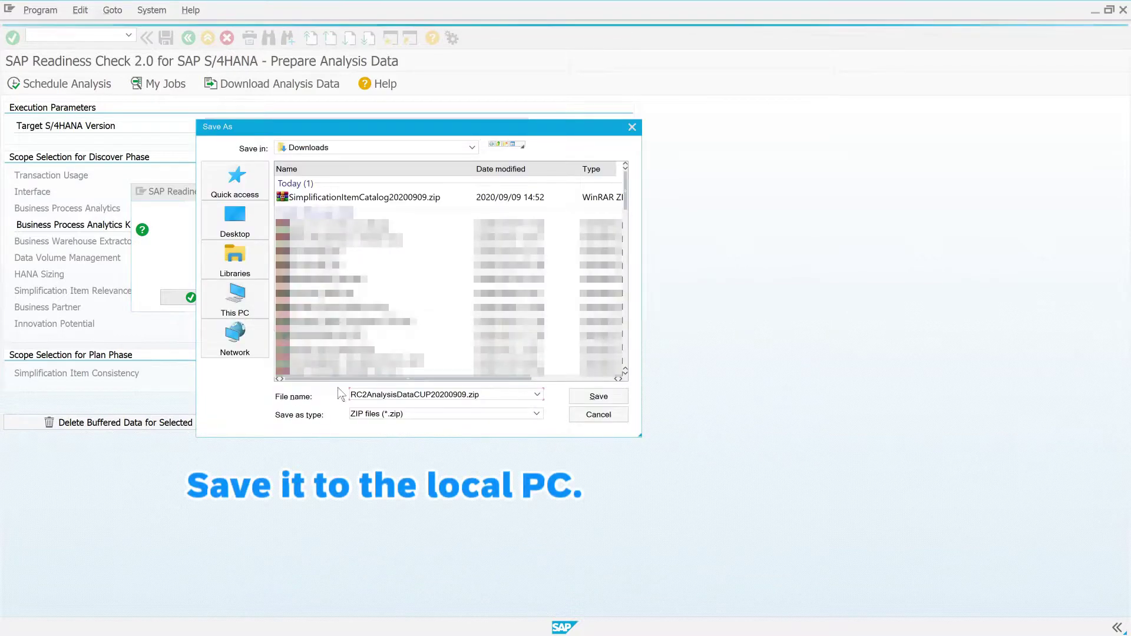
pyautogui.click(457, 391)
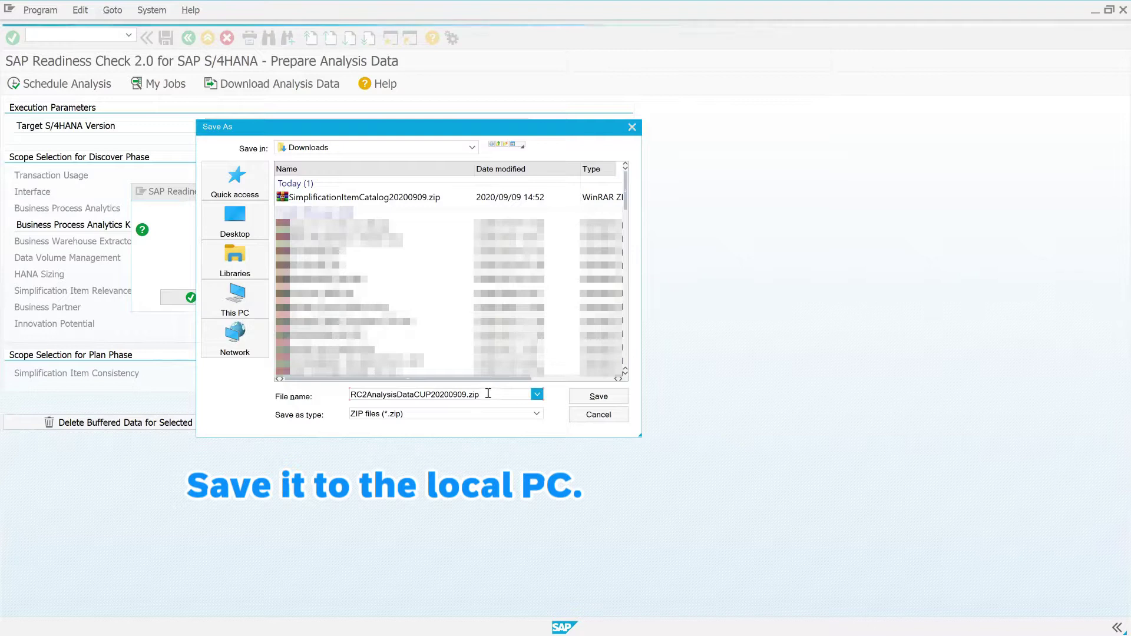
pyautogui.click(597, 397)
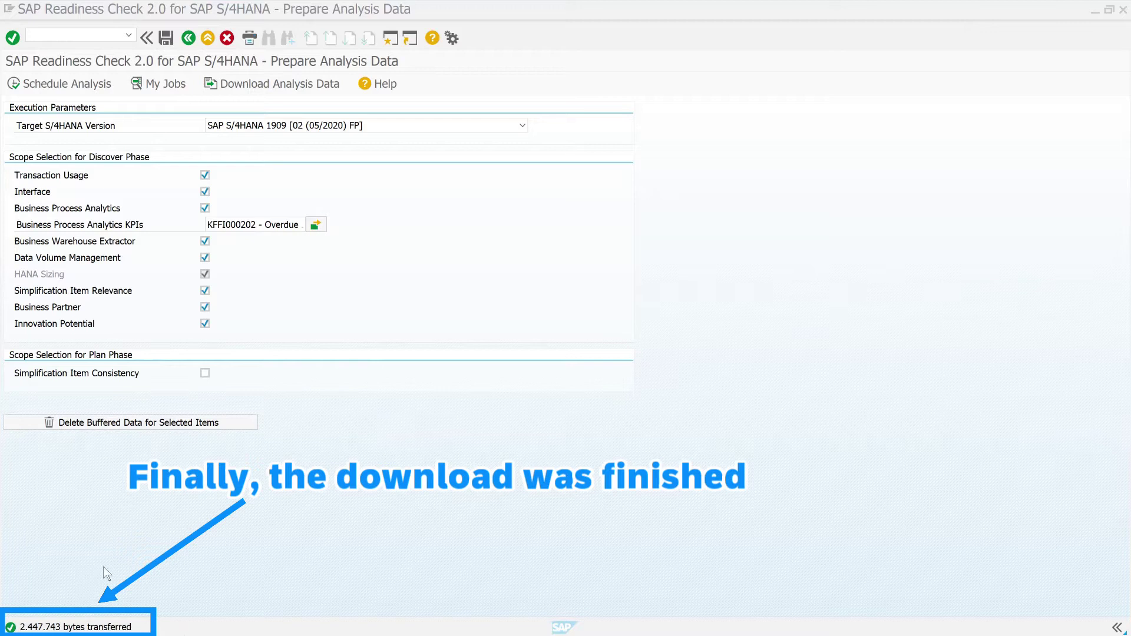
# Go back to the ABAP Editor's initial screen and enter SYCM_DOWNLOAD_REPOSITORY_INFO as the program.
pyautogui.click(165, 83)
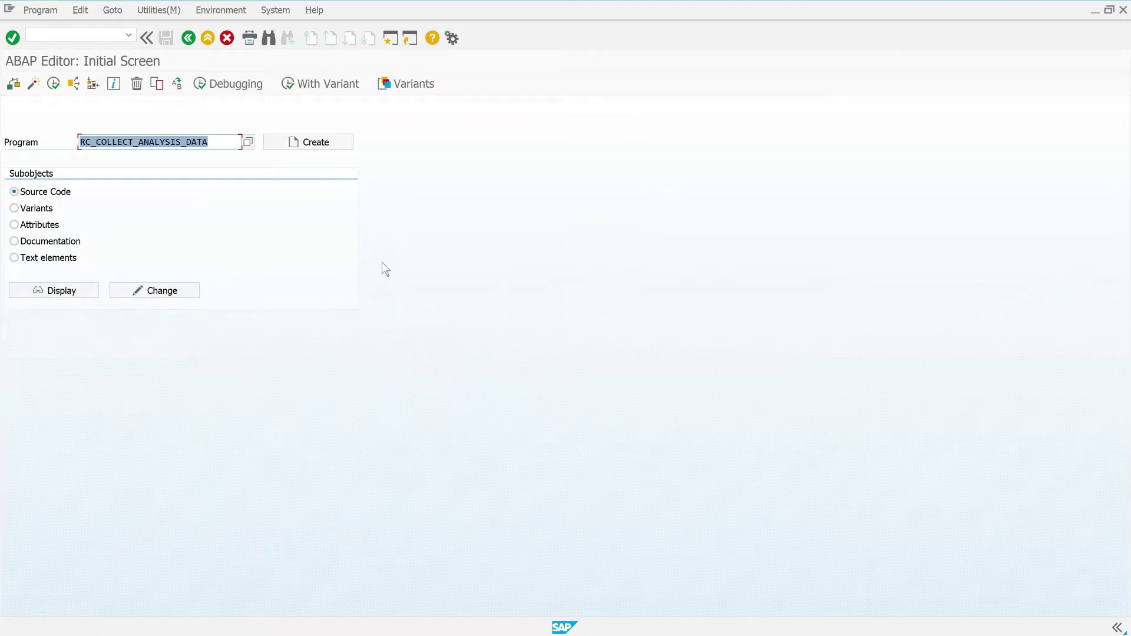
pyautogui.write('sycm_download_repositor')
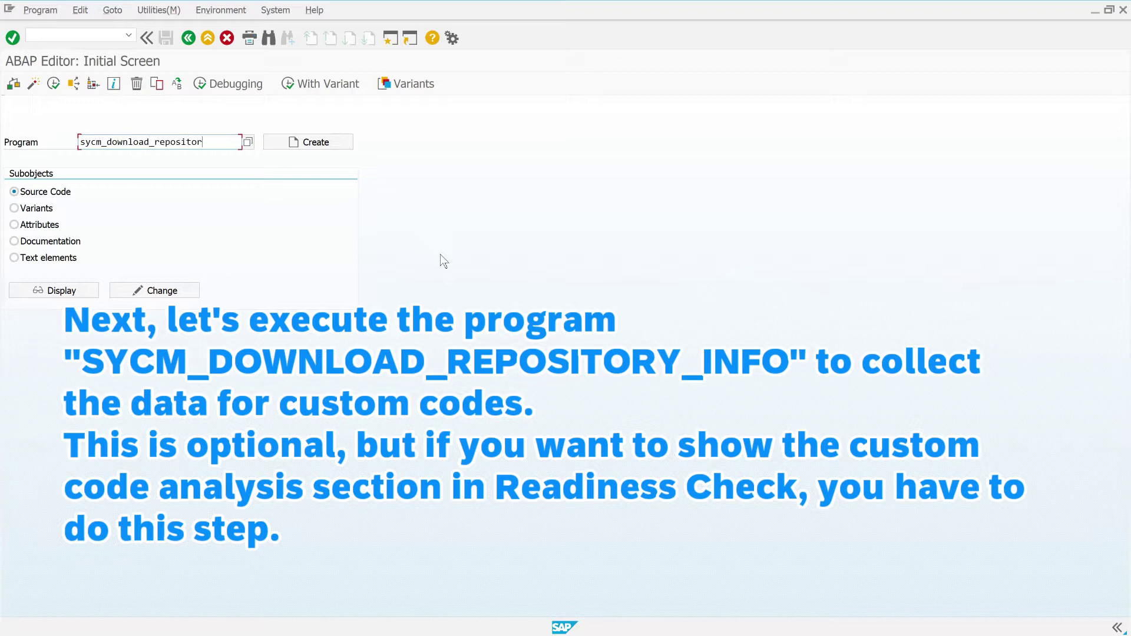
pyautogui.write('y_info')
pyautogui.press('Return')
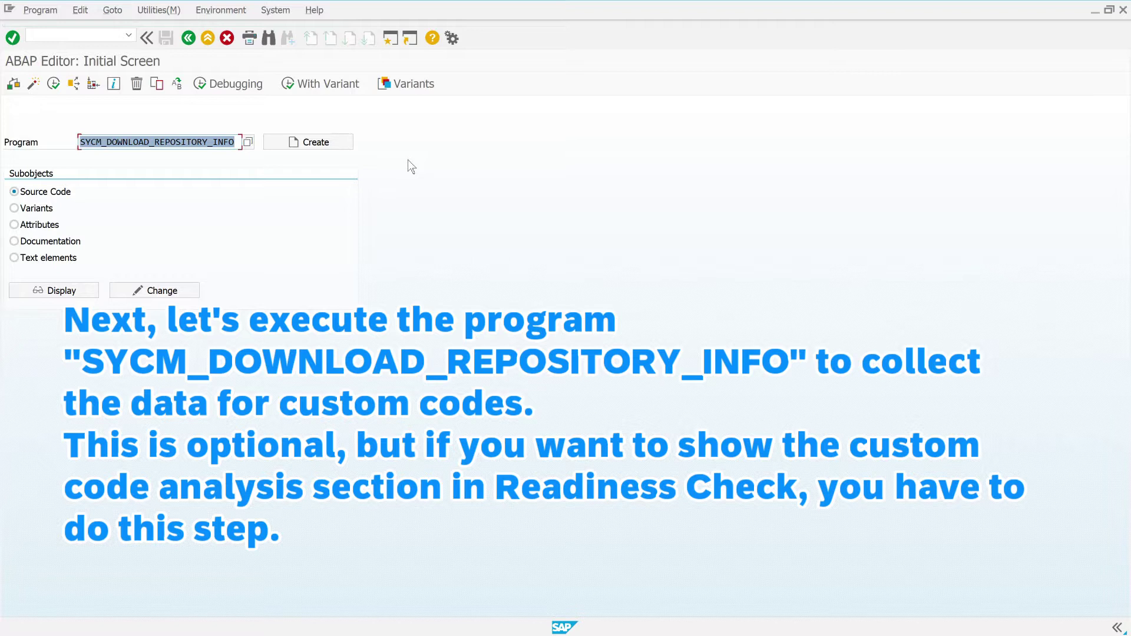
# Create a new variant named DEMO_VARIANT for the program SYCM_DOWNLOAD_REPOSITORY_INFO.
pyautogui.click(72, 214)
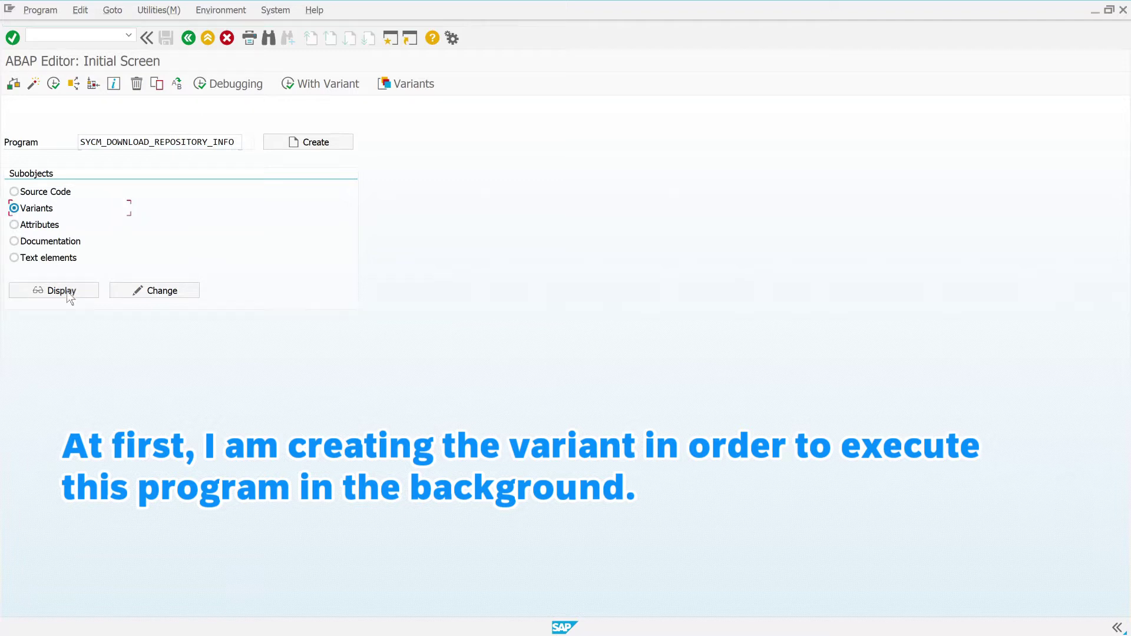
pyautogui.click(164, 297)
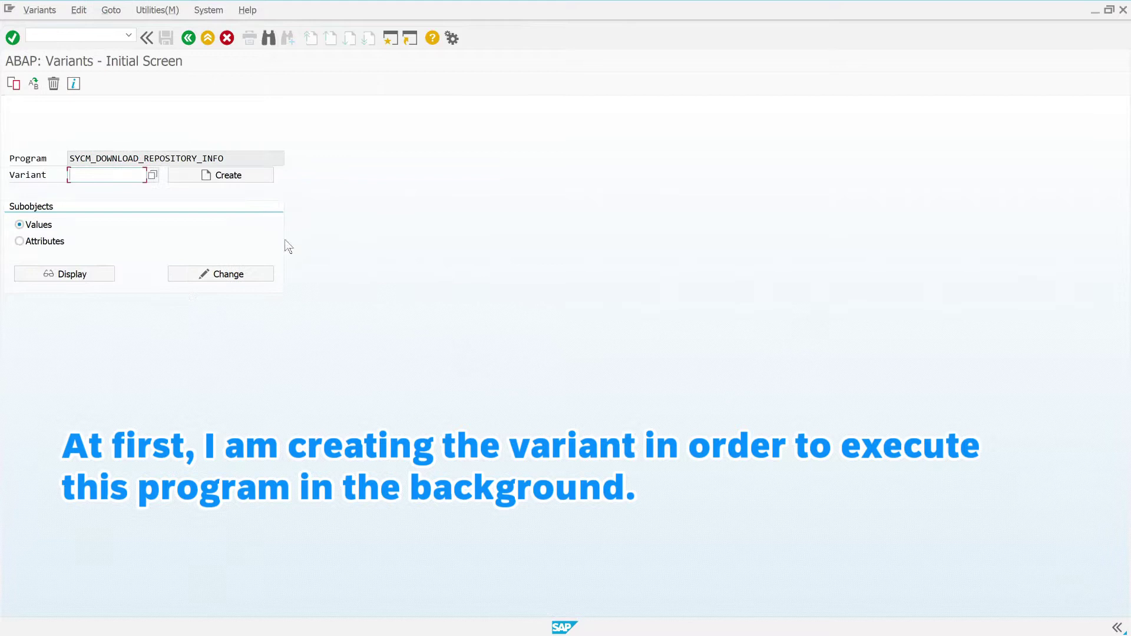
pyautogui.click(261, 181)
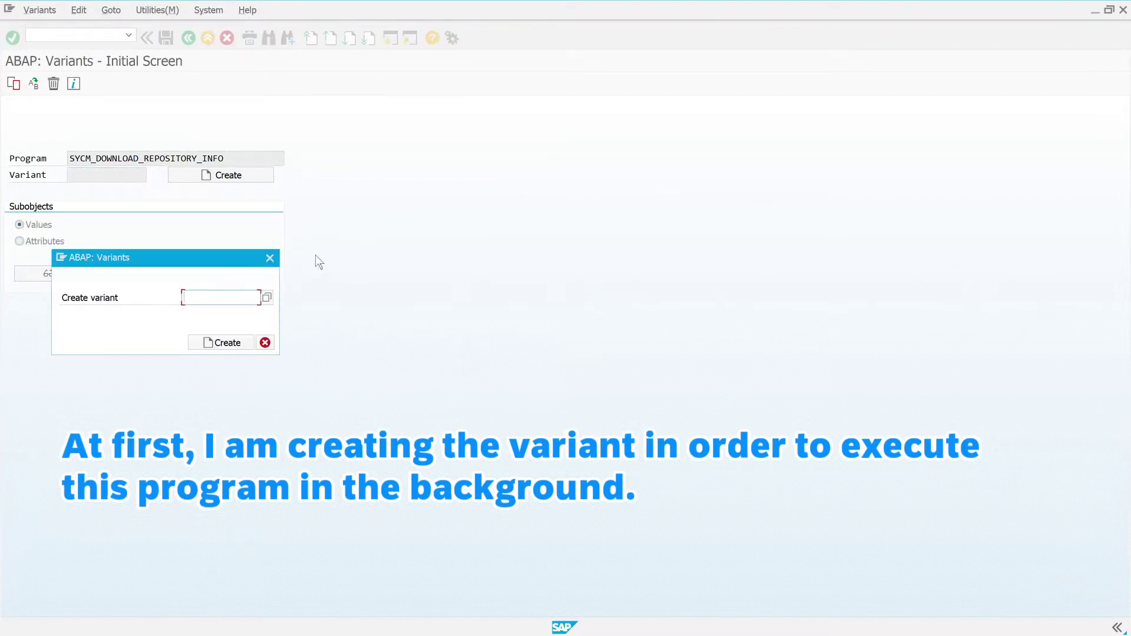
pyautogui.write('demo?_v')
pyautogui.press('BackSpace')
pyautogui.press('BackSpace')
pyautogui.press('BackSpace')
pyautogui.write('_variant')
pyautogui.click(214, 341)
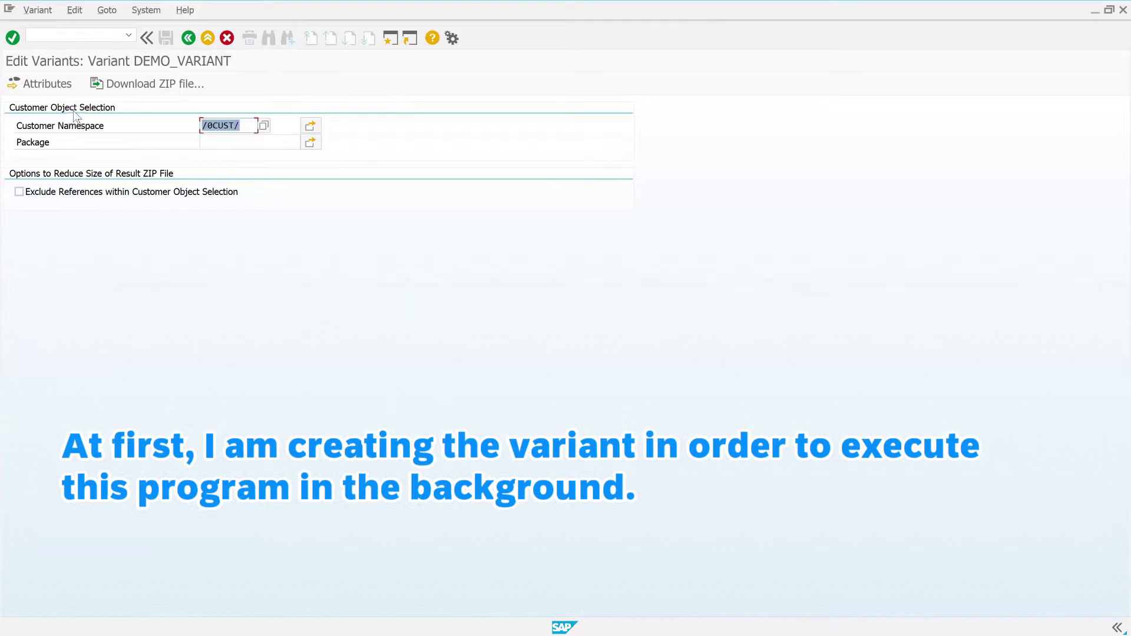
# Enter a short demo description in the attributes of DEMO_VARIANT, save the variant and leave its editing screen.
pyautogui.click(57, 79)
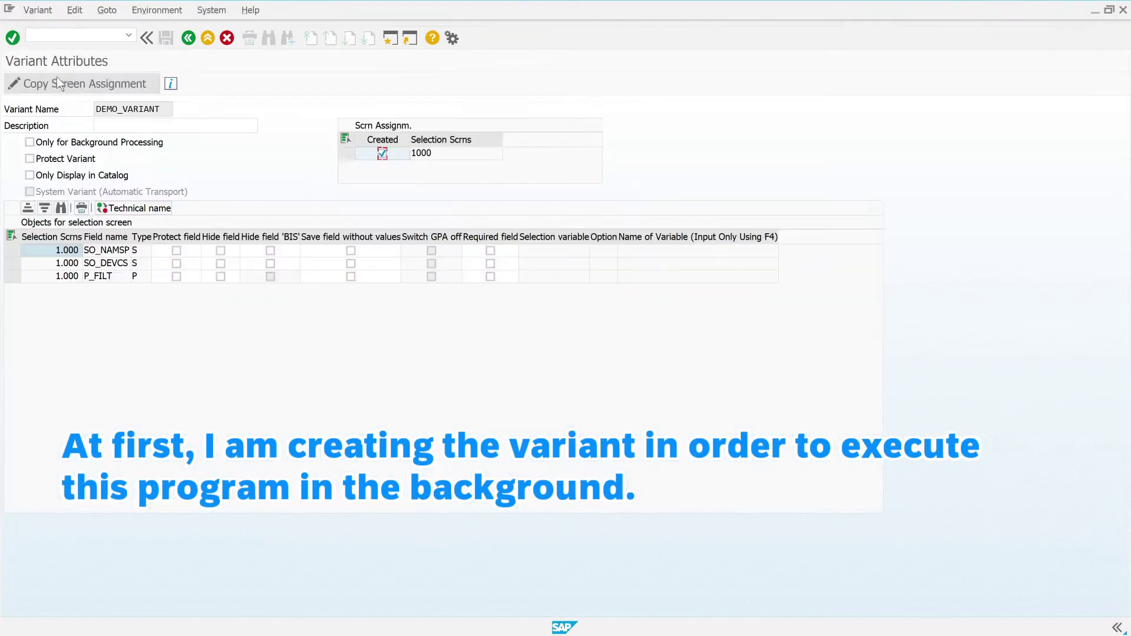
pyautogui.press('Tab')
pyautogui.press('Tab')
pyautogui.press('Tab')
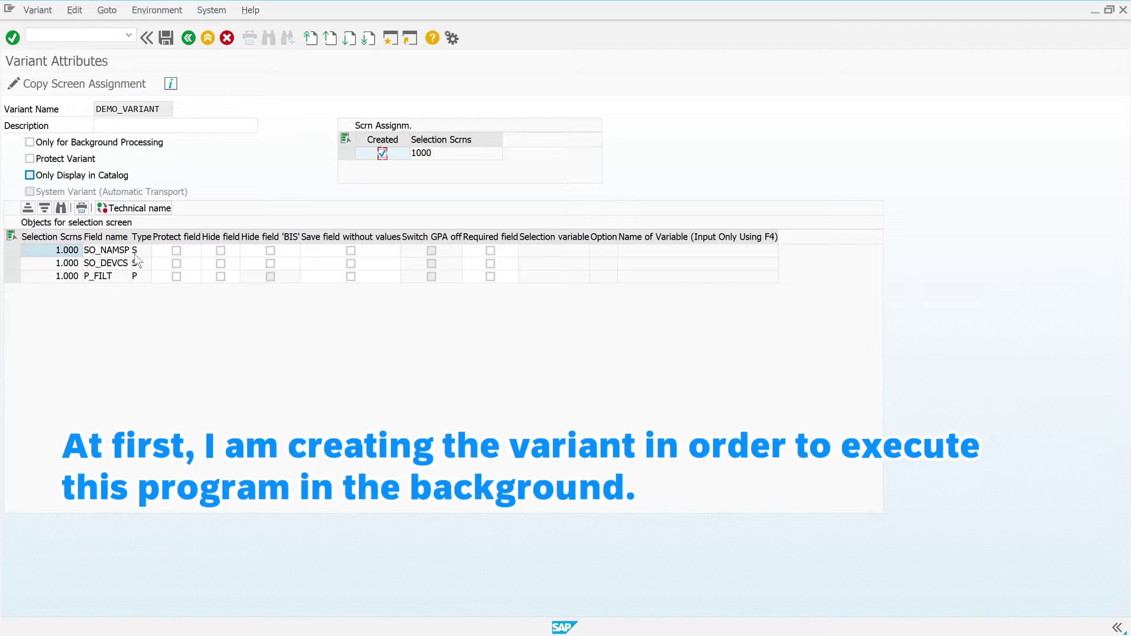
pyautogui.press('Tab')
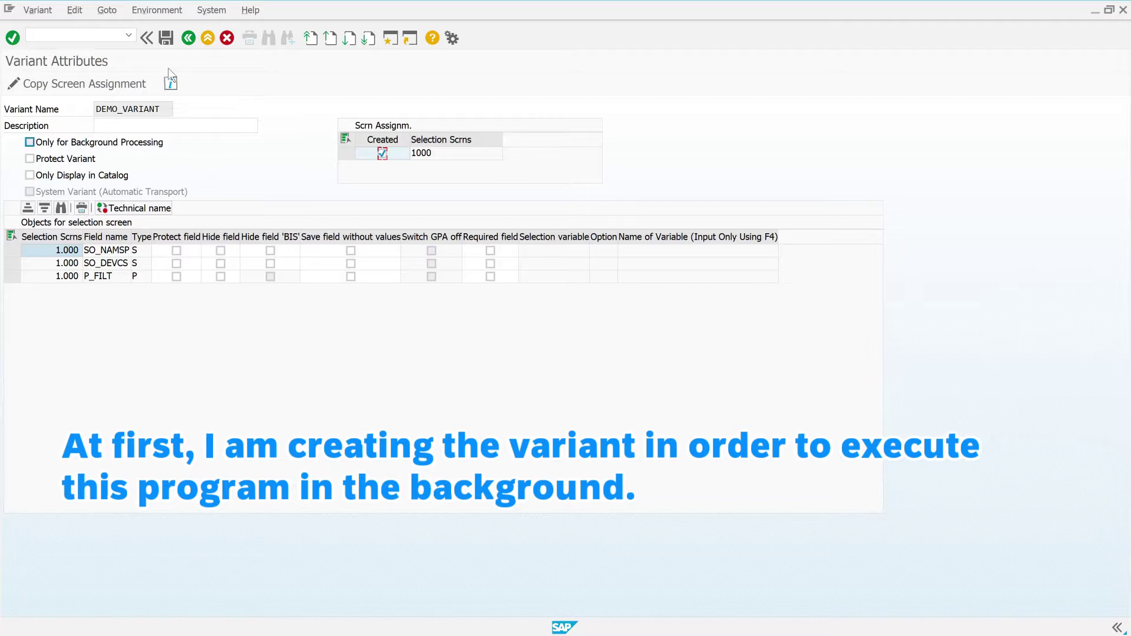
pyautogui.click(166, 37)
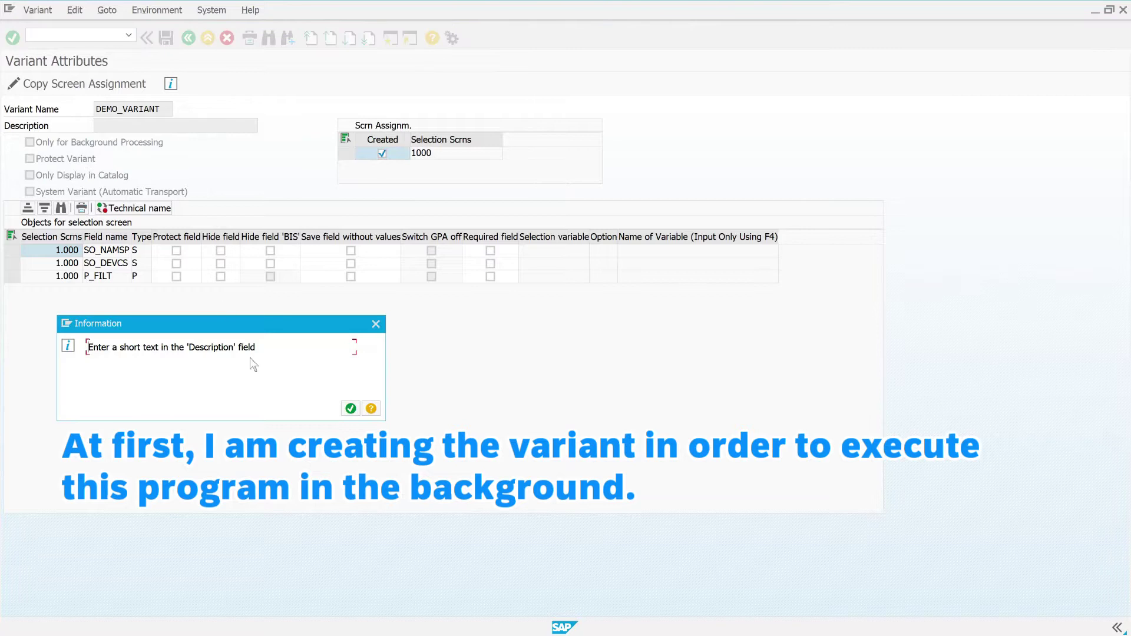
pyautogui.click(349, 411)
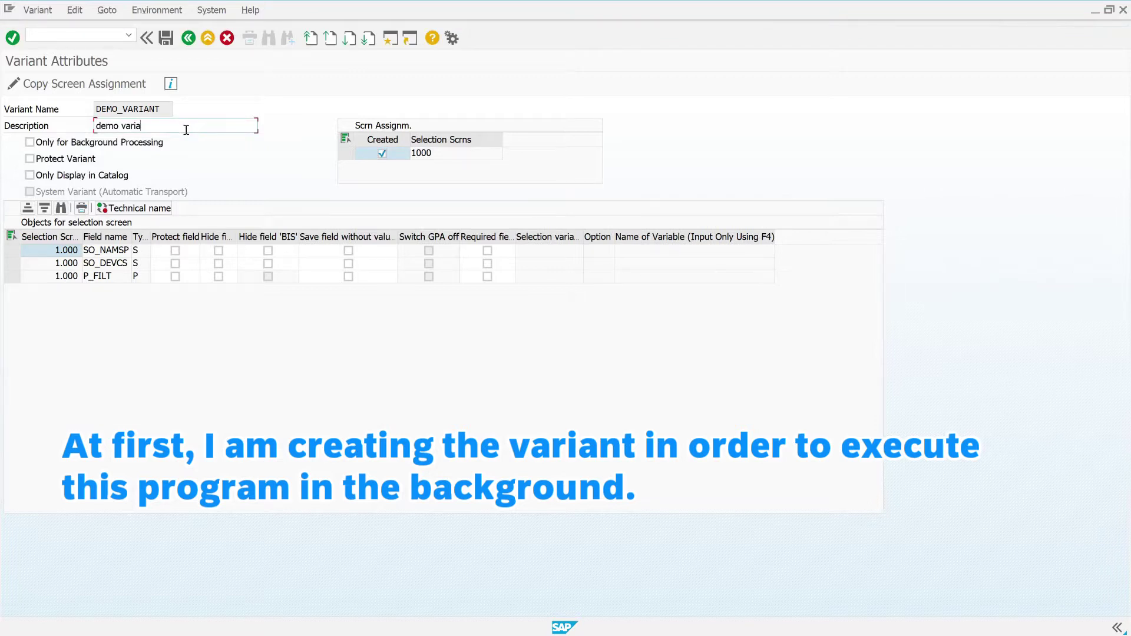
pyautogui.click(163, 38)
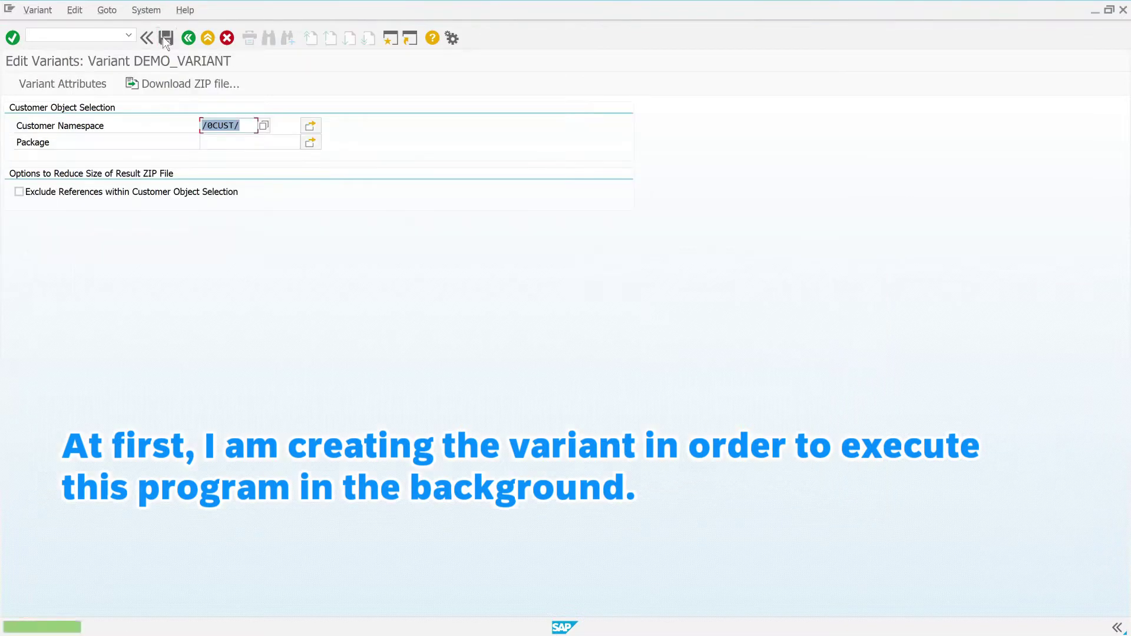
pyautogui.click(194, 35)
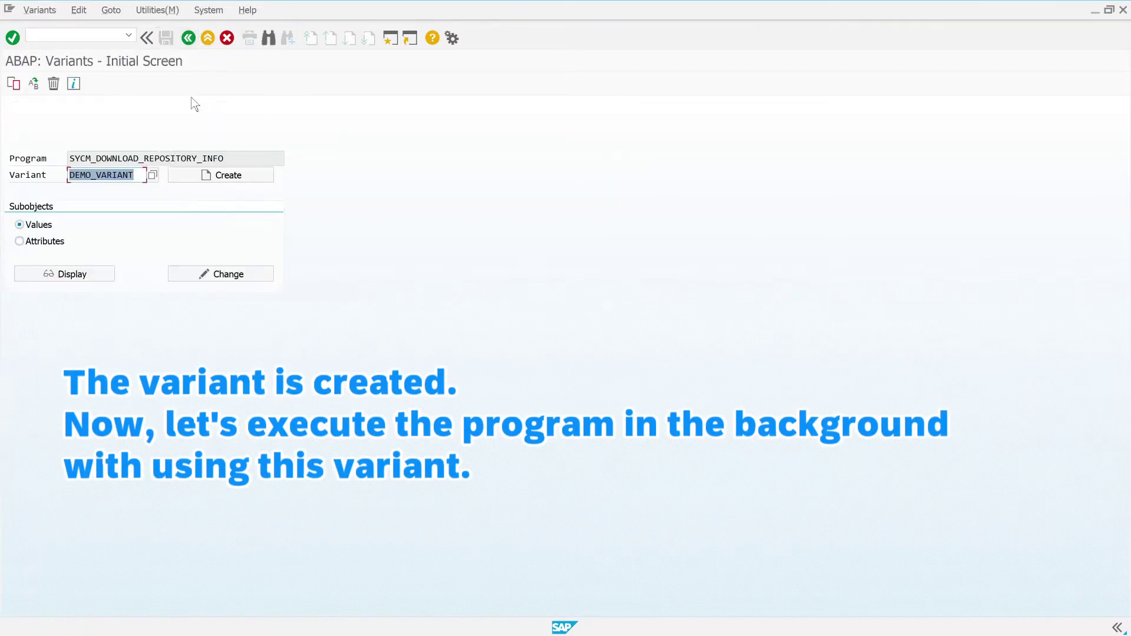
# Go back to the ABAP Editor and set up background execution of SYCM_DOWNLOAD_REPOSITORY_INFO with the variant DEMO_VARIANT.
pyautogui.hotkey('shift', 'Tab')
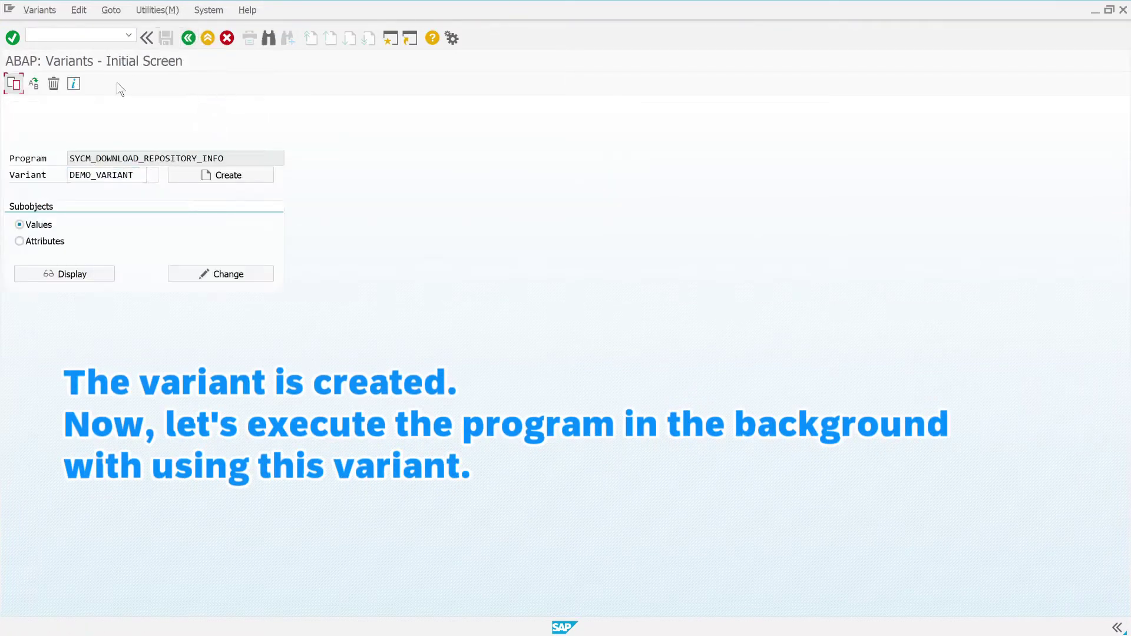
pyautogui.click(189, 39)
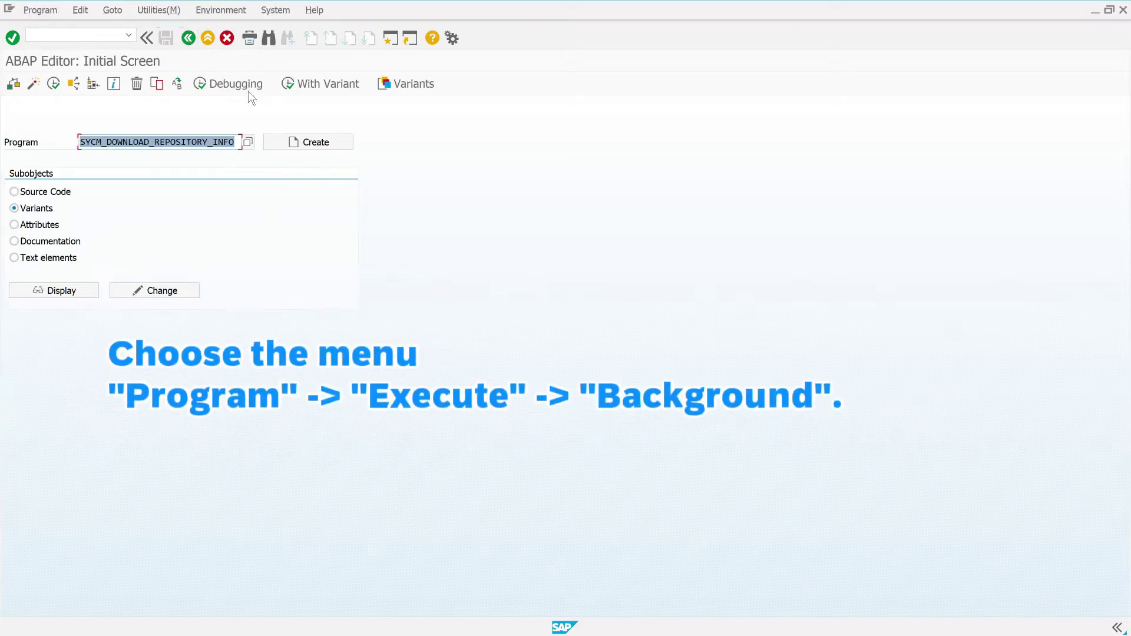
pyautogui.hotkey('shift', 'Tab')
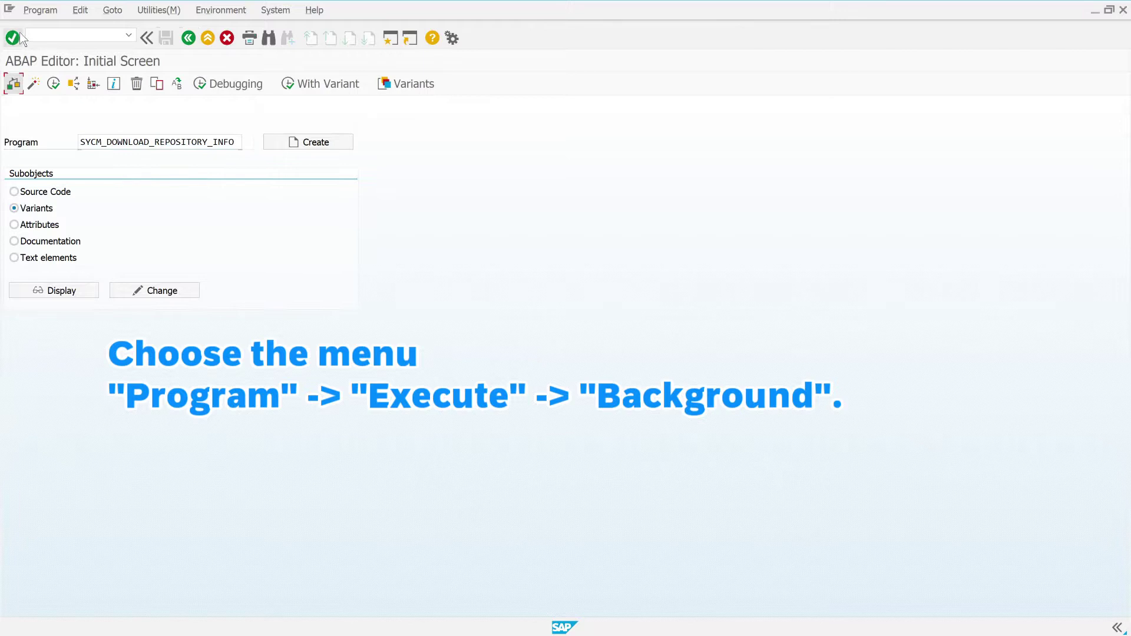
pyautogui.click(40, 10)
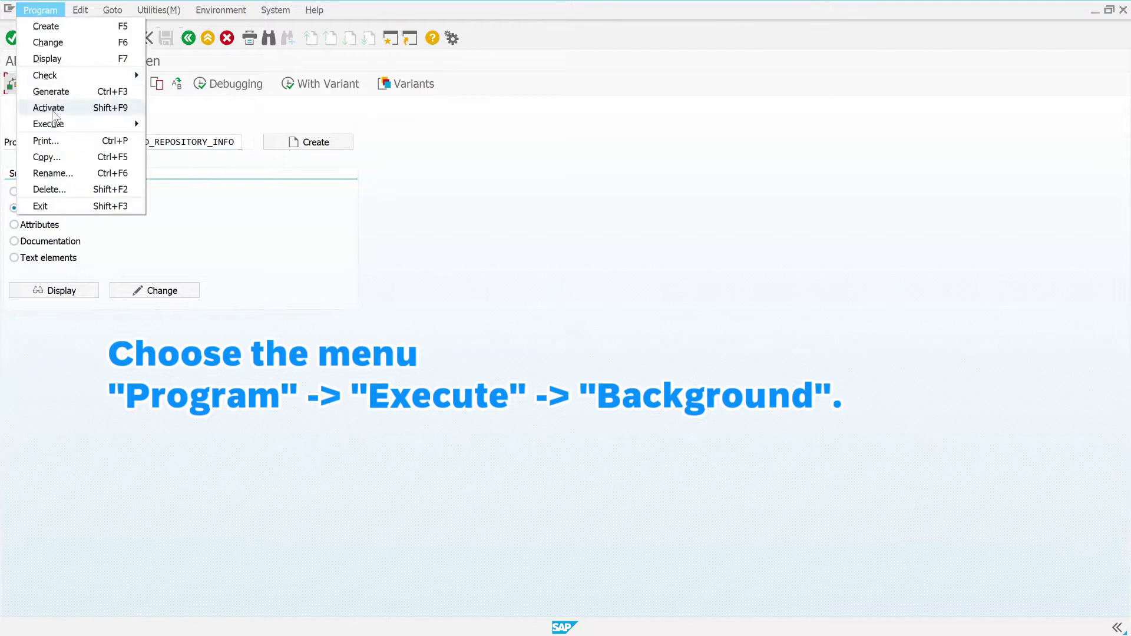
pyautogui.moveTo(62, 126)
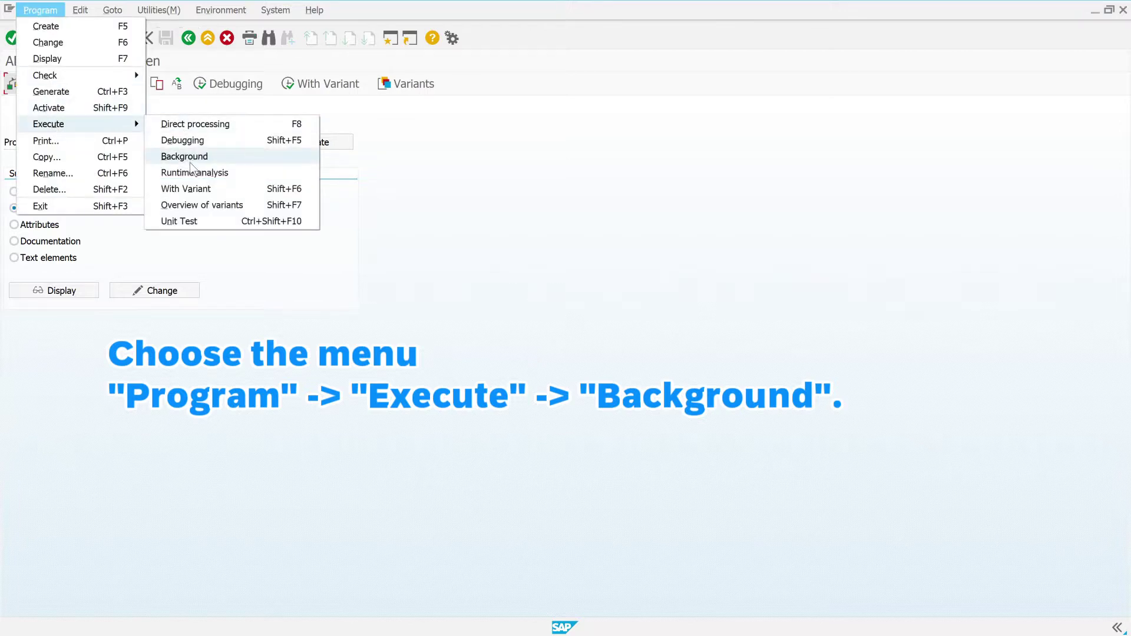
pyautogui.click(233, 158)
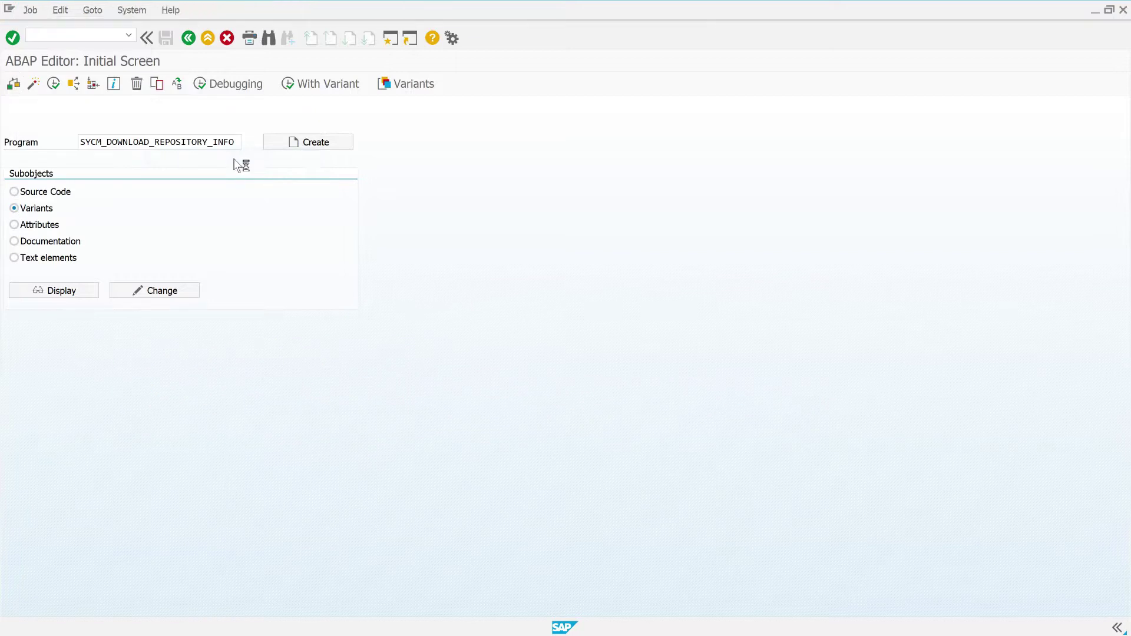
pyautogui.click(181, 126)
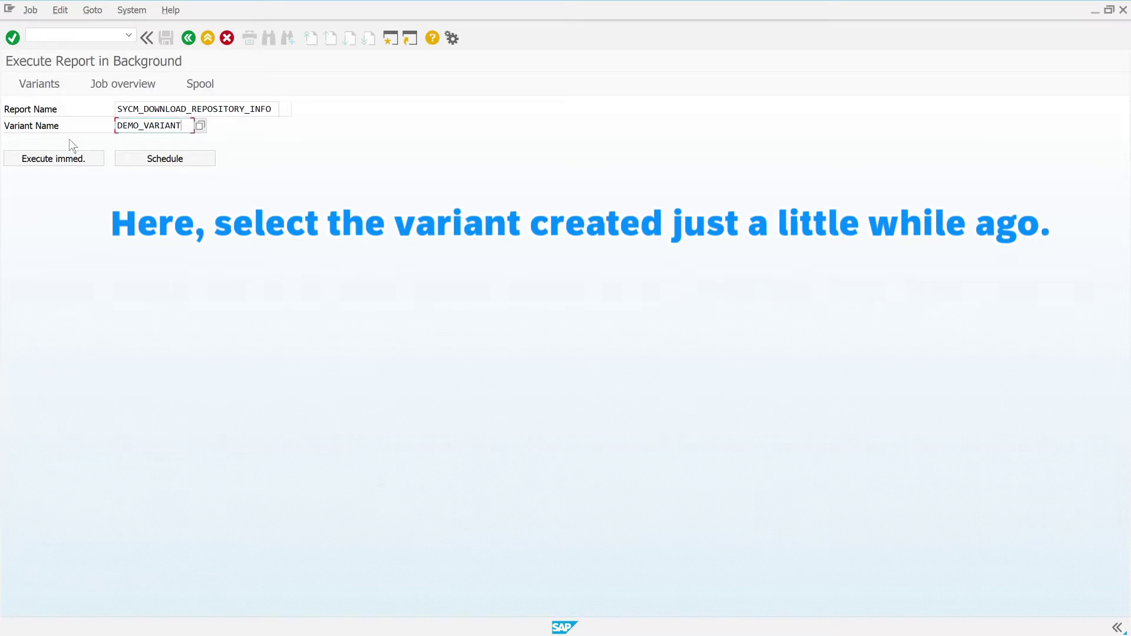
pyautogui.click(200, 125)
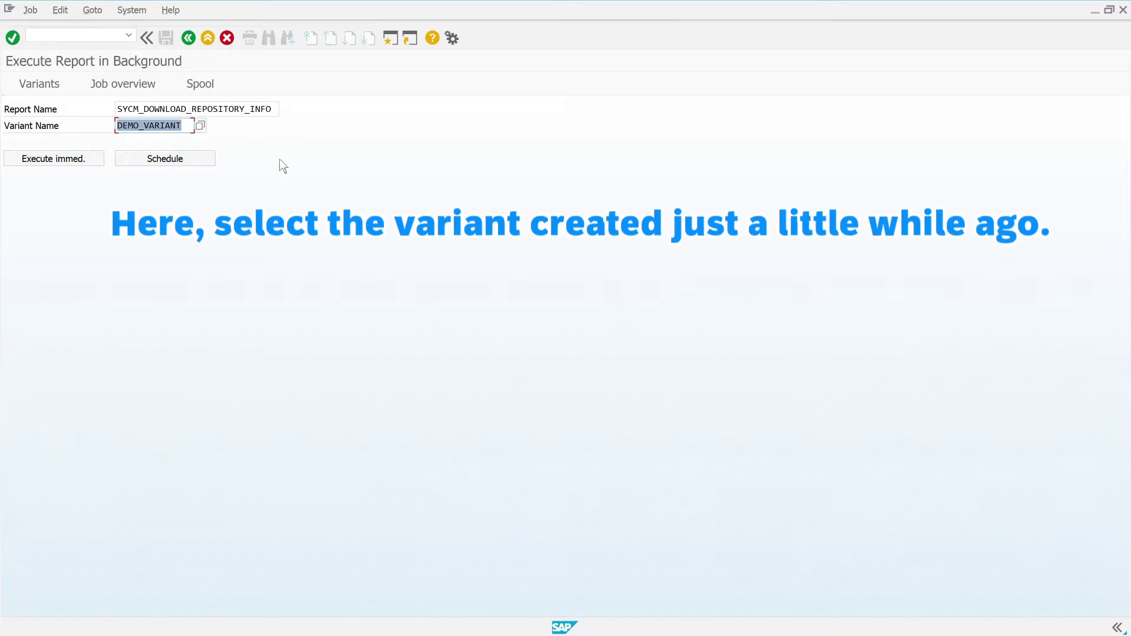
# Review the selection values stored in DEMO_VARIANT and return to the background execution screen.
pyautogui.click(39, 84)
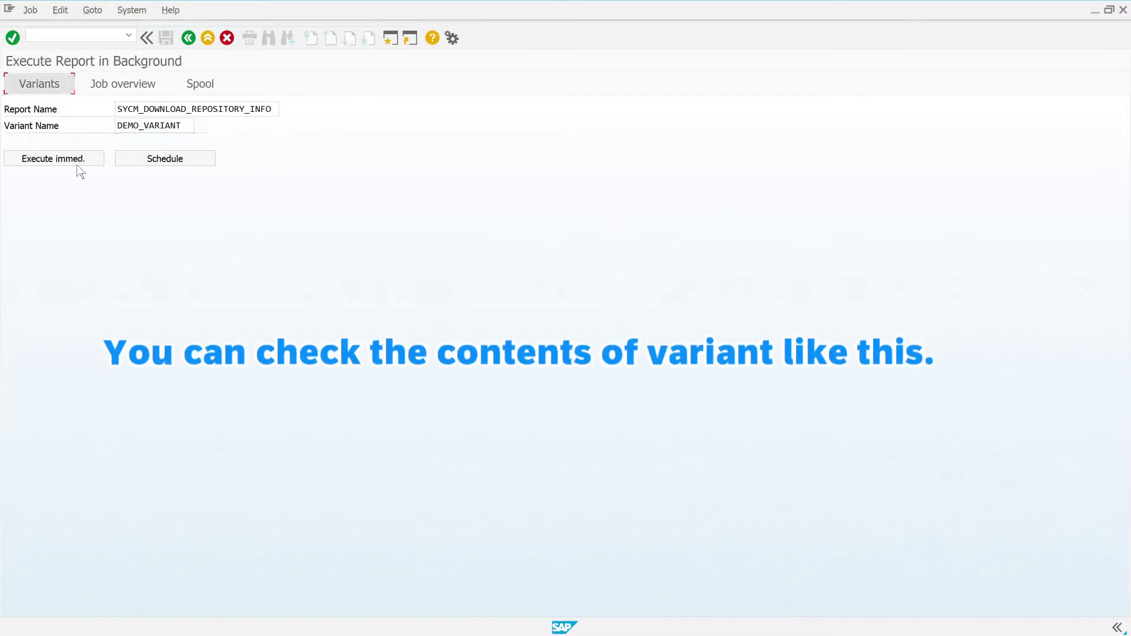
pyautogui.click(51, 81)
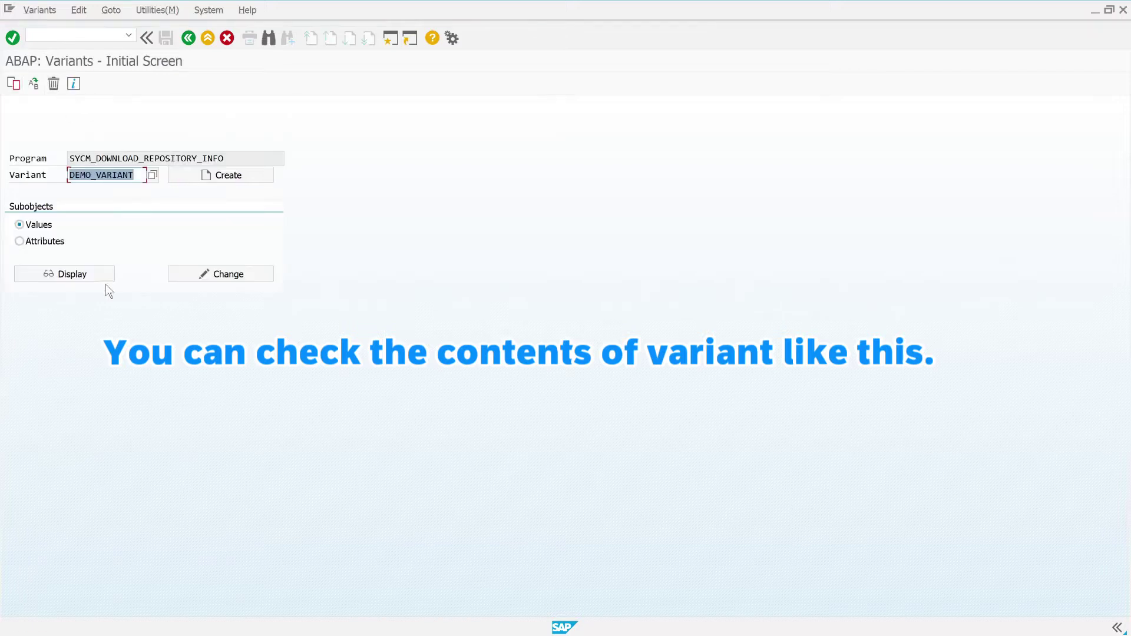
pyautogui.click(93, 275)
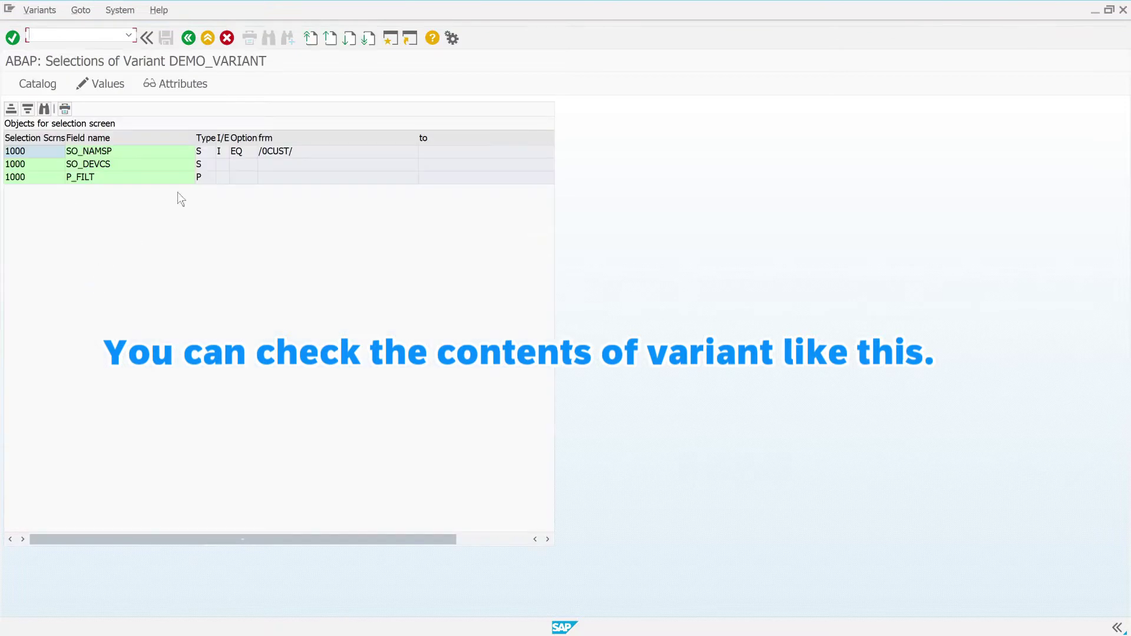
pyautogui.click(189, 38)
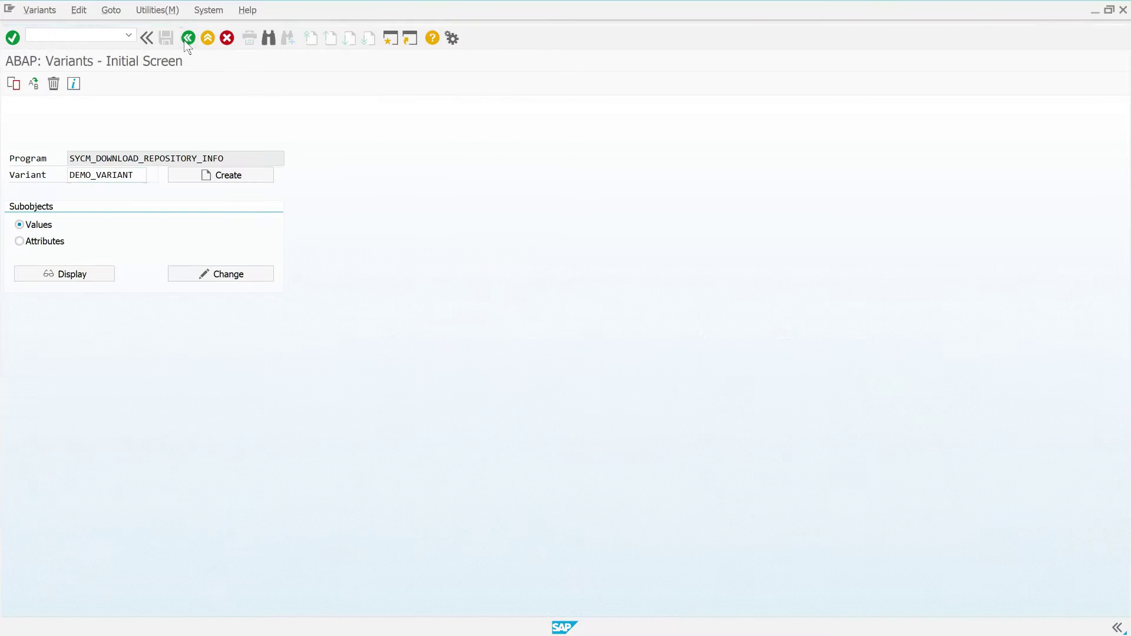
pyautogui.click(188, 38)
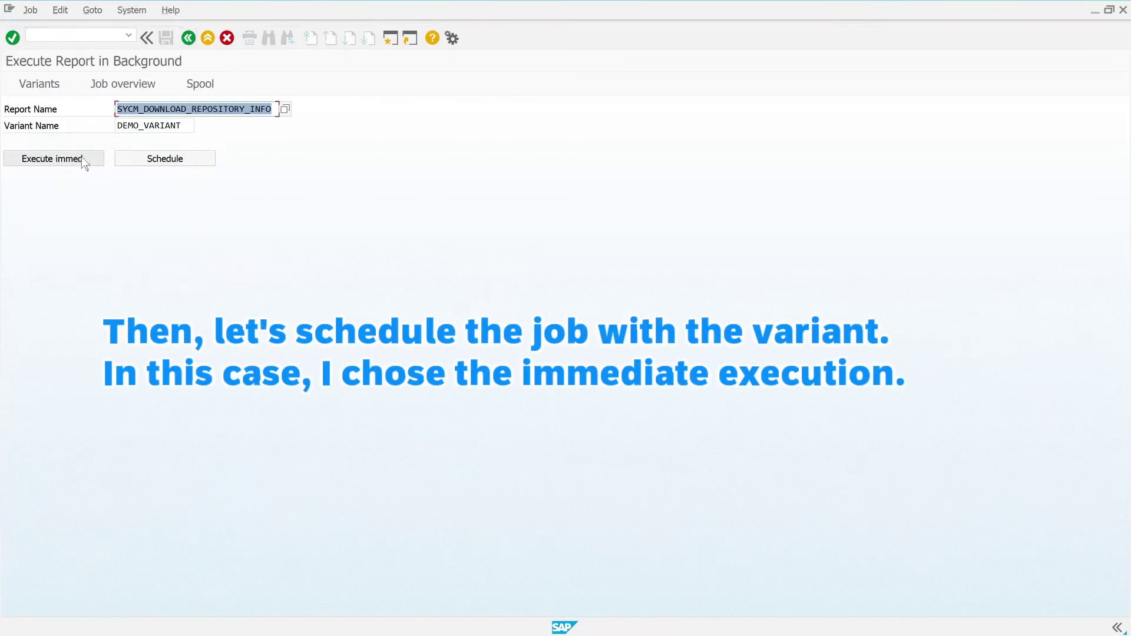
# Execute the report immediately as a background job and list the current user's jobs in the job overview.
pyautogui.hotkey('shift', 'Tab')
pyautogui.click(64, 159)
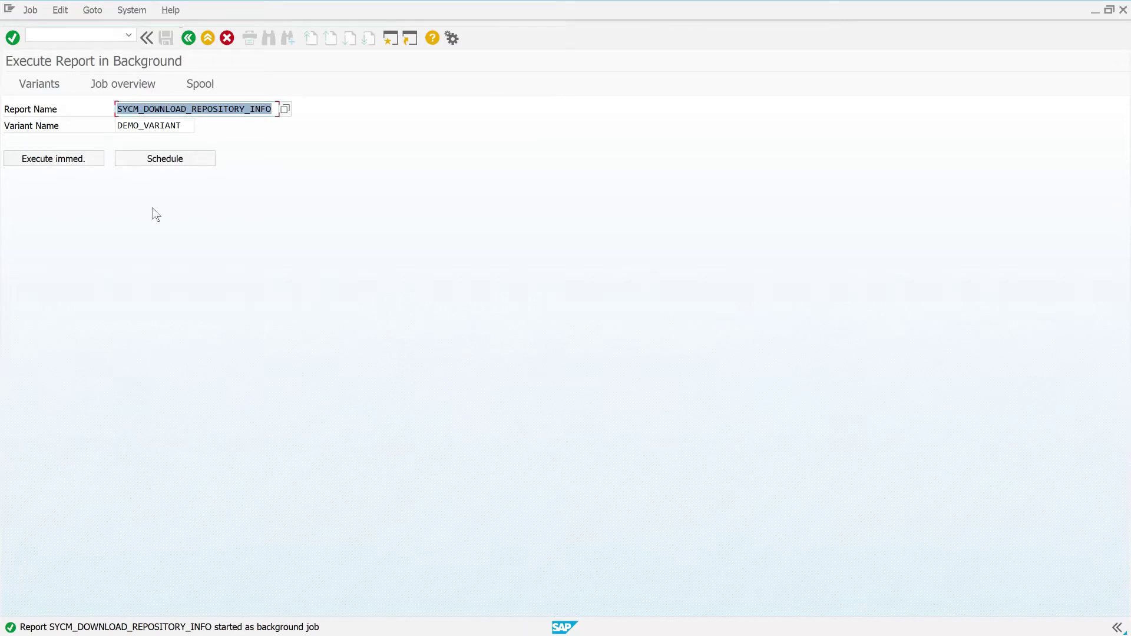
pyautogui.click(127, 84)
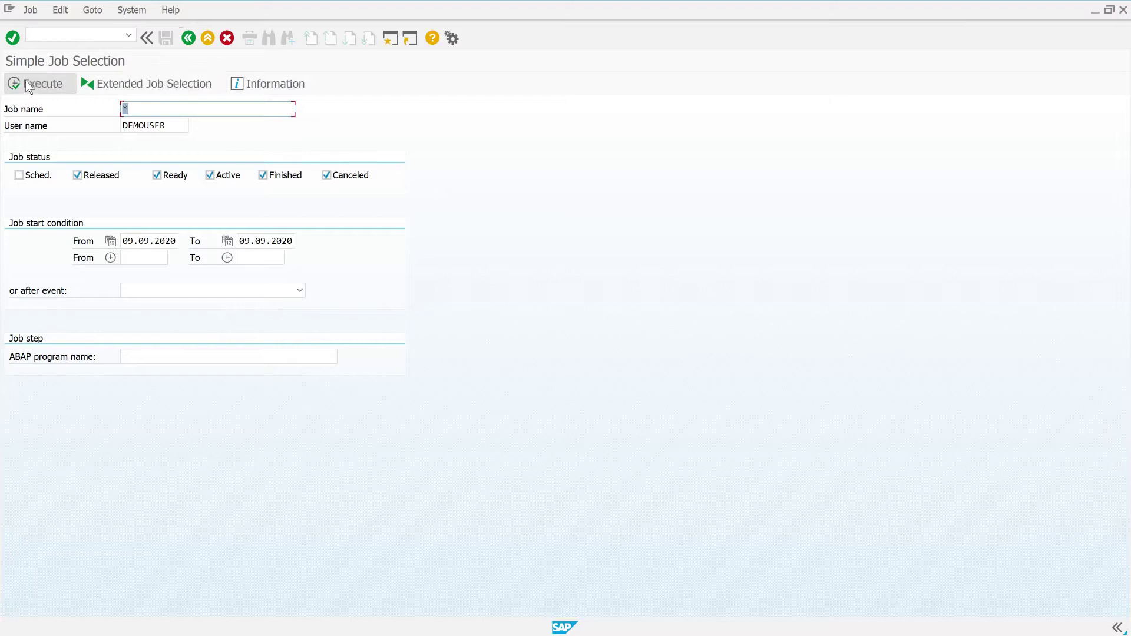
pyautogui.click(27, 83)
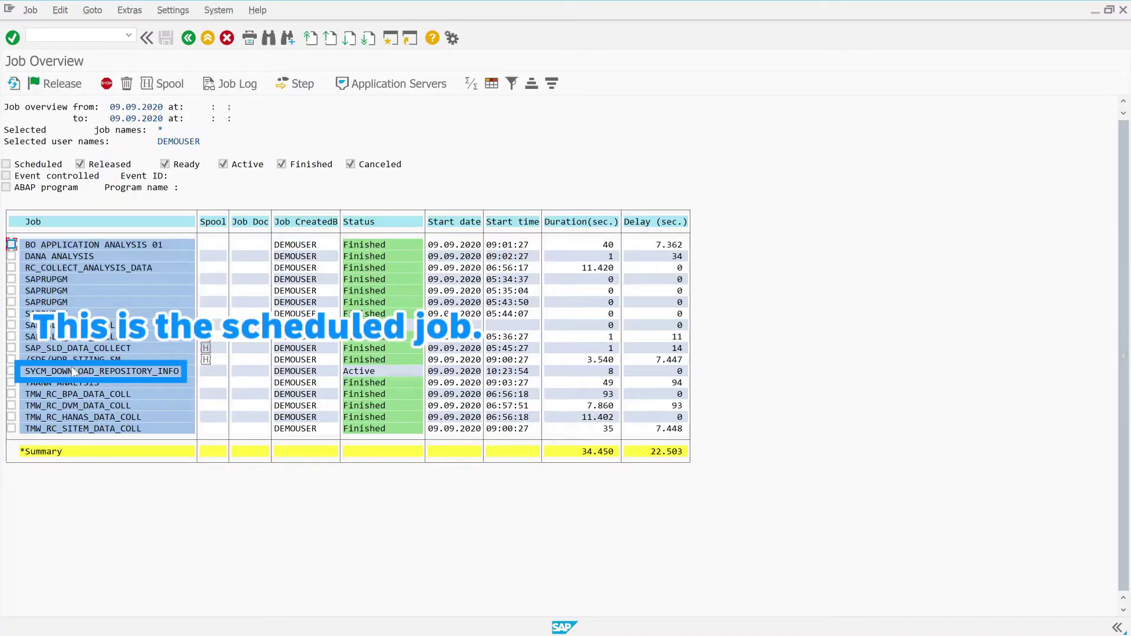
# Check the SYCM_DOWNLOAD_REPOSITORY_INFO job's log, refresh the job overview and examine the log again for the extracted objects.
pyautogui.click(51, 371)
pyautogui.click(232, 84)
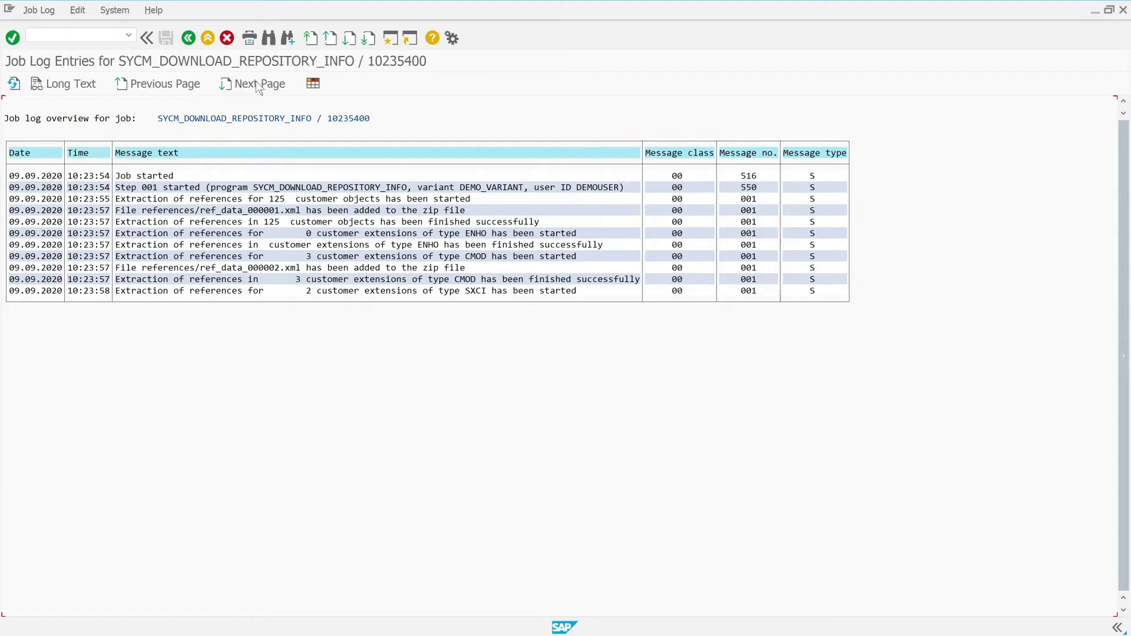
pyautogui.click(189, 37)
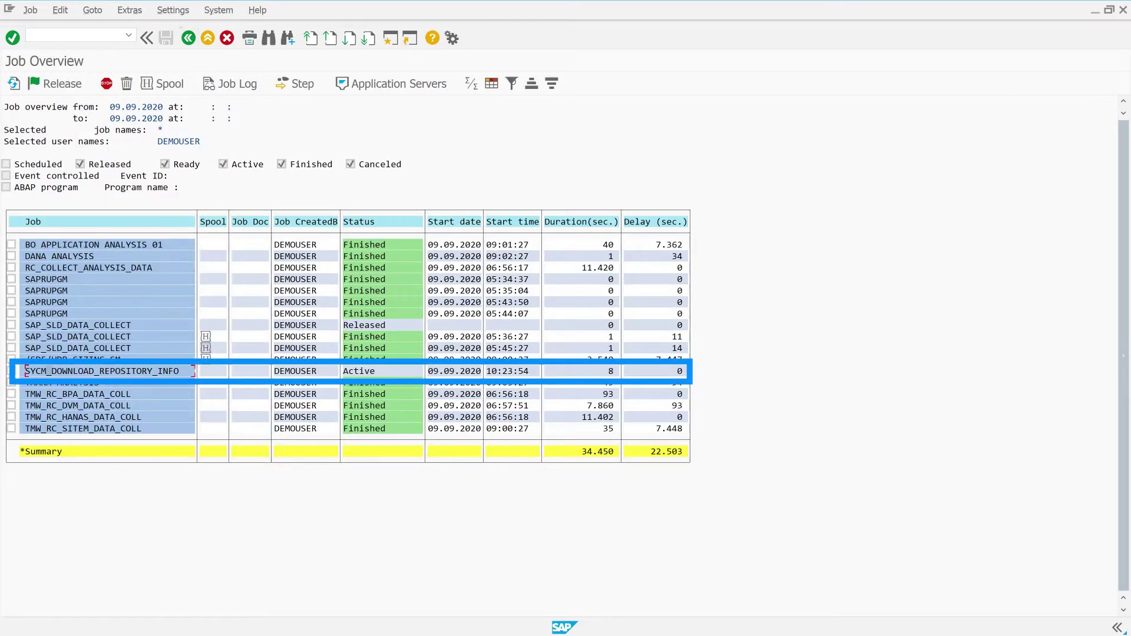
pyautogui.click(12, 85)
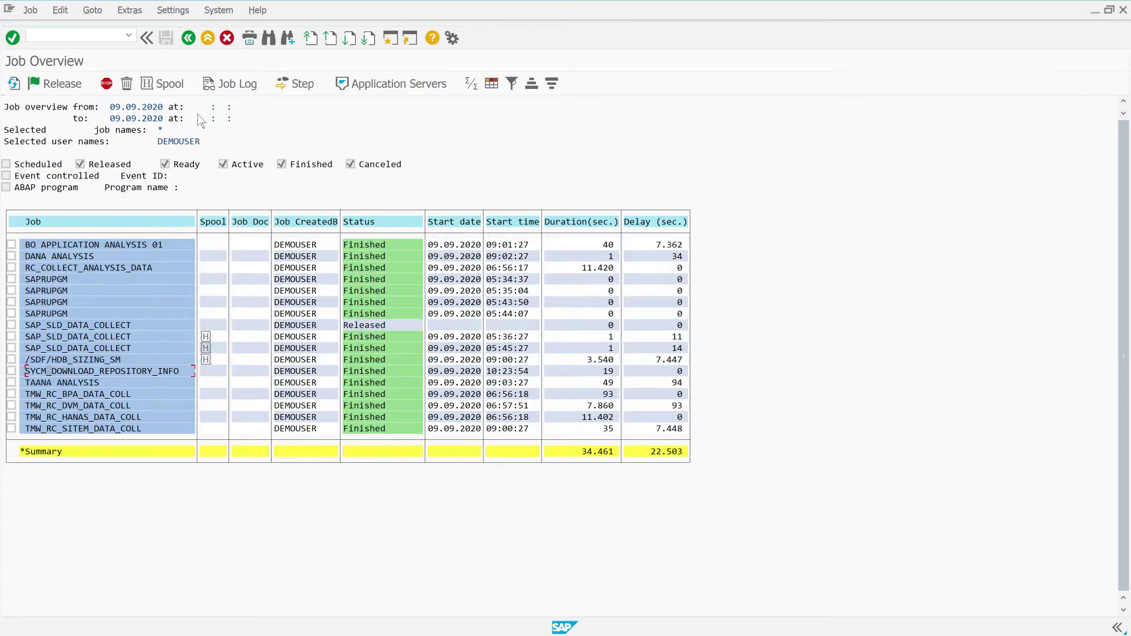
pyautogui.click(224, 88)
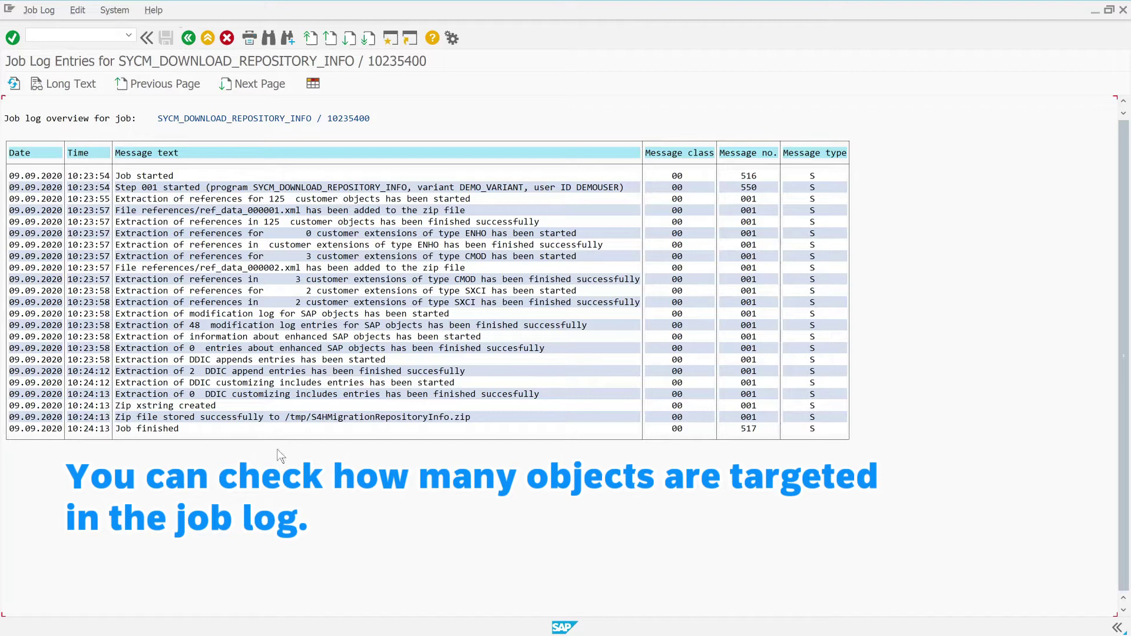
# Return to the ABAP Editor, run SYCM_DOWNLOAD_REPOSITORY_INFO directly and download its ZIP file as S4HMigrationRepositoryInfoCUP.zip to the Downloads folder.
pyautogui.click(189, 38)
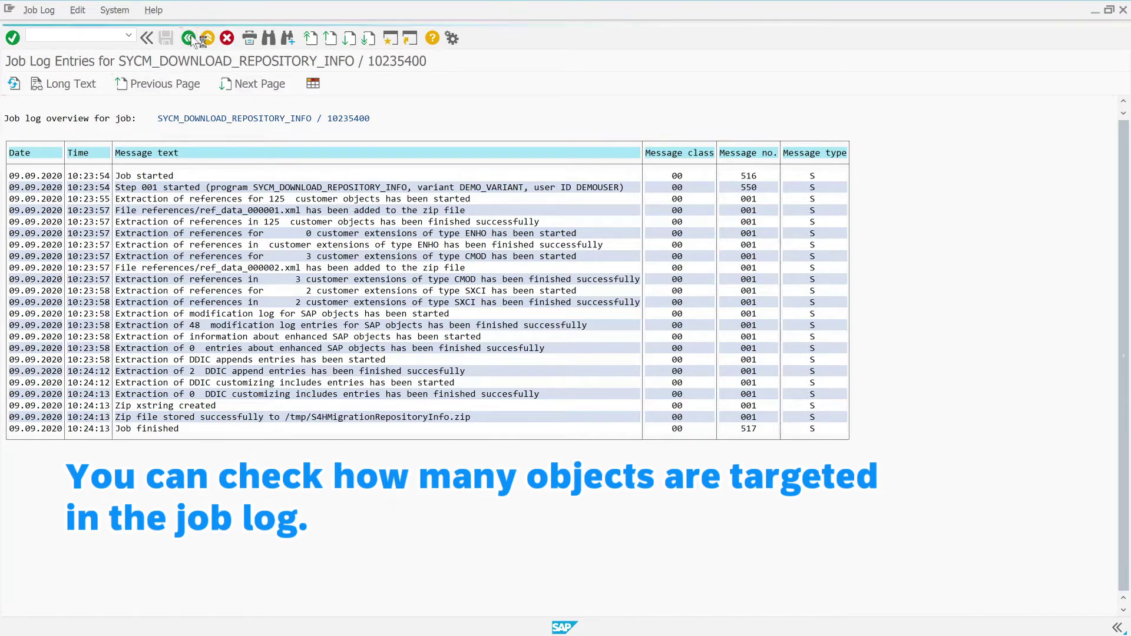
pyautogui.click(189, 39)
pyautogui.click(190, 38)
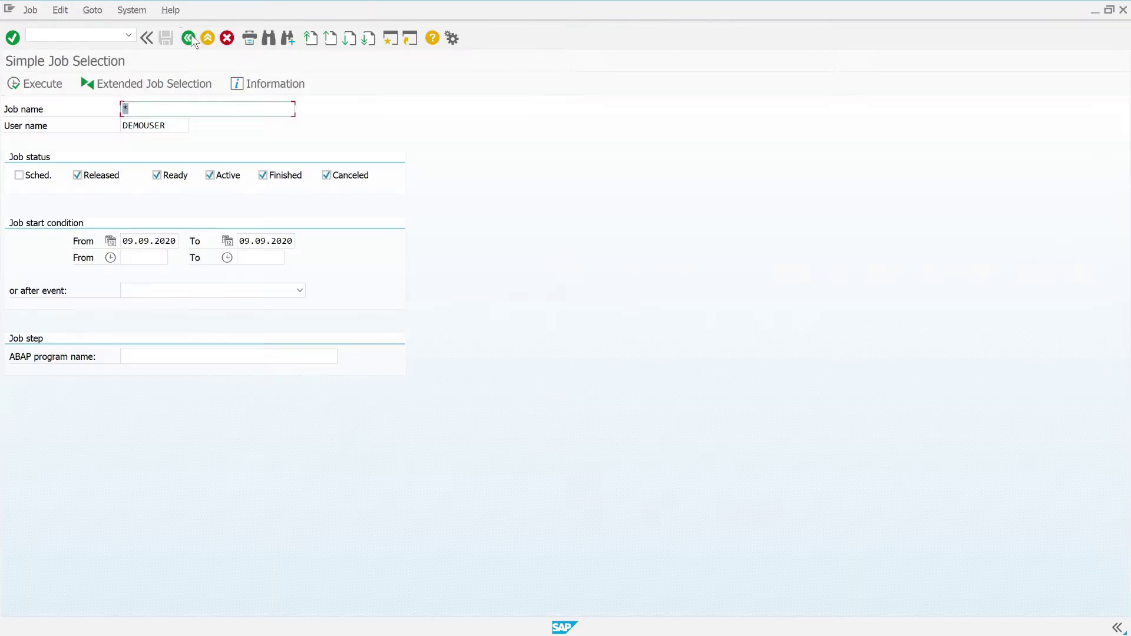
pyautogui.click(189, 37)
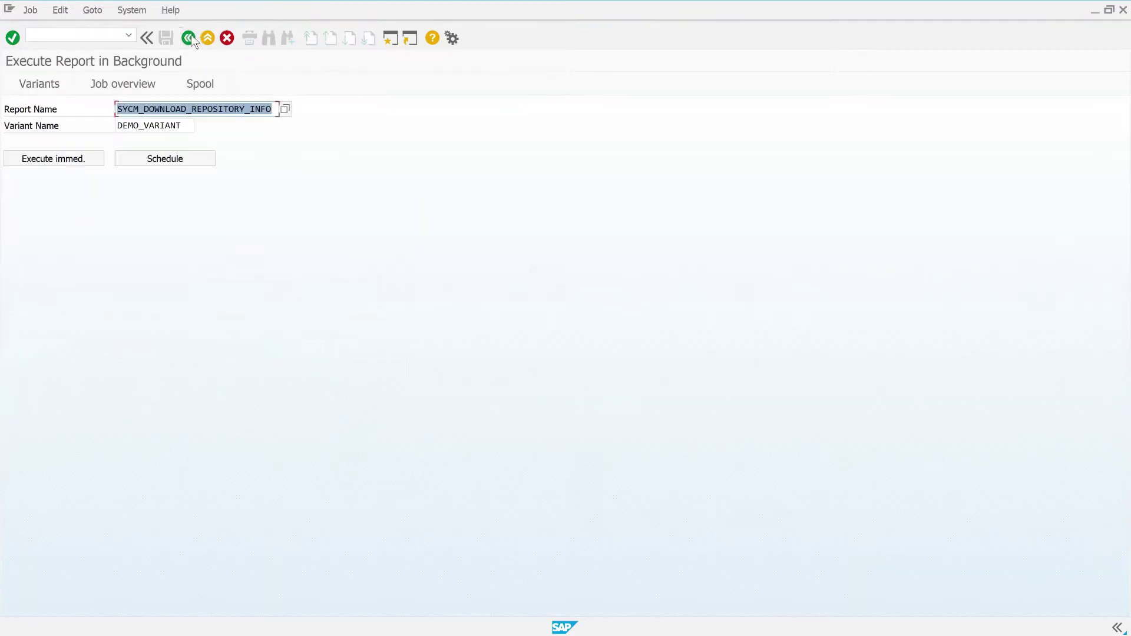
pyautogui.click(189, 38)
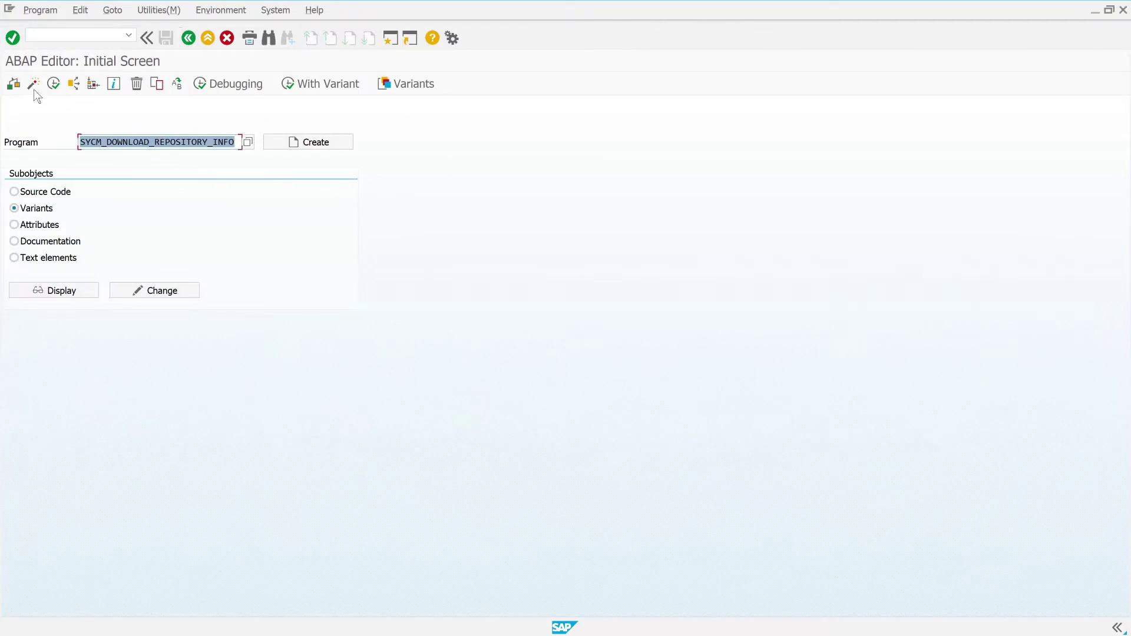
pyautogui.click(54, 84)
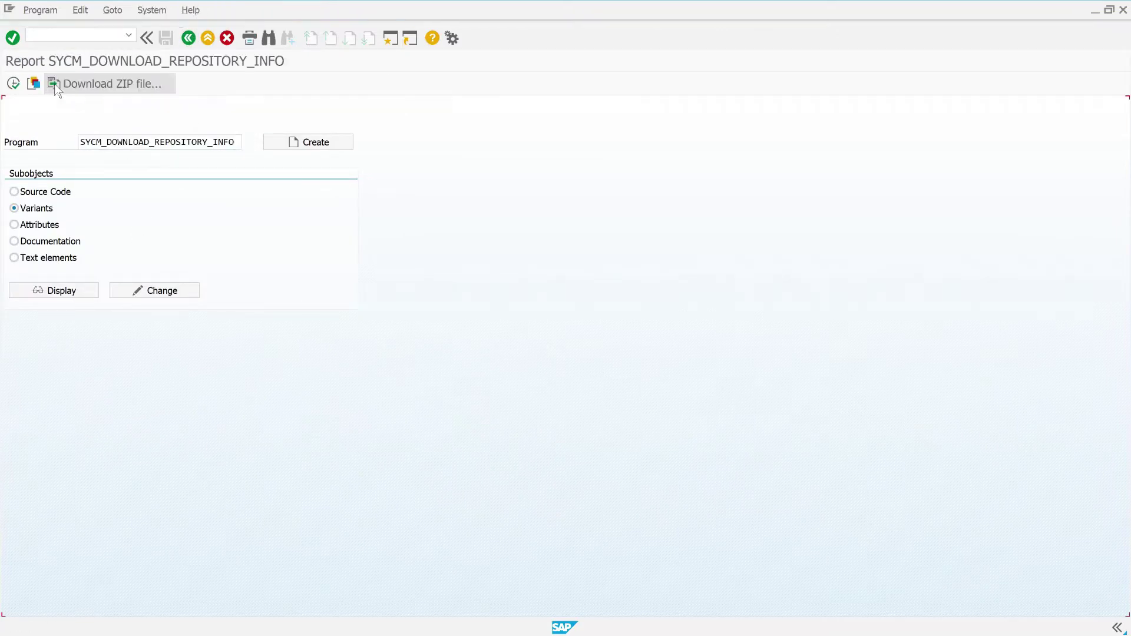
pyautogui.click(161, 84)
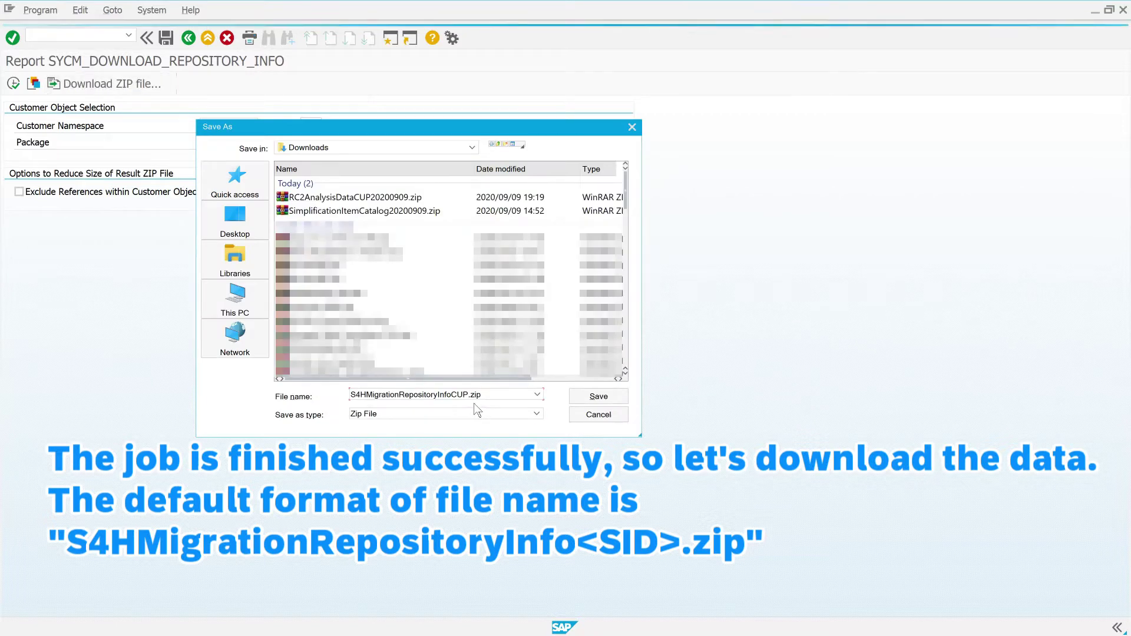
pyautogui.click(590, 399)
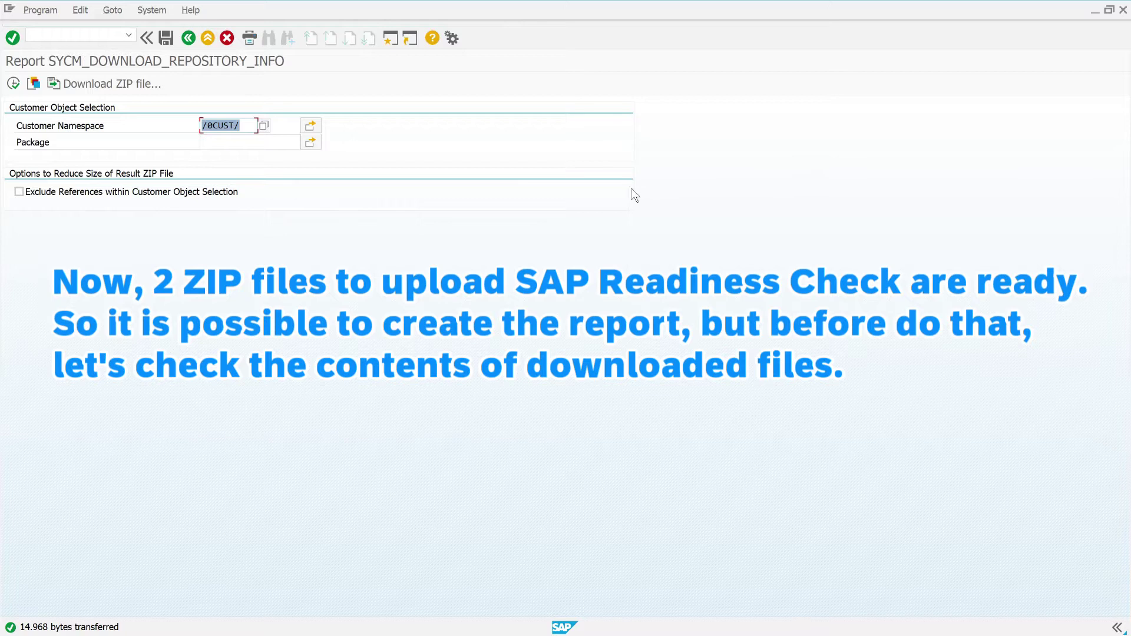
# Switch to File Explorer's Downloads folder, examine the contents of RC2AnalysisDataCUP20200909.zip and close the archive.
pyautogui.press('super+e')
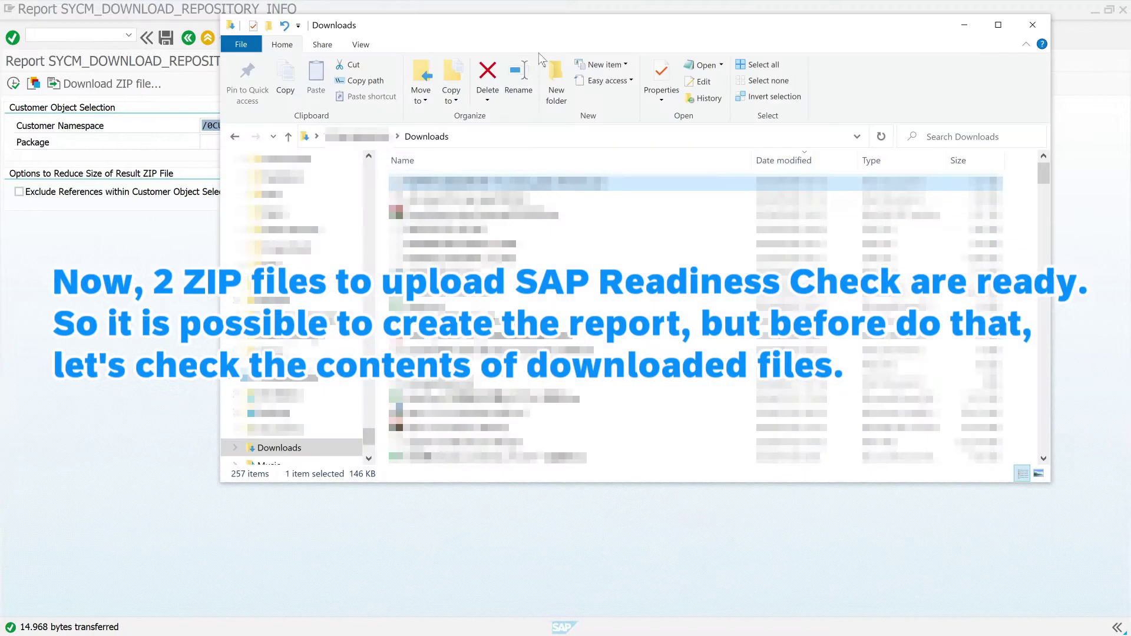
pyautogui.scroll(1, 544, 200)
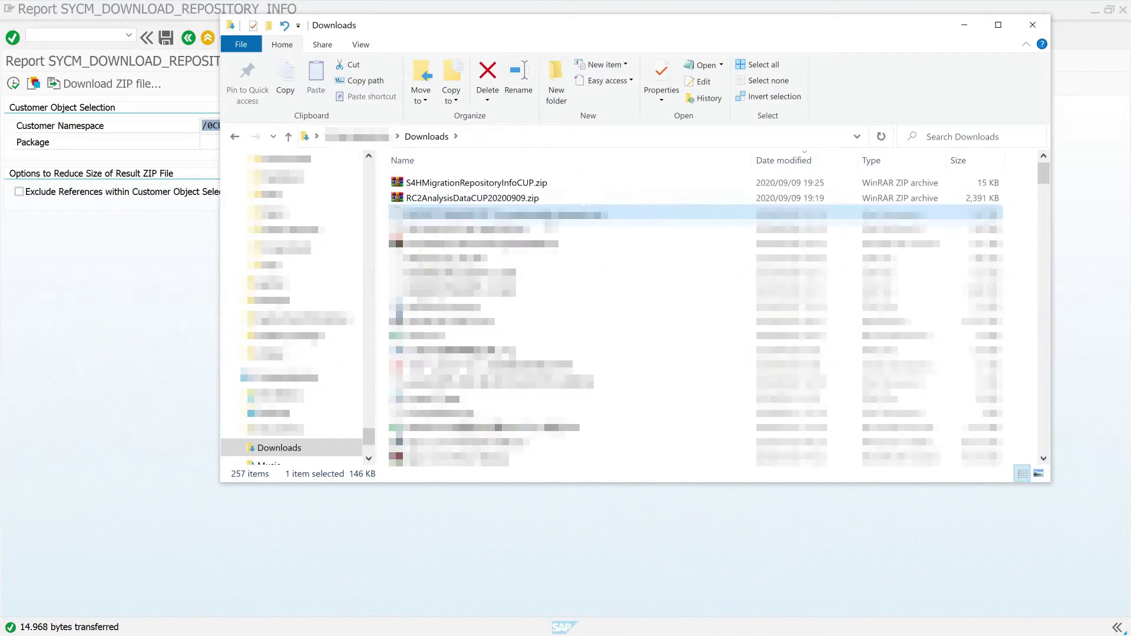
pyautogui.click(544, 199)
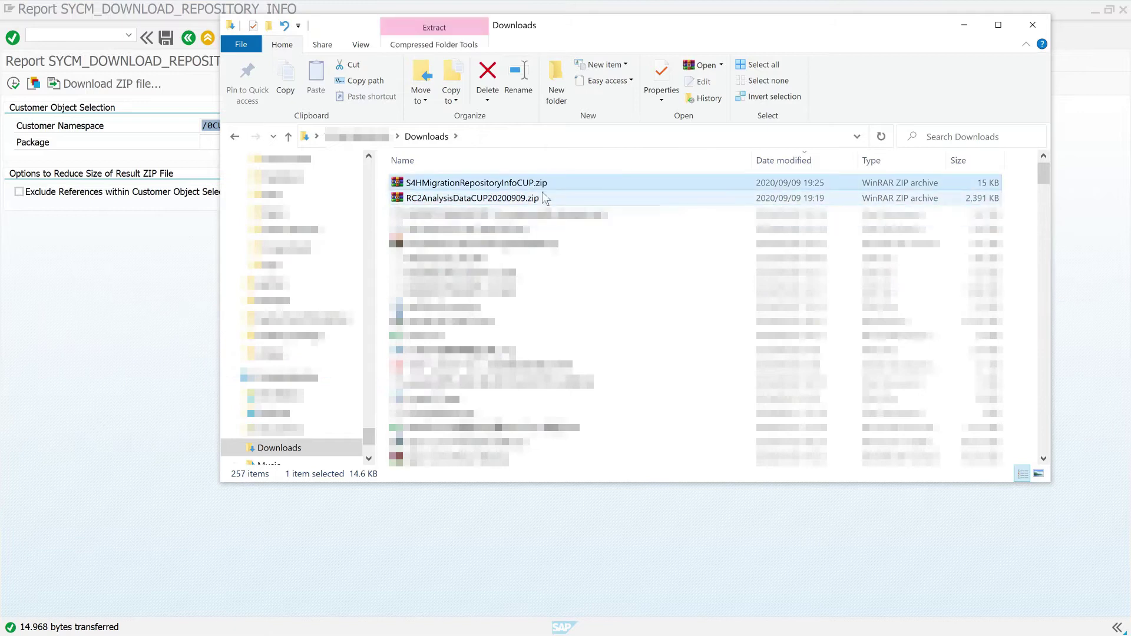
pyautogui.doubleClick(528, 199)
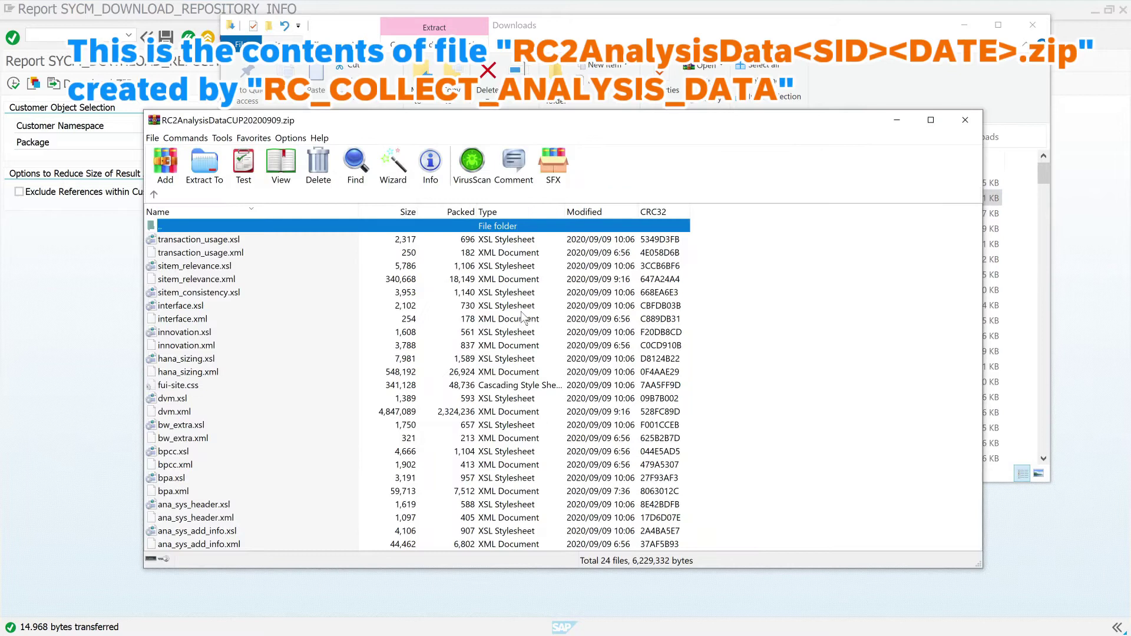
pyautogui.click(969, 123)
# Open S4HMigrationRepositoryInfoCUP.zip, look inside its references folder and return to the archive's top level.
pyautogui.click(598, 180)
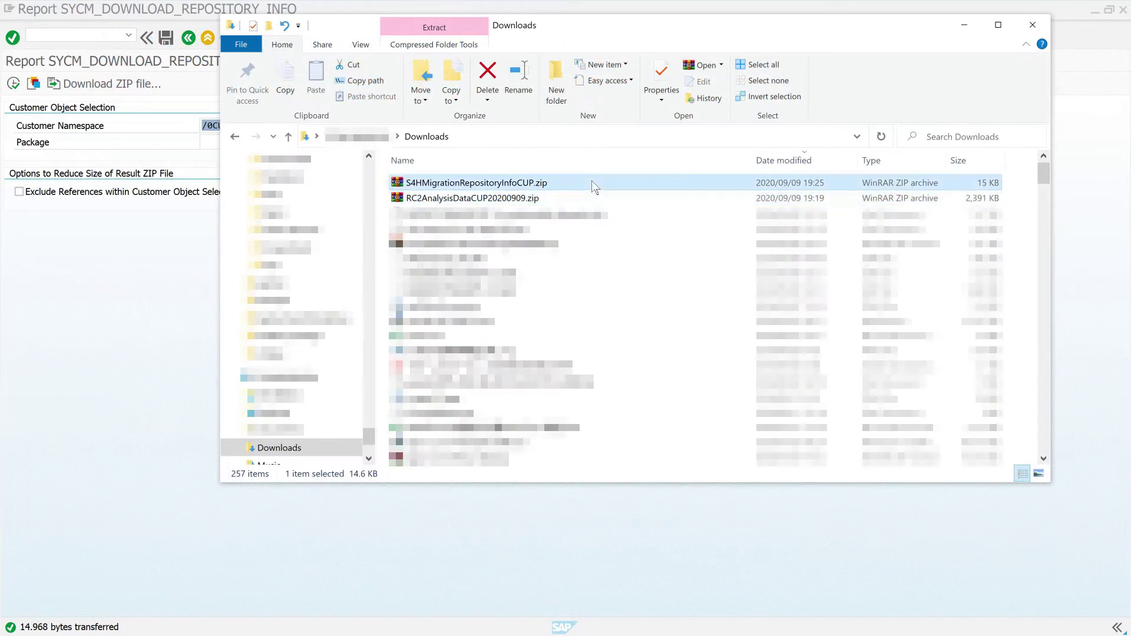
pyautogui.doubleClick(529, 181)
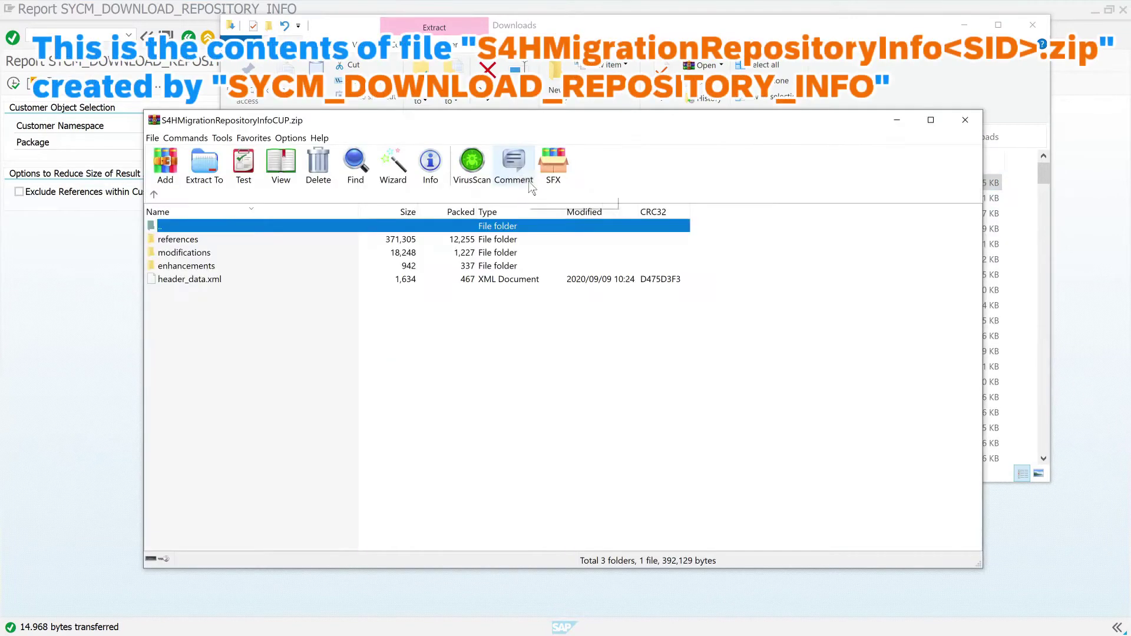
pyautogui.doubleClick(188, 240)
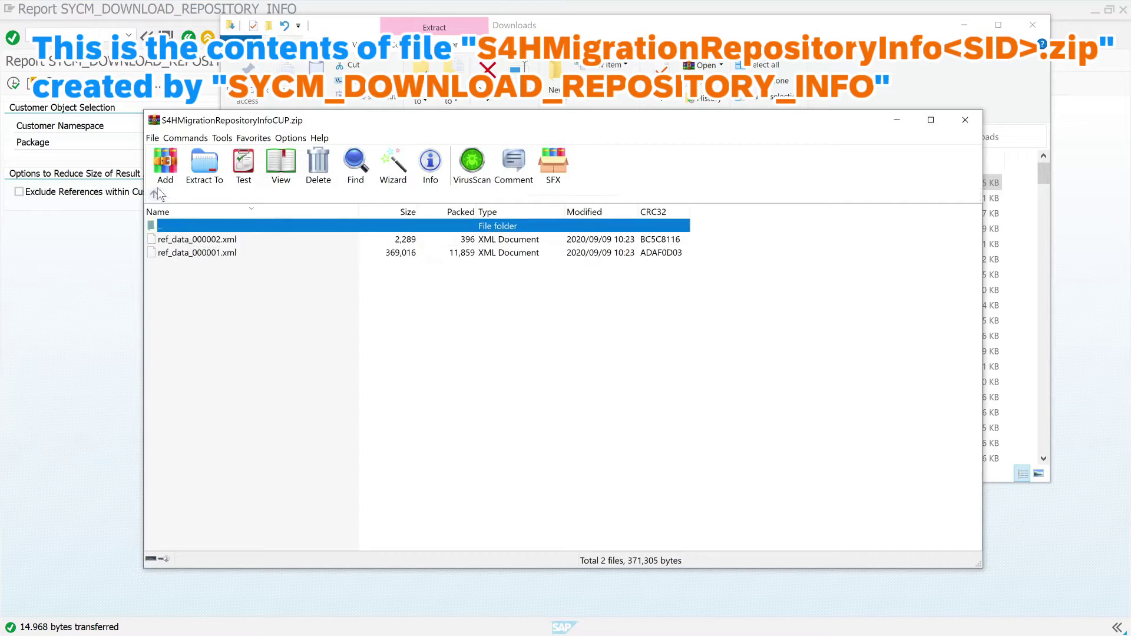
pyautogui.click(154, 194)
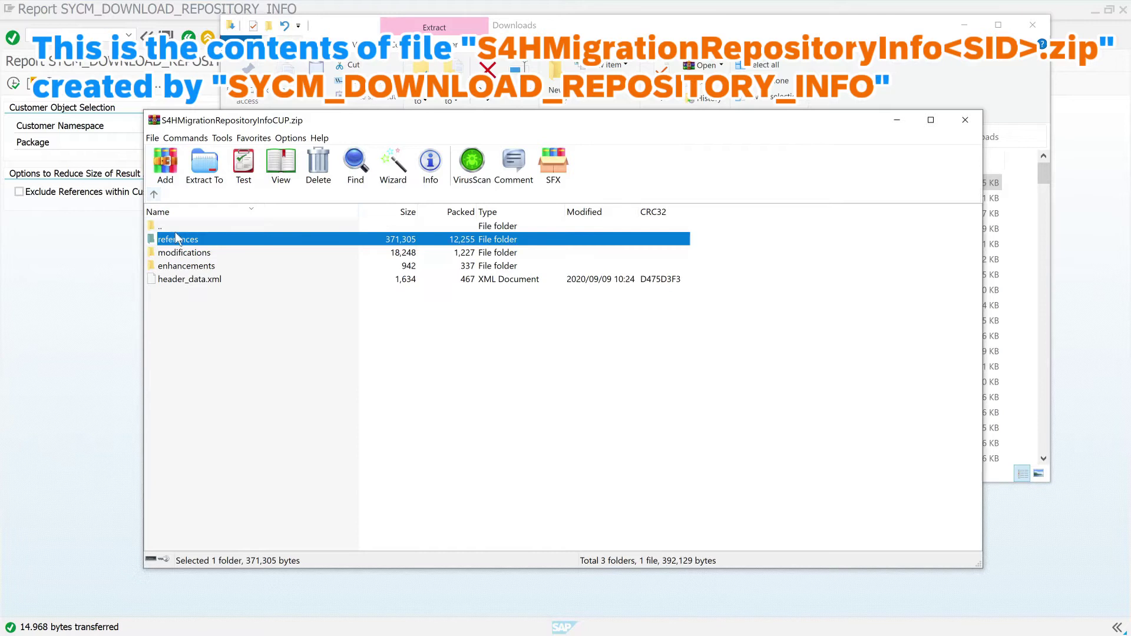
# Look inside the archive's modifications and enhancements folders, return to its top level, close the archive and put the Downloads window away.
pyautogui.doubleClick(183, 252)
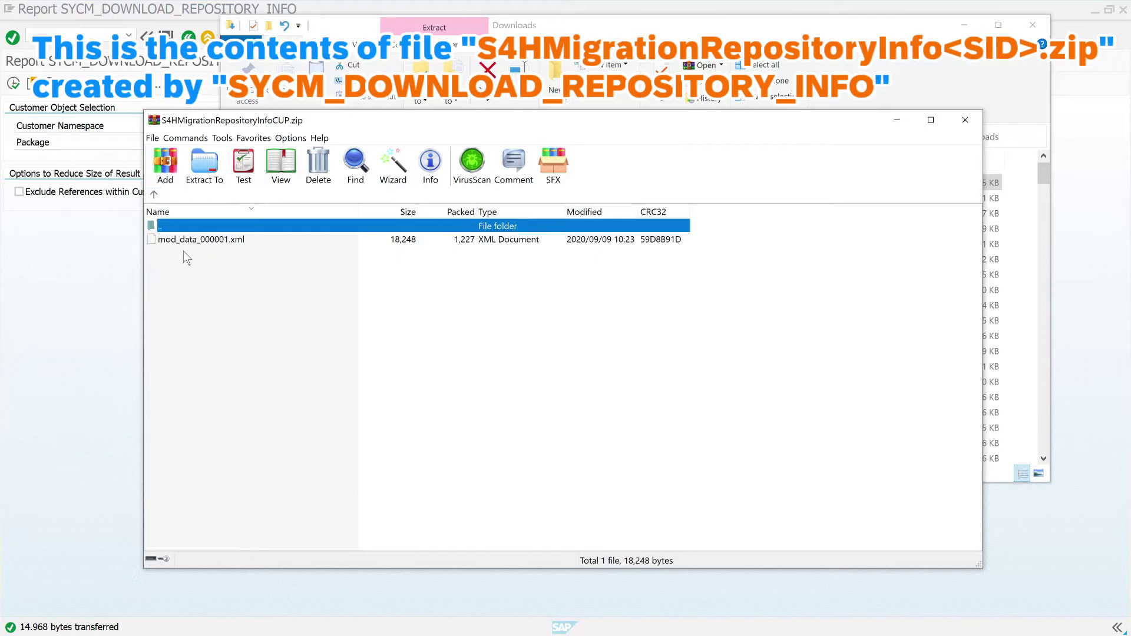
pyautogui.click(155, 195)
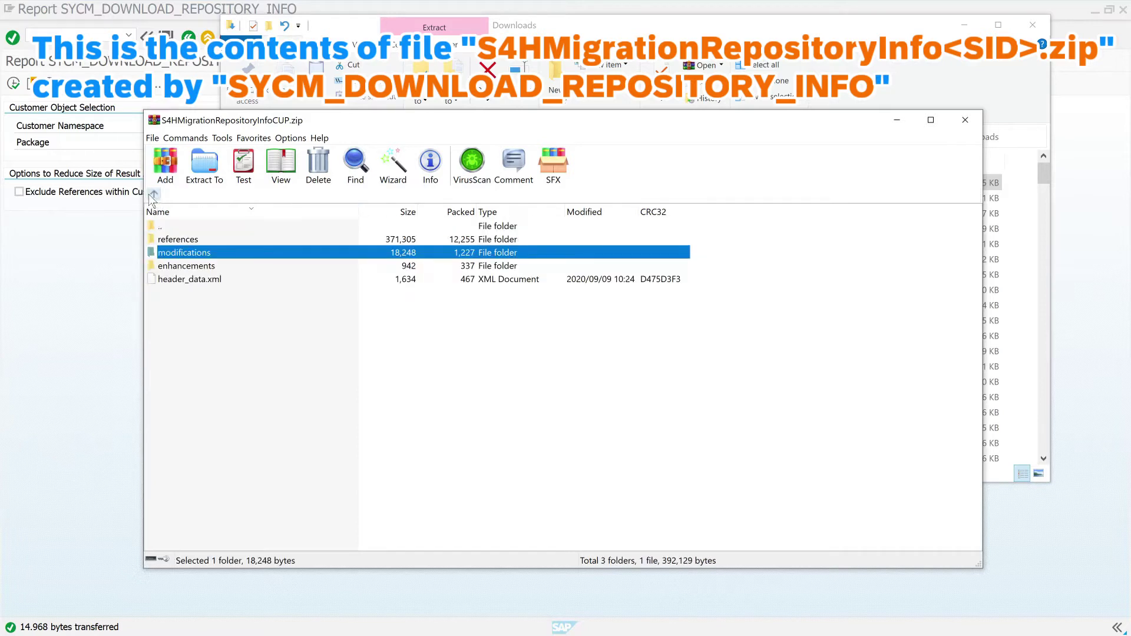
pyautogui.click(175, 268)
pyautogui.doubleClick(175, 267)
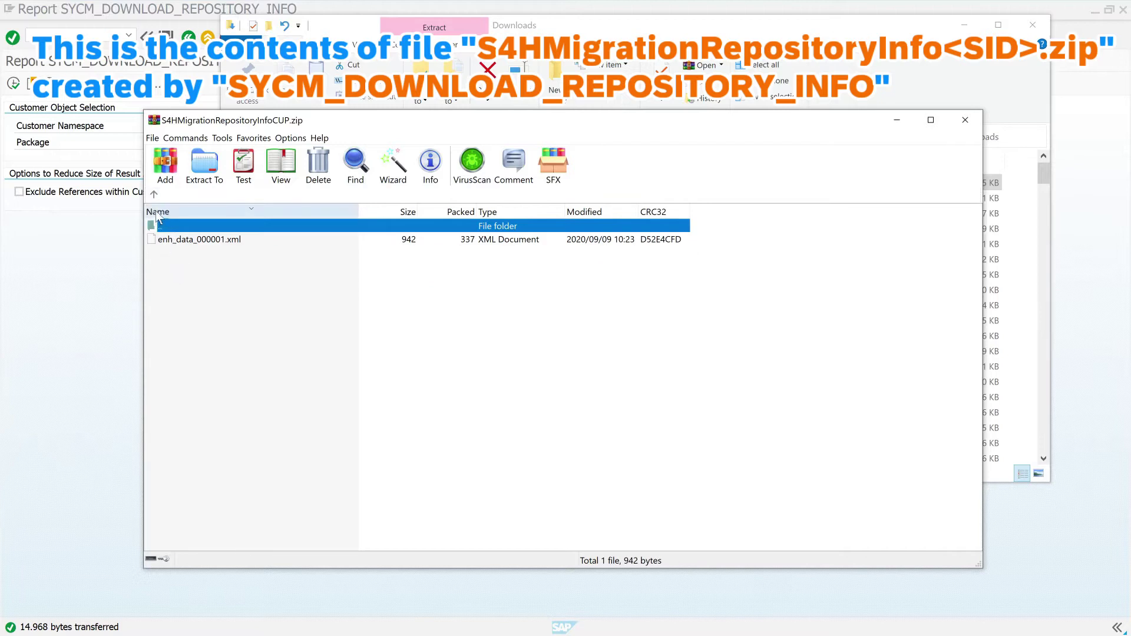
pyautogui.click(154, 194)
pyautogui.click(203, 306)
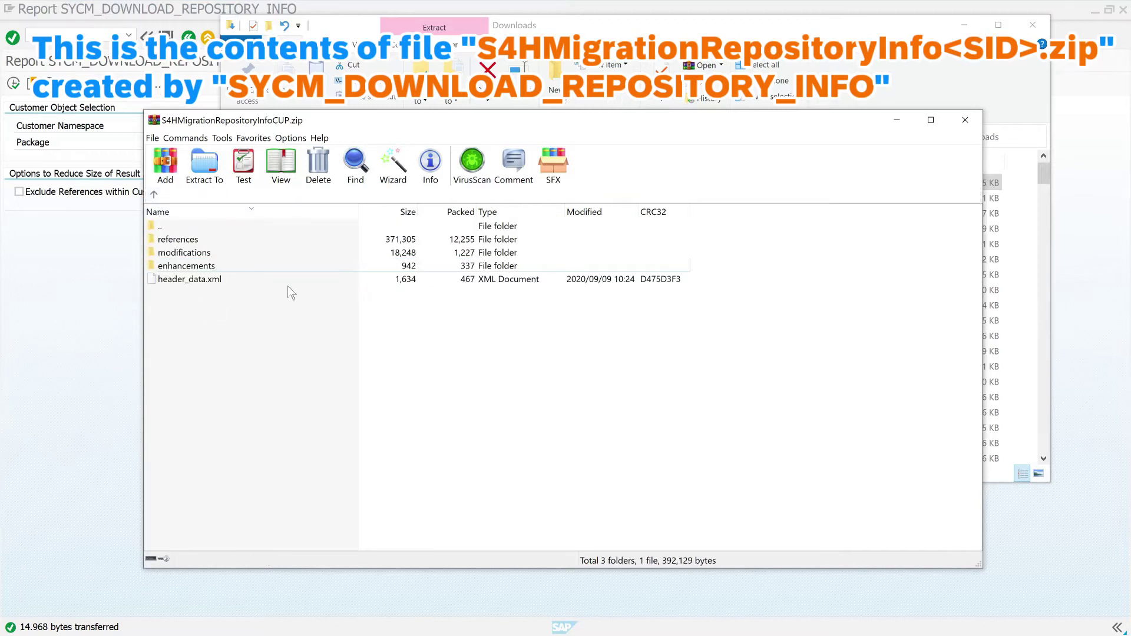
pyautogui.click(960, 121)
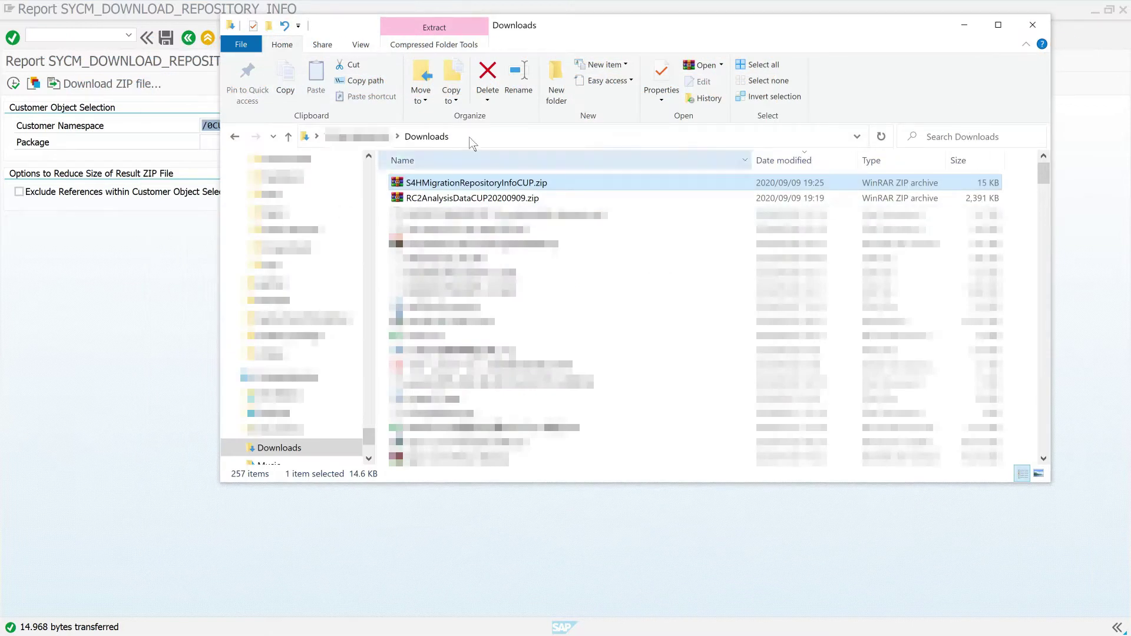
pyautogui.click(969, 22)
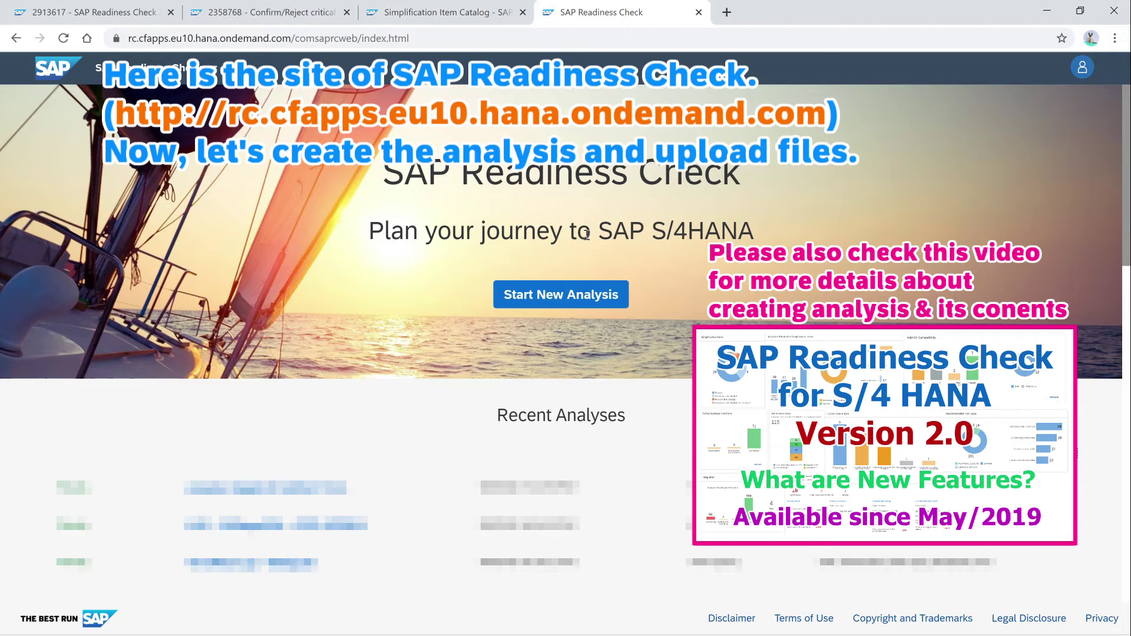
# Switch to the SAP Readiness Check site in the browser, start a new analysis named demo_analyasis and select the customer.
pyautogui.click(587, 298)
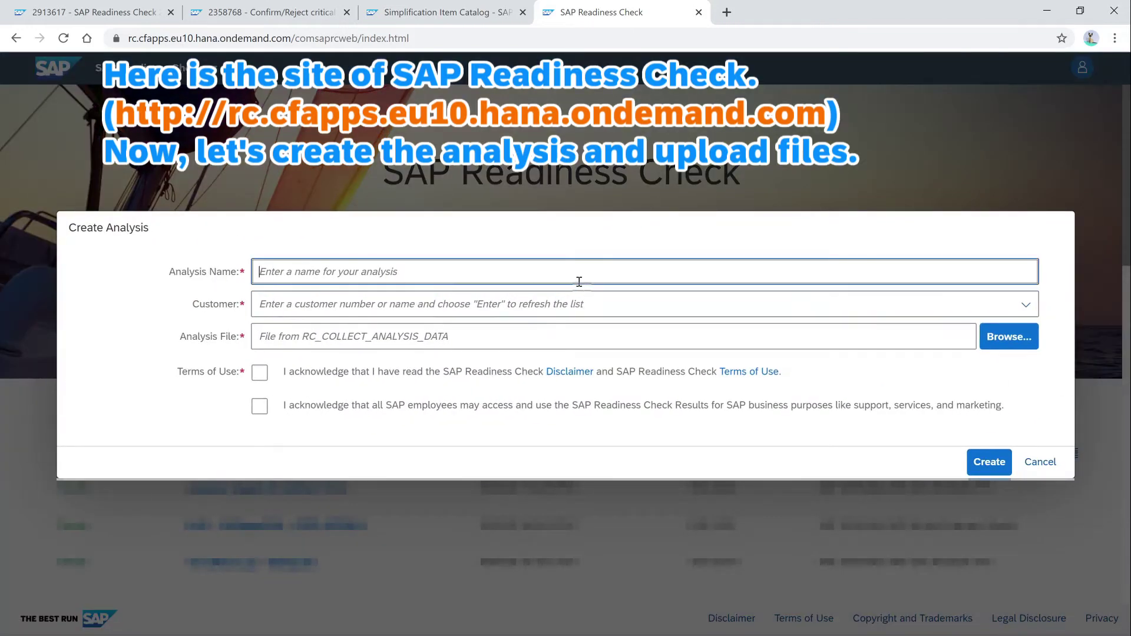
pyautogui.write('demo_analyasis')
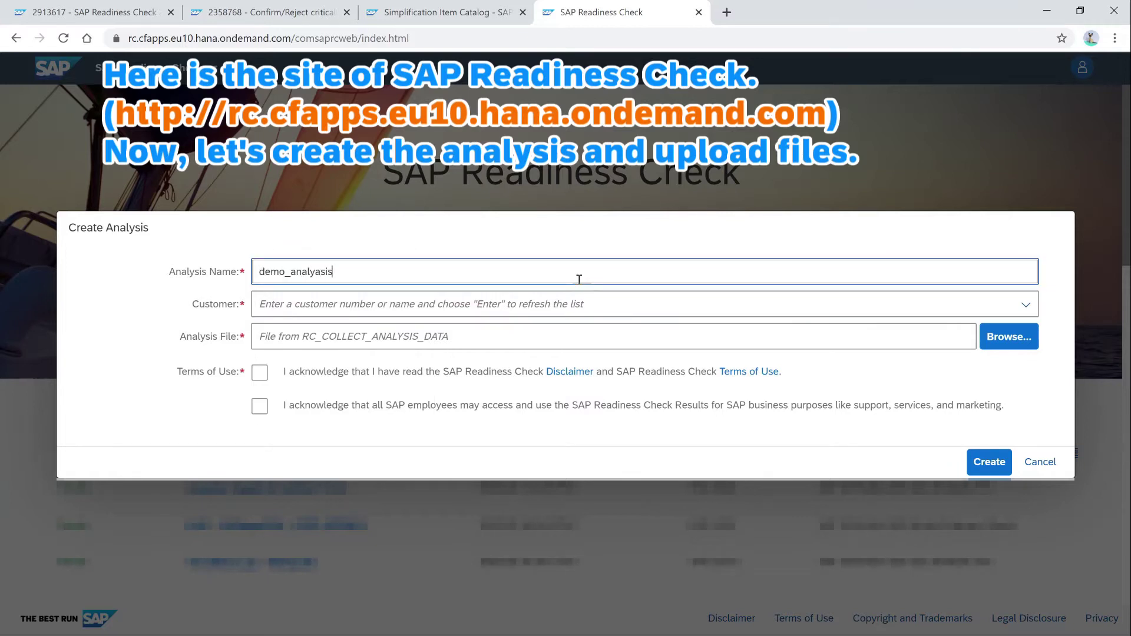
pyautogui.click(512, 300)
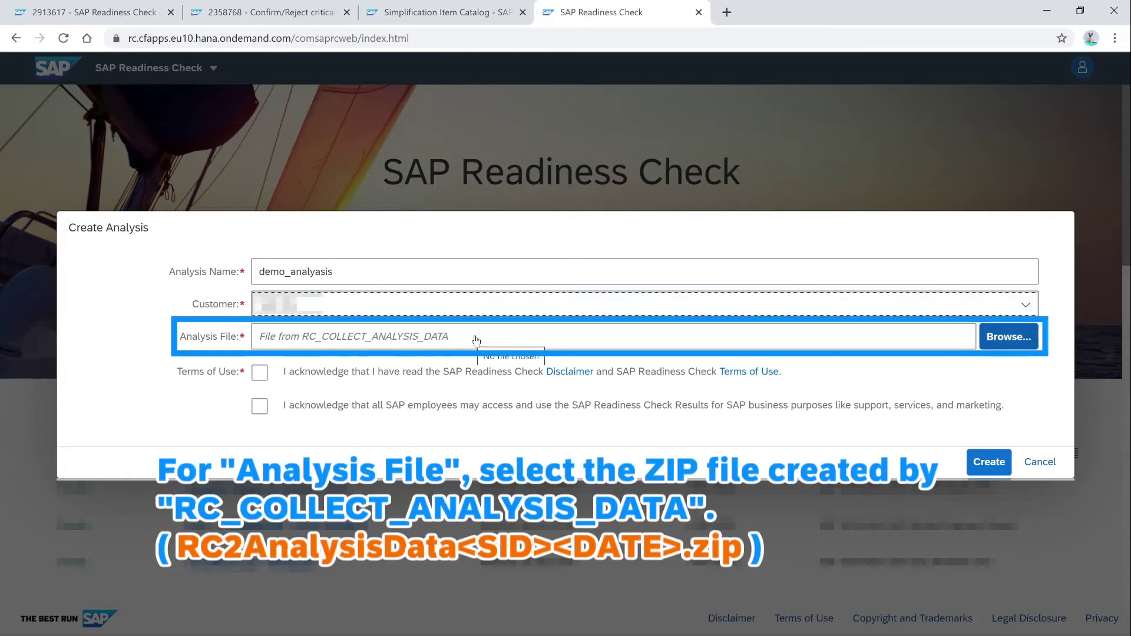
# Attach RC2AnalysisDataCUP20200909.zip from the Downloads folder as the new analysis's file.
pyautogui.click(1010, 346)
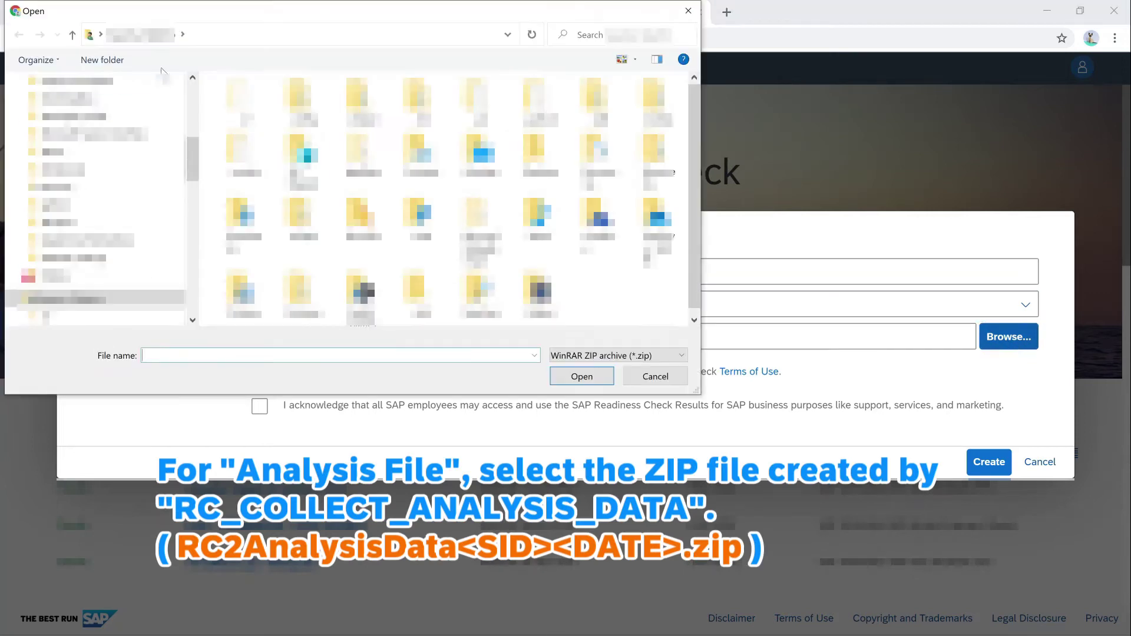
pyautogui.click(189, 92)
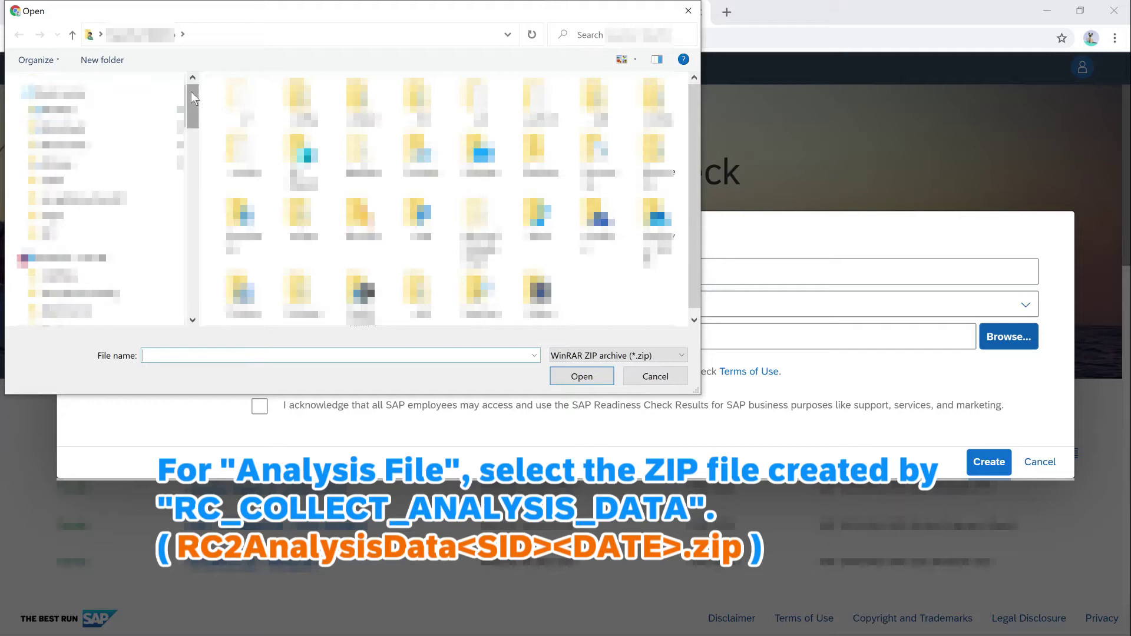
pyautogui.click(62, 128)
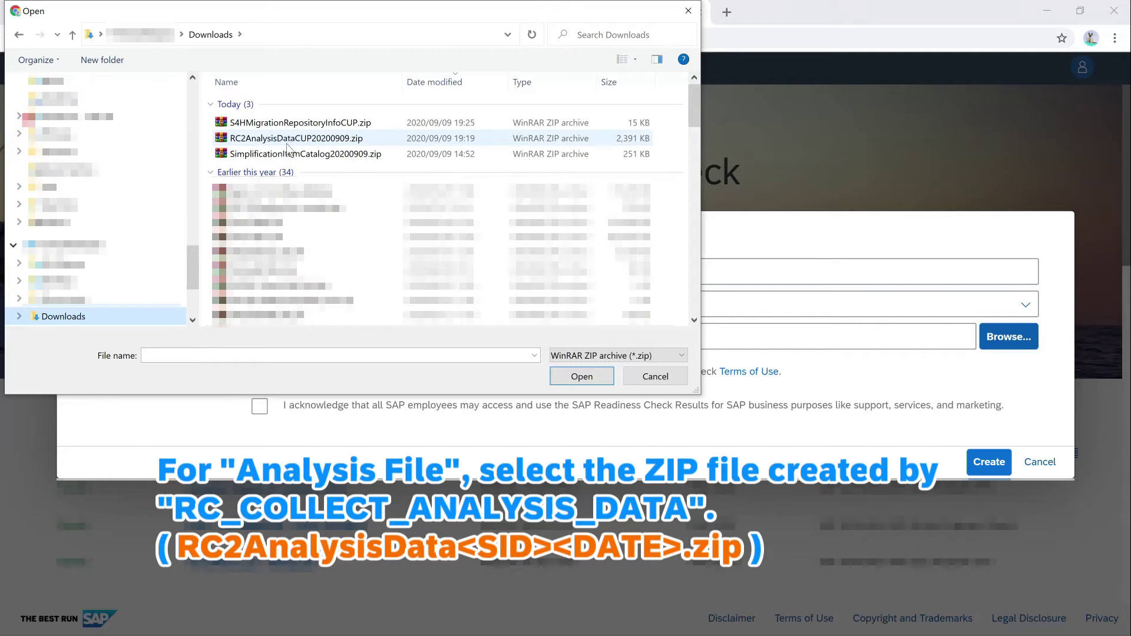
pyautogui.click(355, 139)
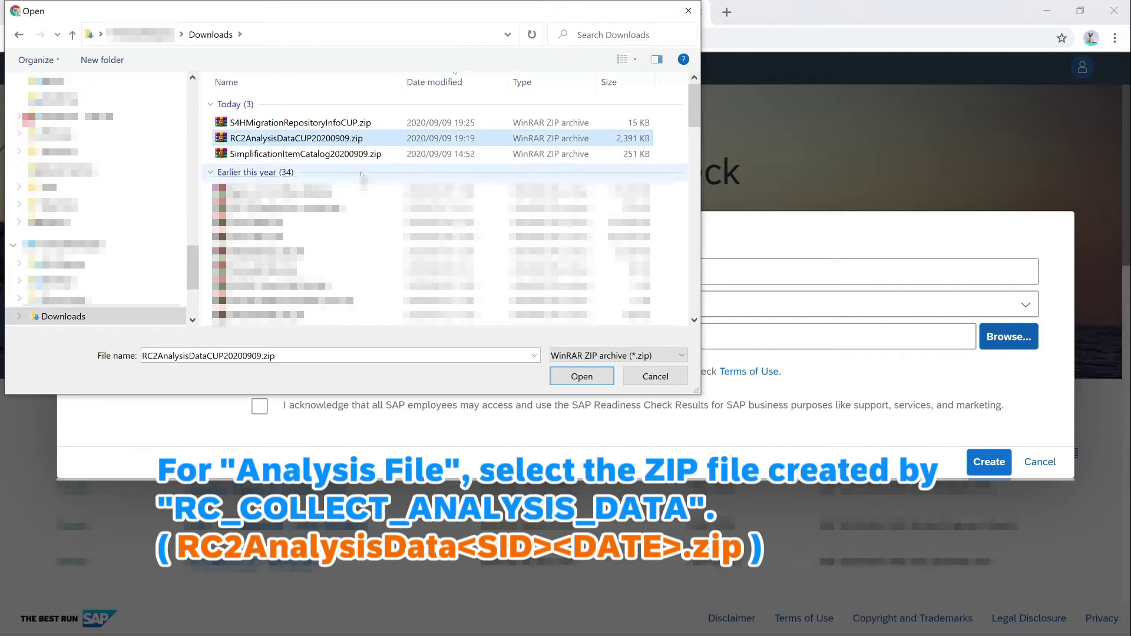
pyautogui.click(582, 377)
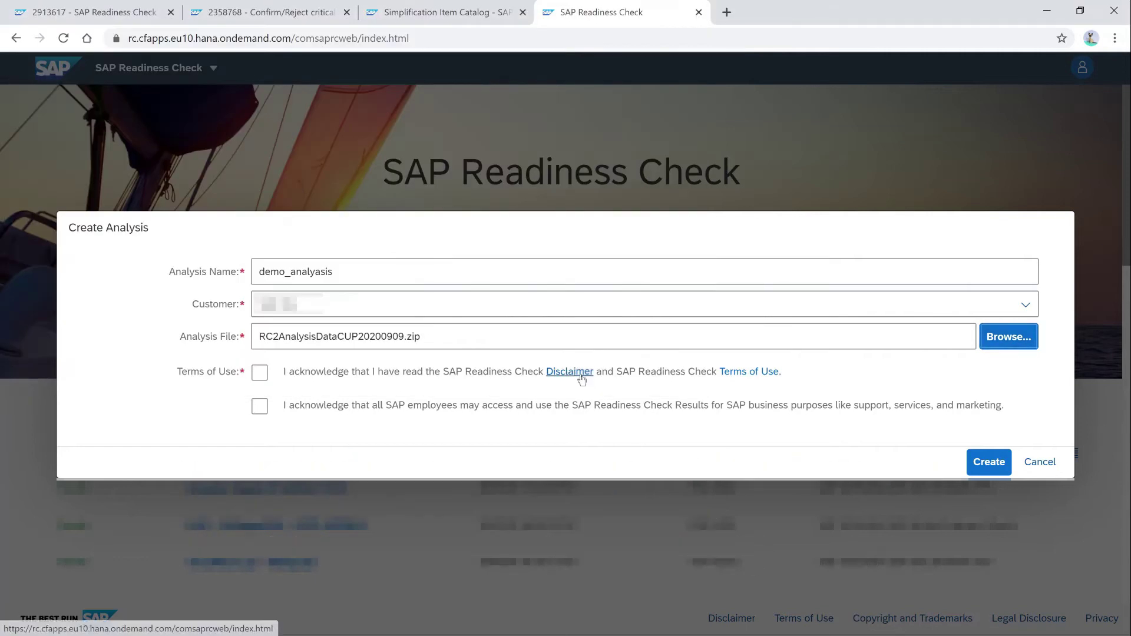
# Accept both the terms of use and the SAP employee access acknowledgements, and create the analysis.
pyautogui.click(259, 372)
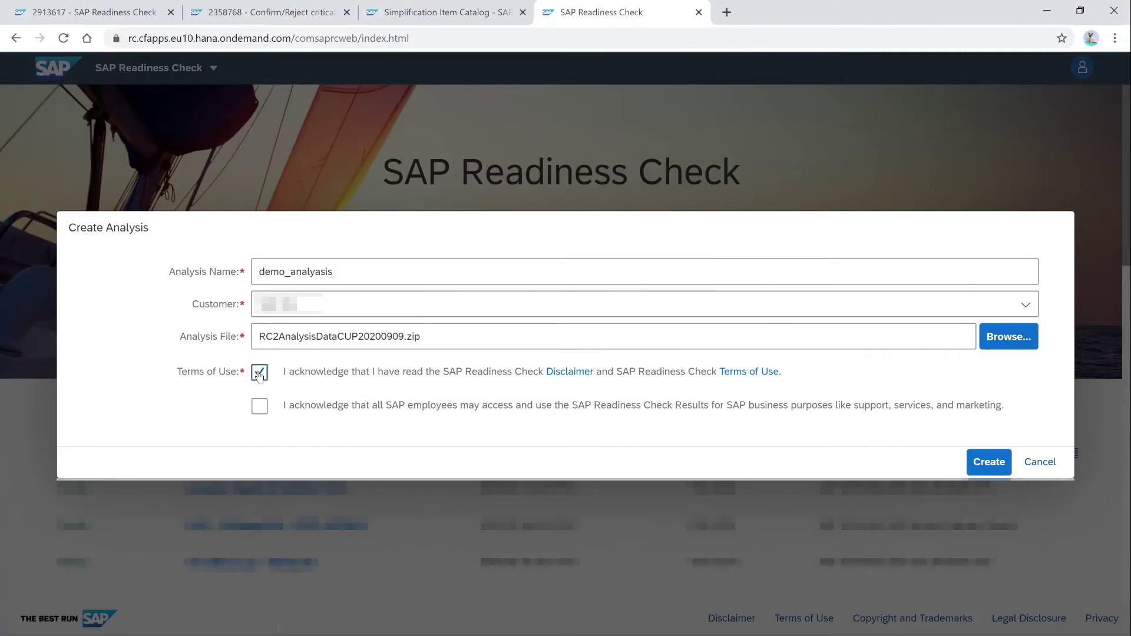
pyautogui.click(259, 406)
pyautogui.click(976, 469)
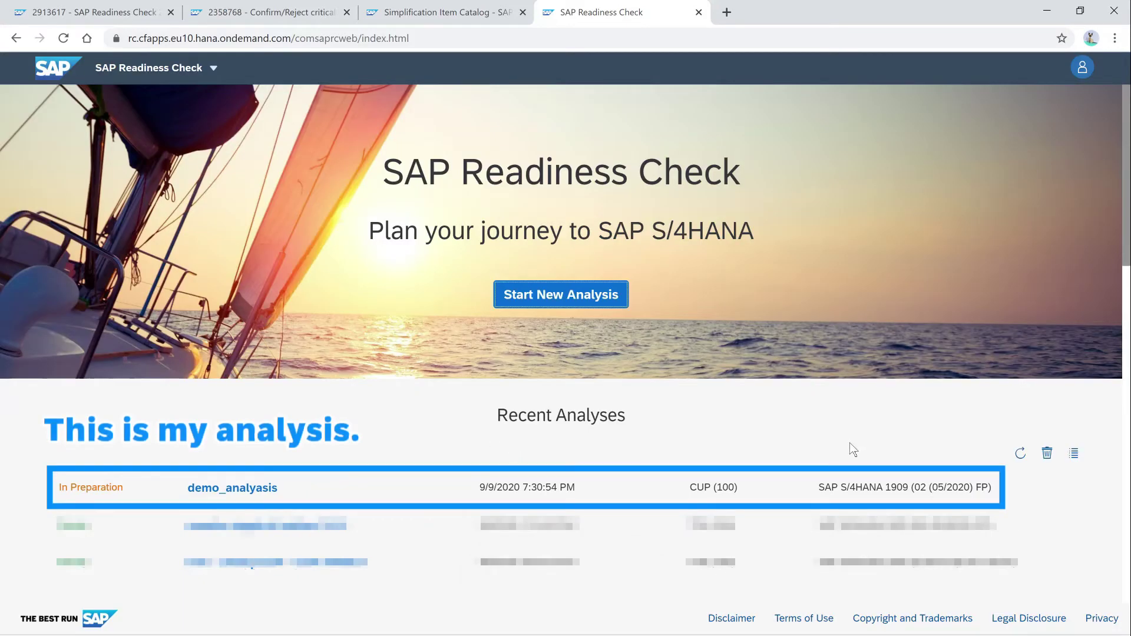
# Refresh the Recent Analyses list until demo_analyasis is ready and open it.
pyautogui.click(1028, 457)
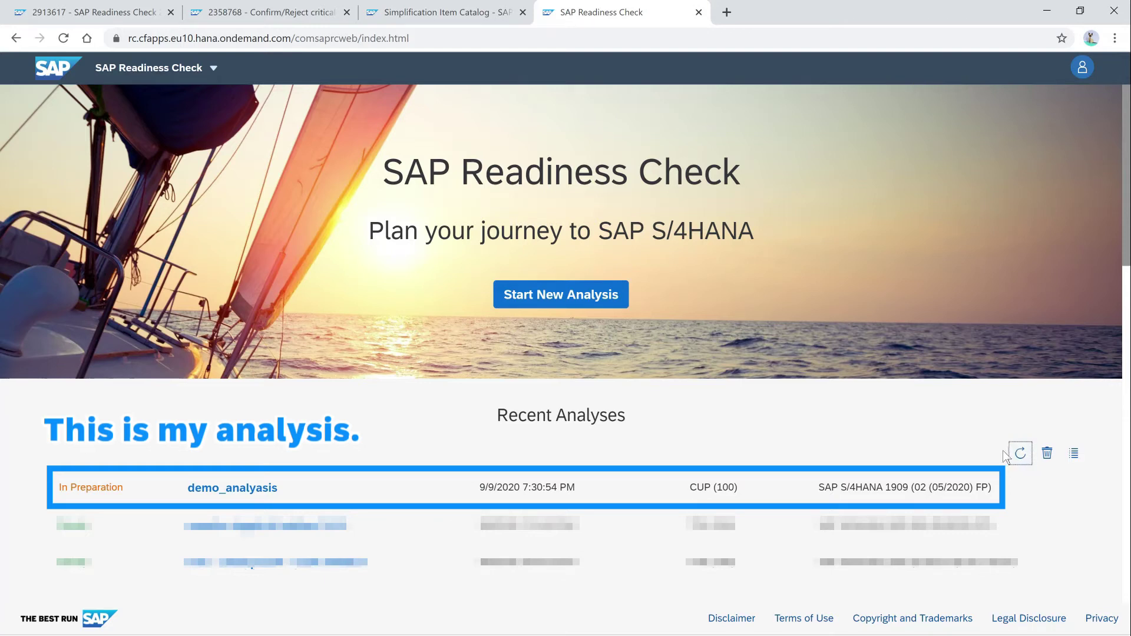
pyautogui.click(1021, 453)
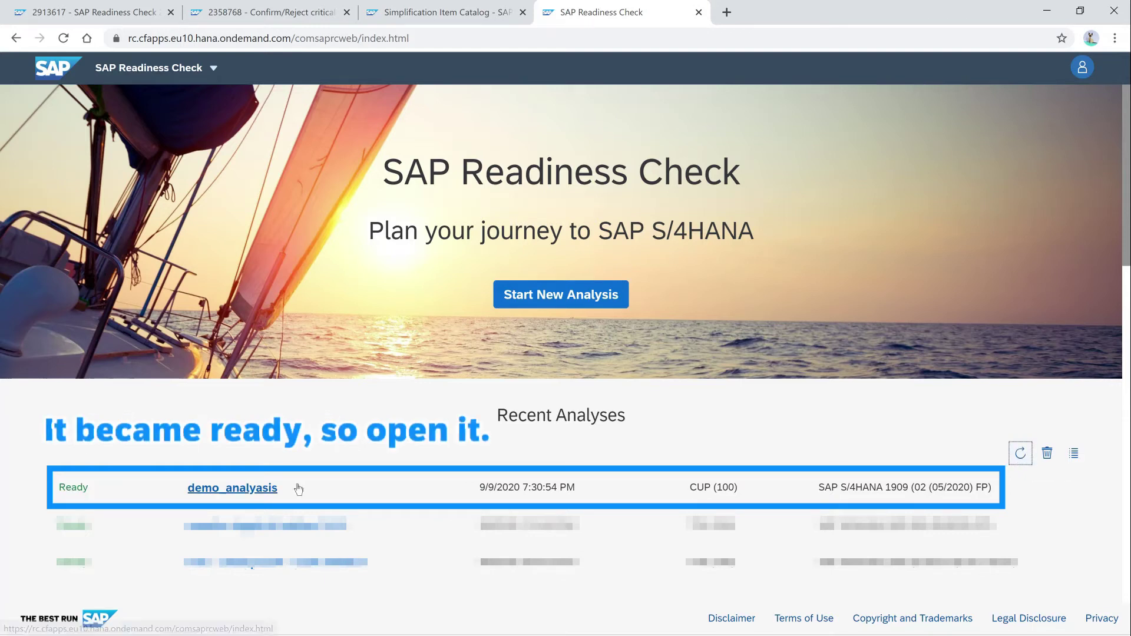
pyautogui.click(262, 489)
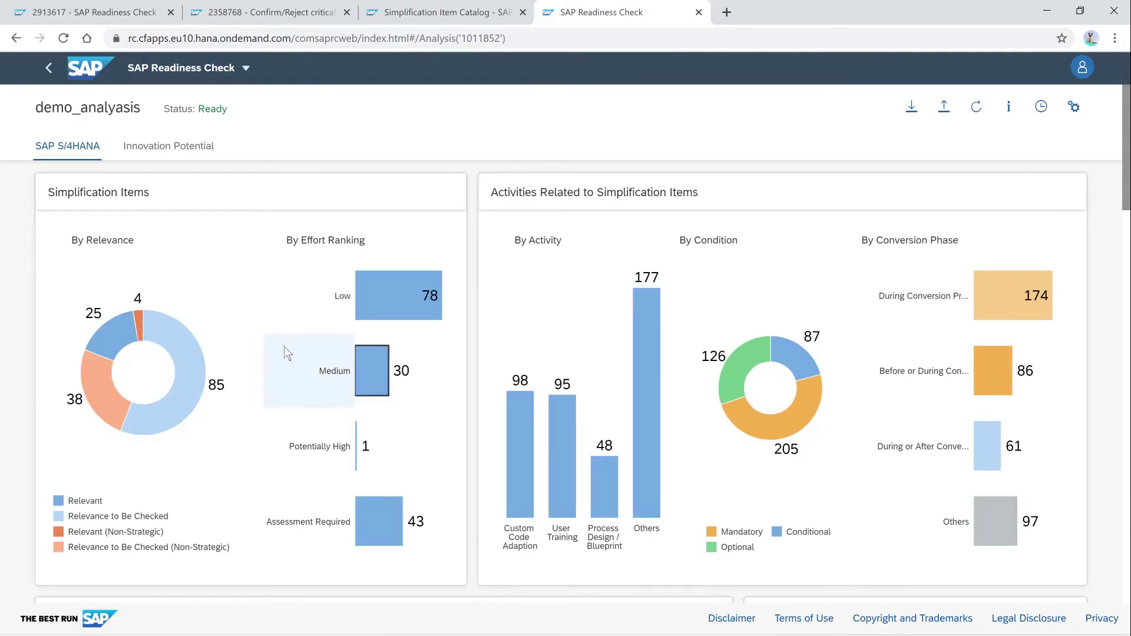
# Review the analysis's sections down to Business Partners and return to the Custom Code Analysis section.
pyautogui.scroll(-5, 326, 362)
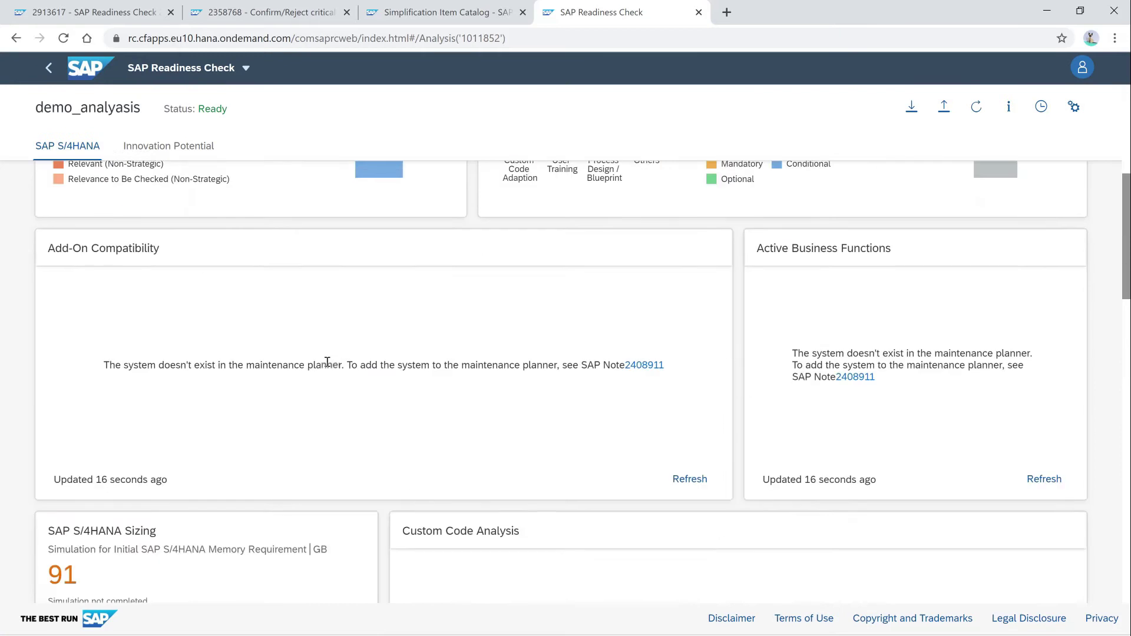
pyautogui.scroll(-1, 317, 360)
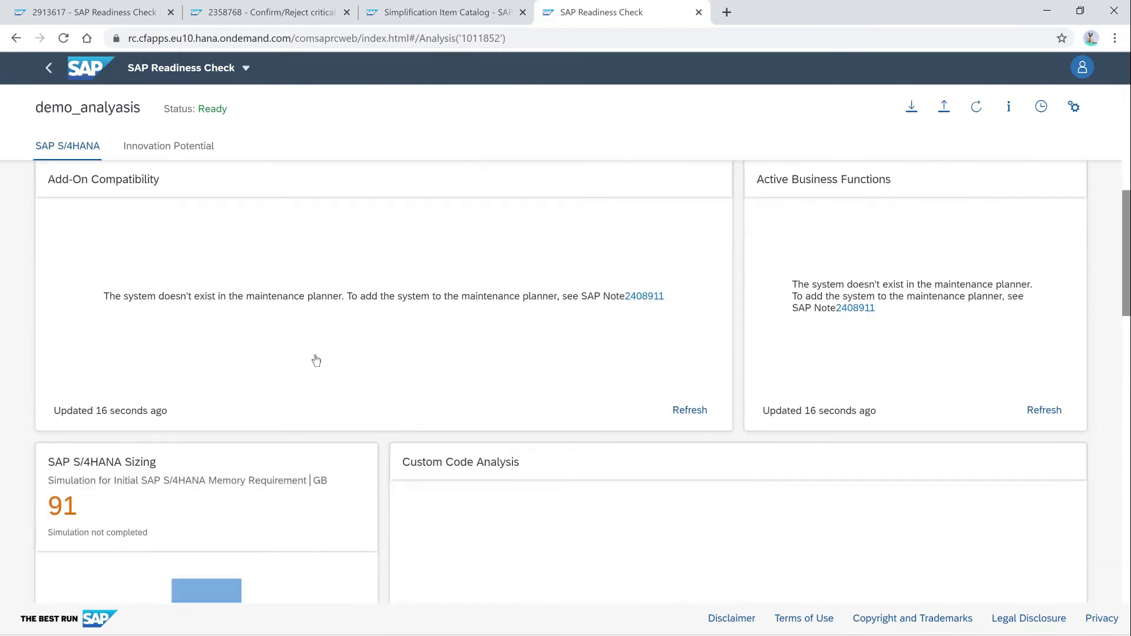
pyautogui.scroll(-8, 551, 357)
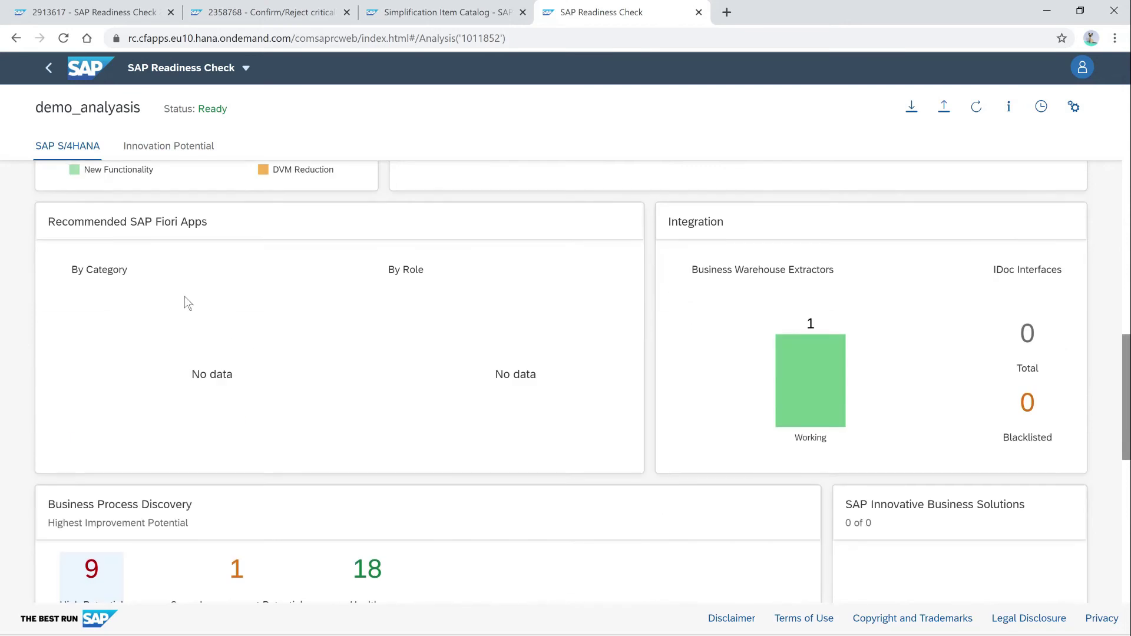
pyautogui.scroll(-5, 472, 308)
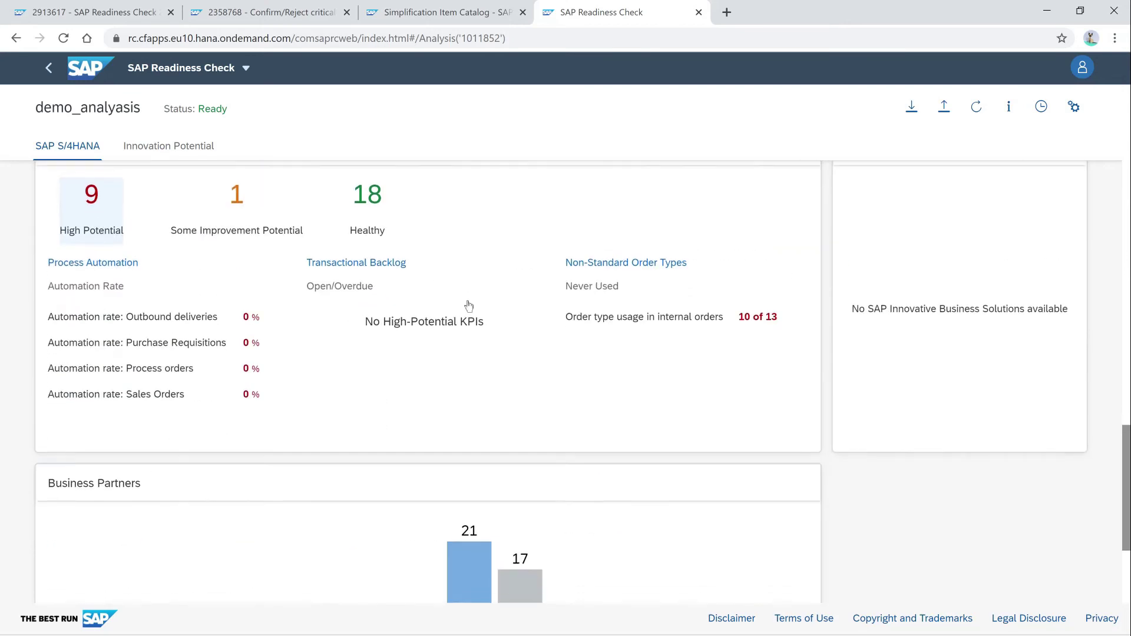
pyautogui.scroll(10, 469, 302)
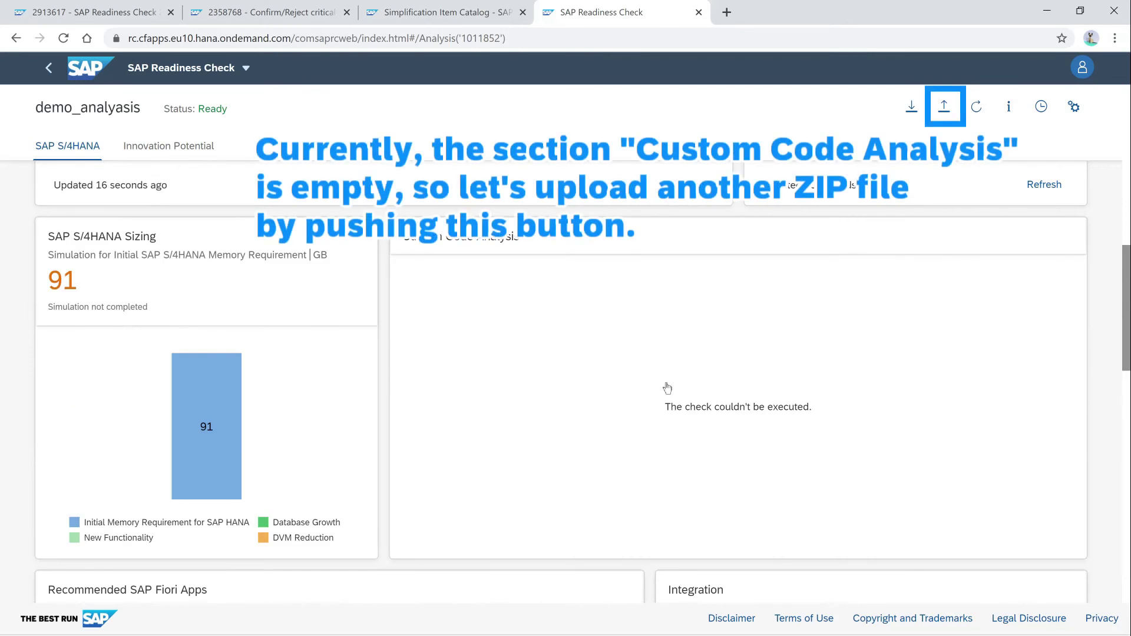
pyautogui.scroll(1, 733, 375)
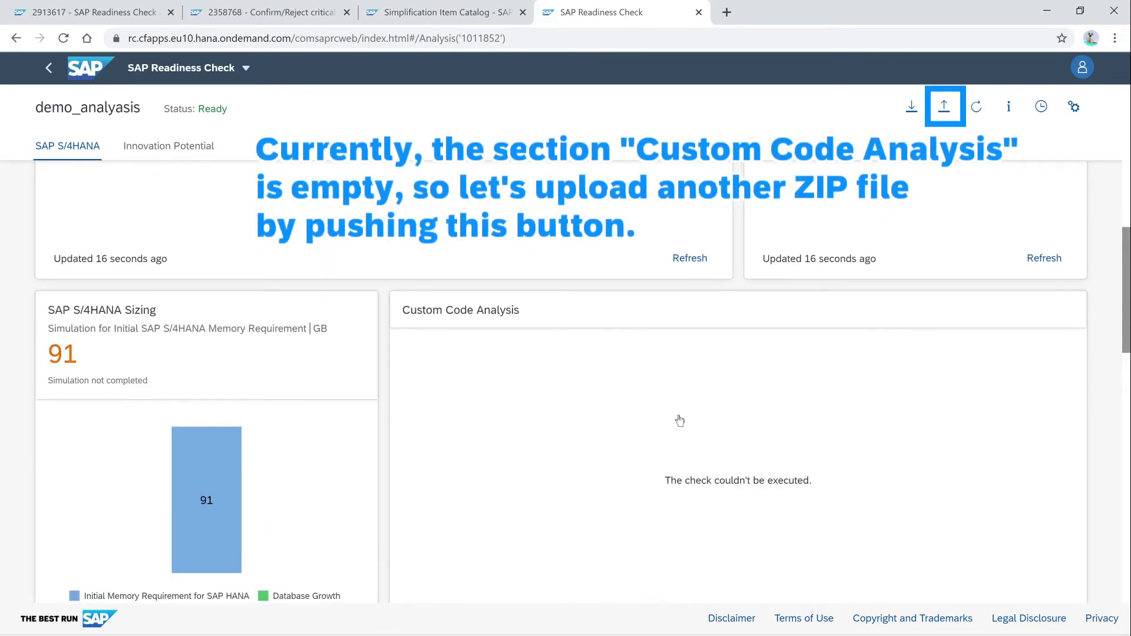
# Update the analysis with S4HMigrationRepositoryInfoCUP.zip from the Downloads folder, accepting the terms of use.
pyautogui.click(946, 109)
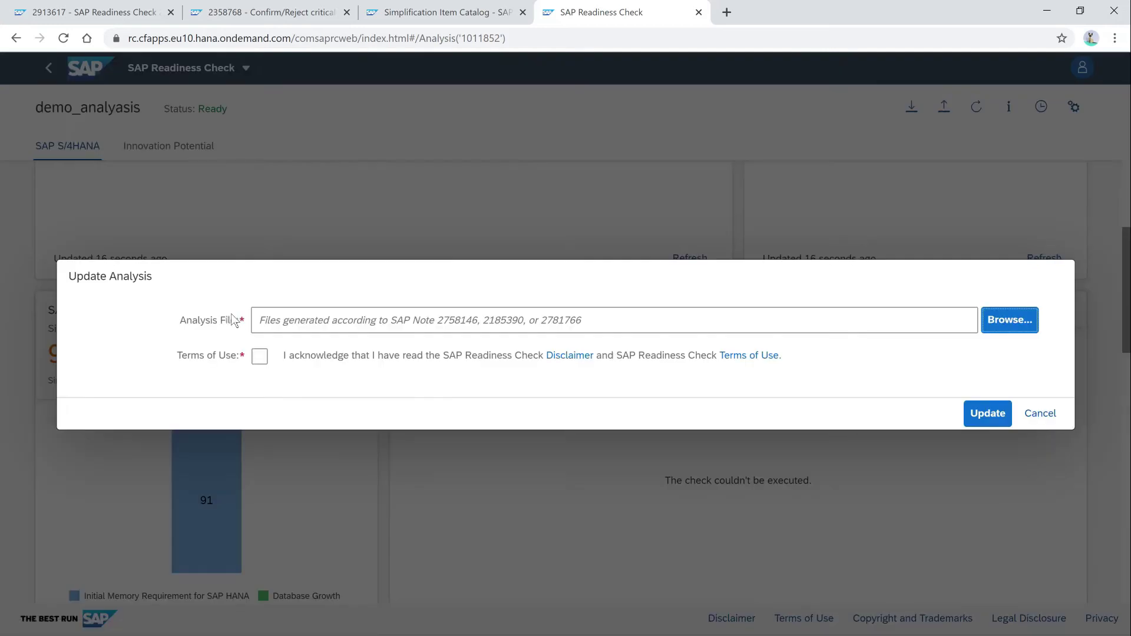
pyautogui.click(997, 320)
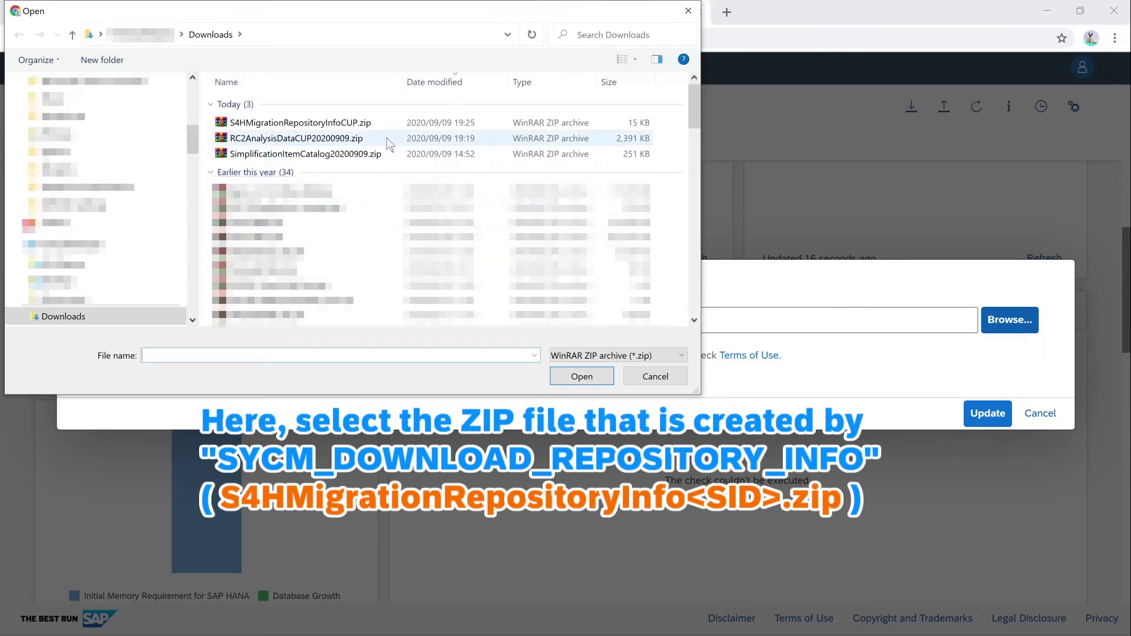
pyautogui.click(371, 125)
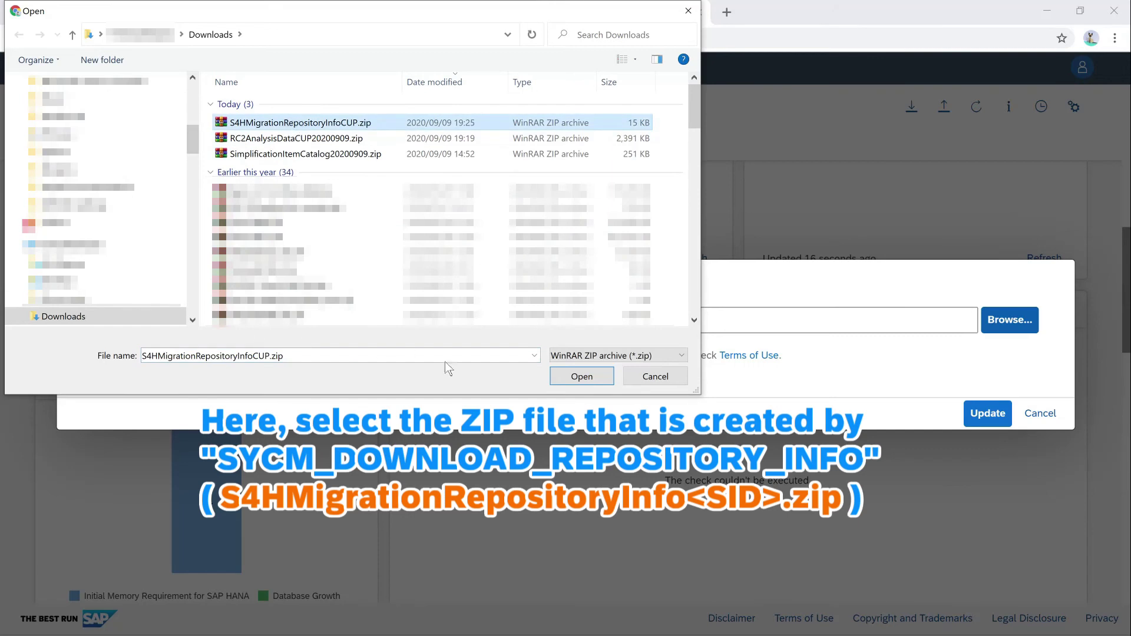
pyautogui.click(573, 383)
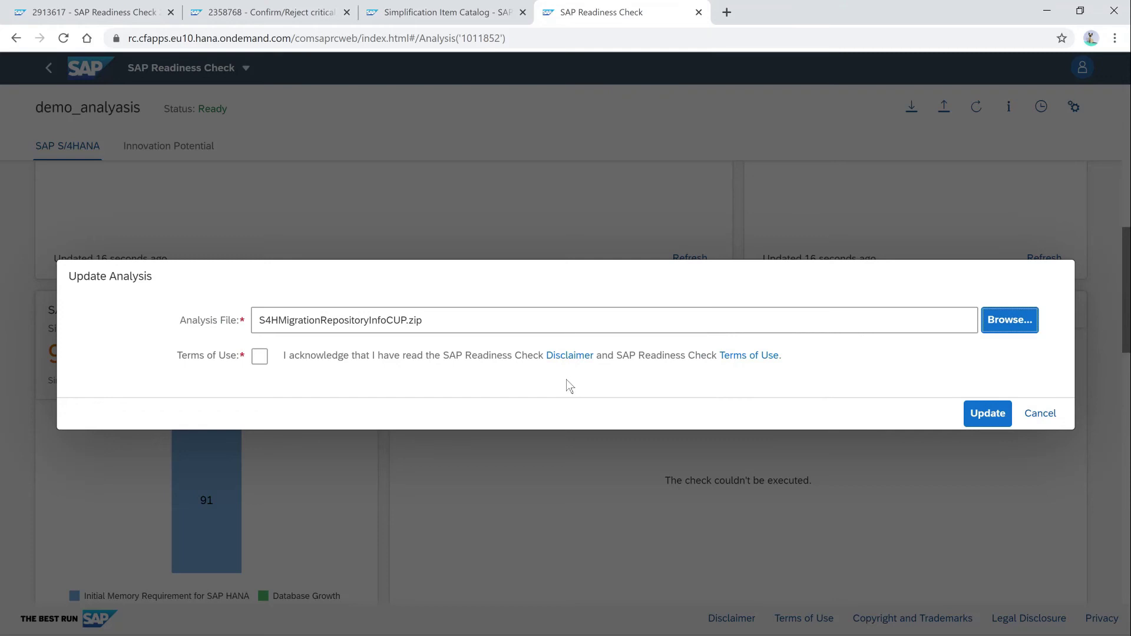
pyautogui.click(260, 357)
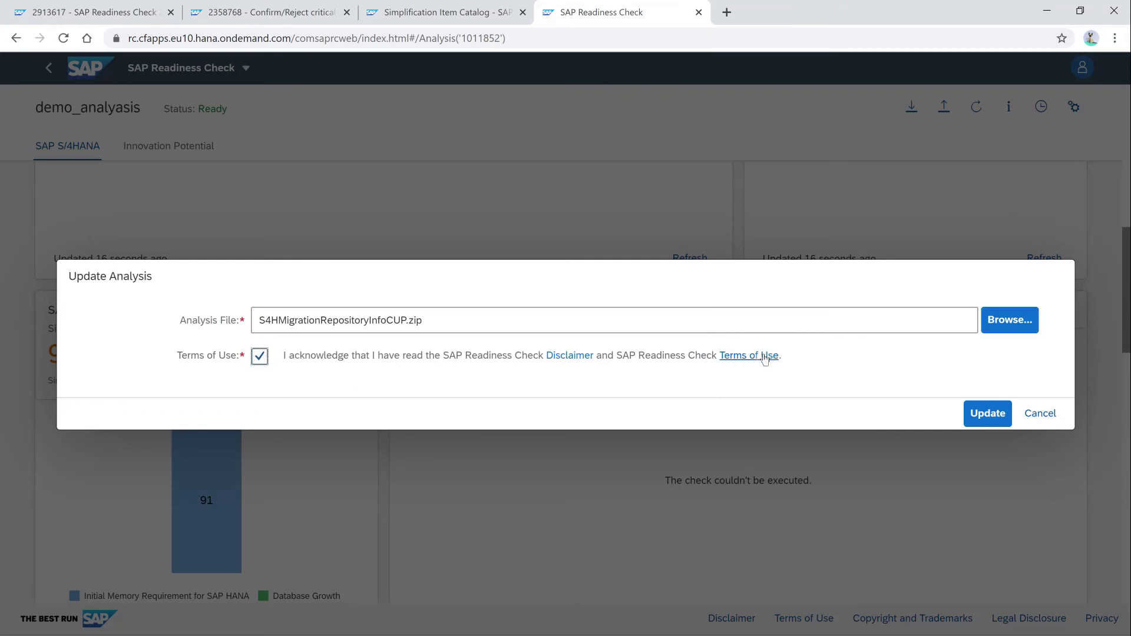
pyautogui.click(985, 413)
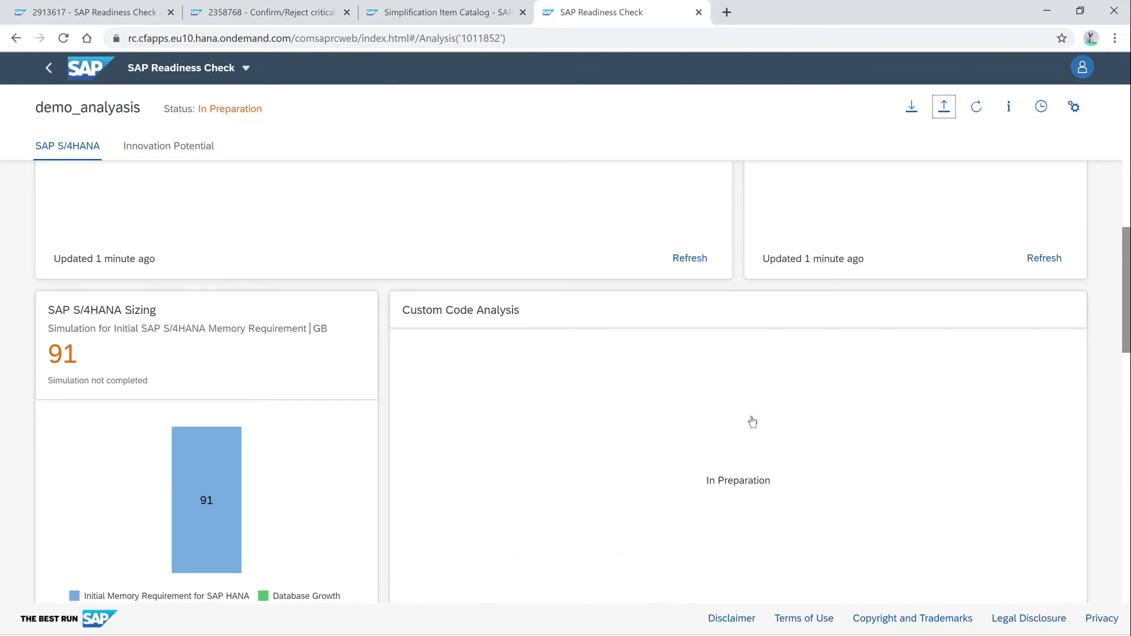
# Refresh the analysis, open the Custom Code Analysis details and examine the chart and item list.
pyautogui.click(976, 112)
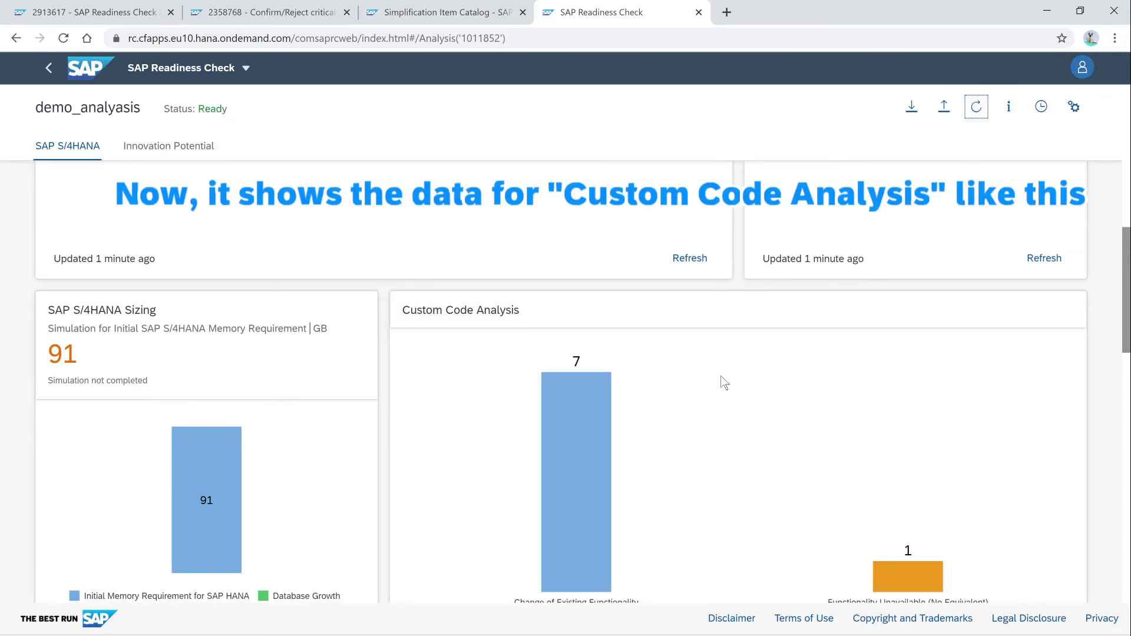
pyautogui.scroll(-1, 800, 379)
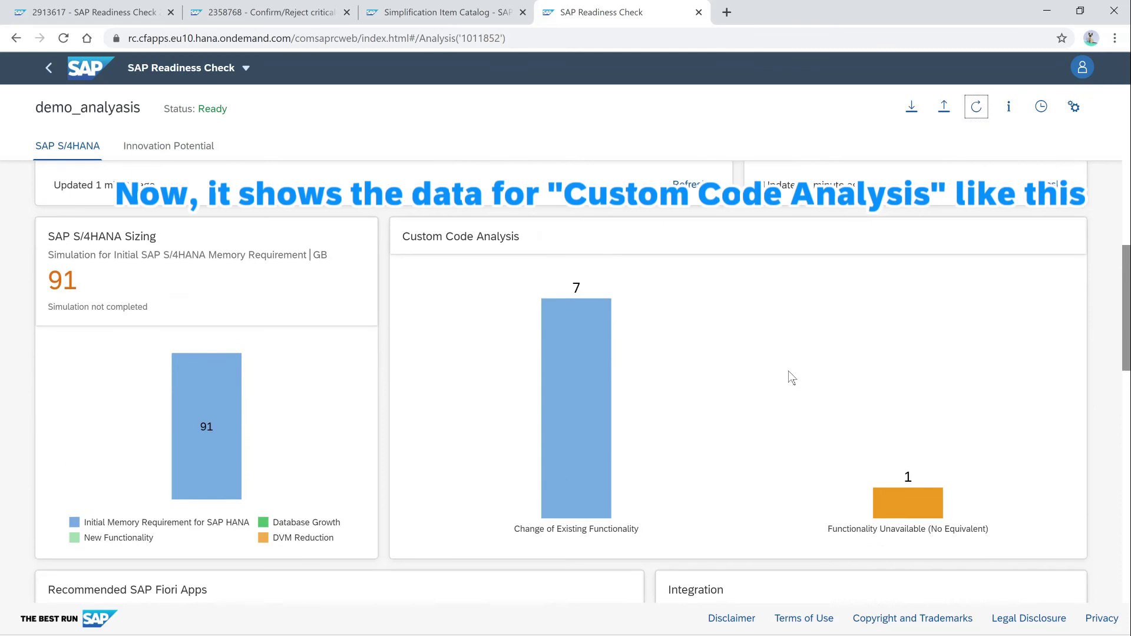
pyautogui.click(582, 255)
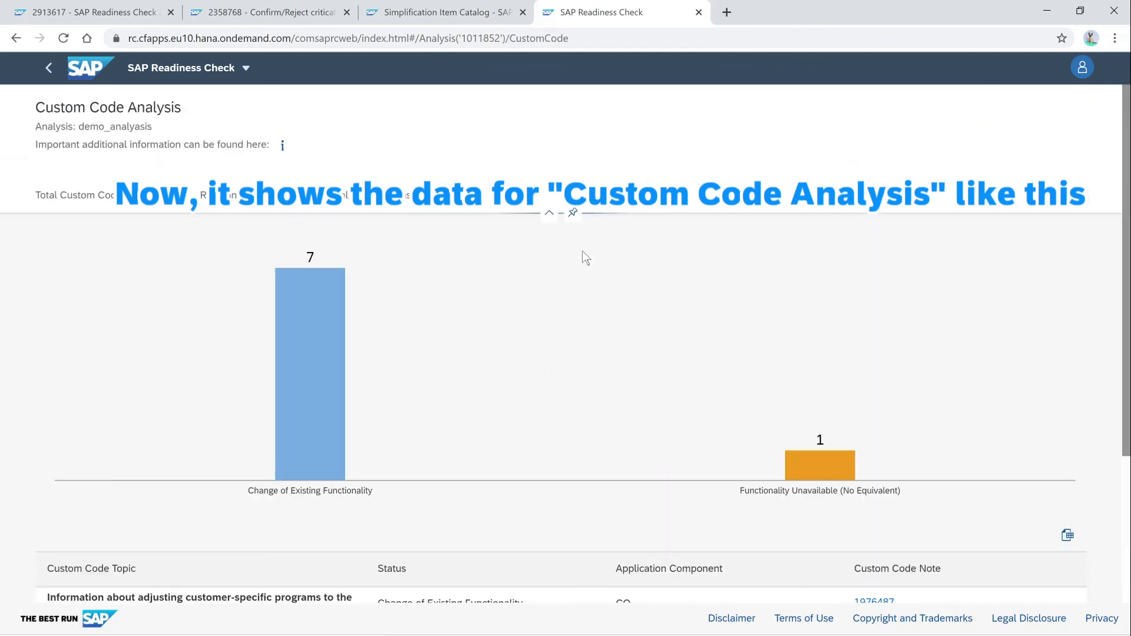
pyautogui.scroll(-4, 558, 306)
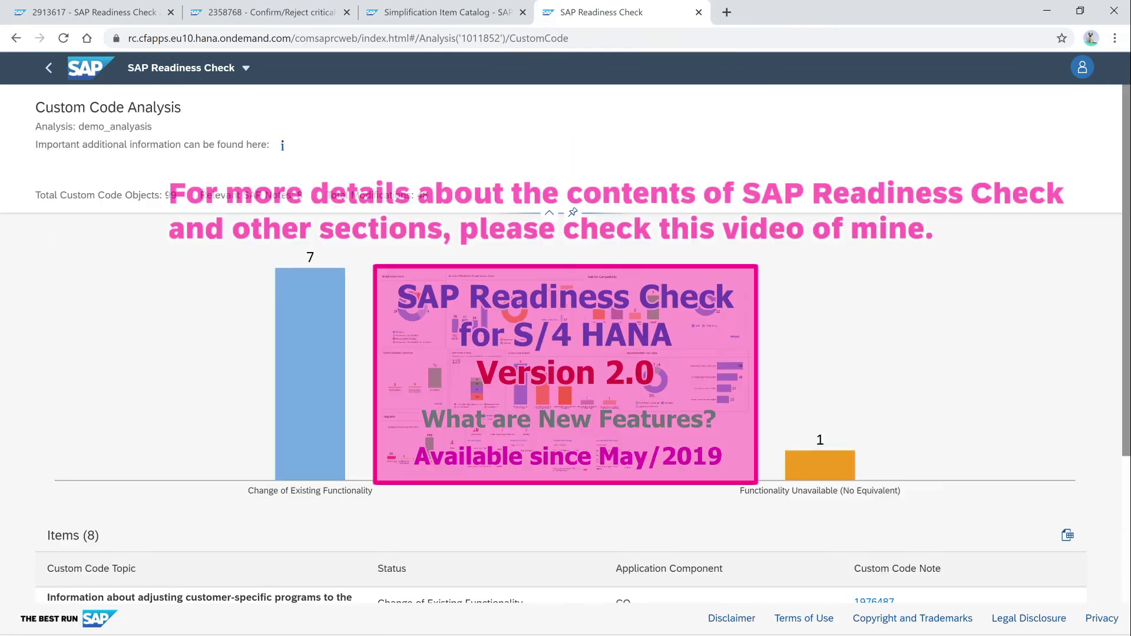